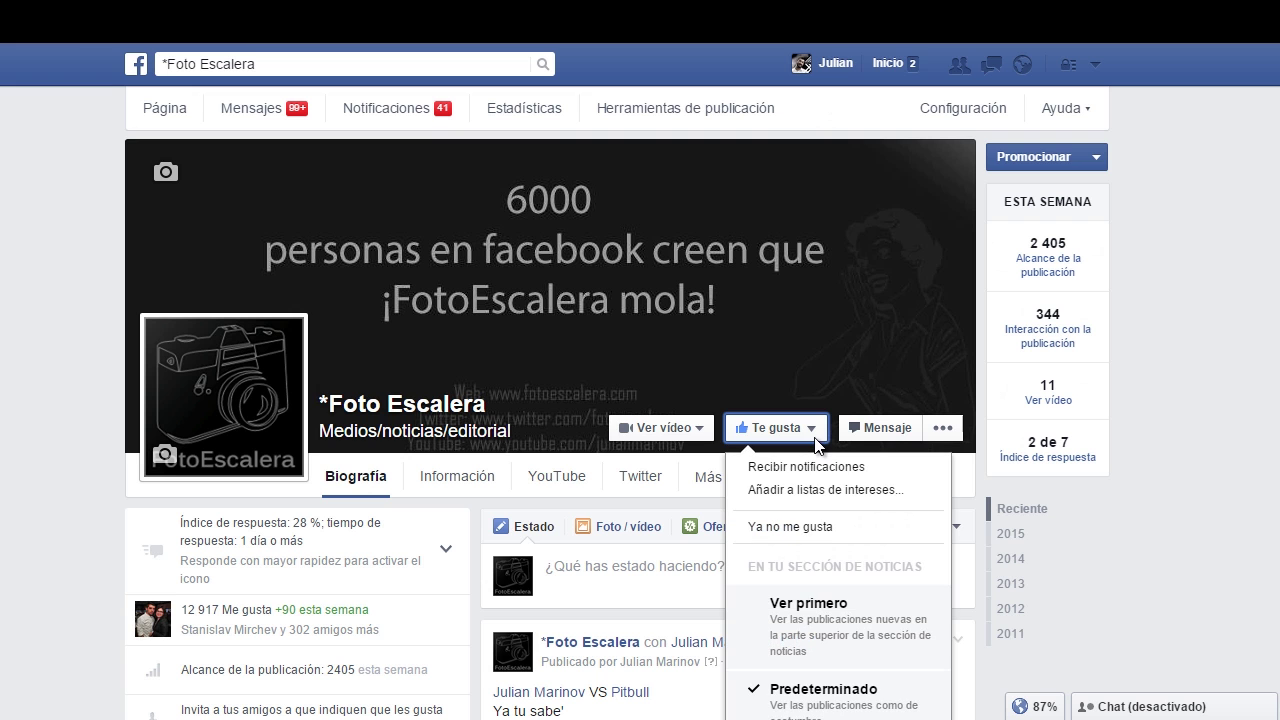
Enable 'Recibir notificaciones' for the Foto Escalera page and review the interest-list options
click(815, 470)
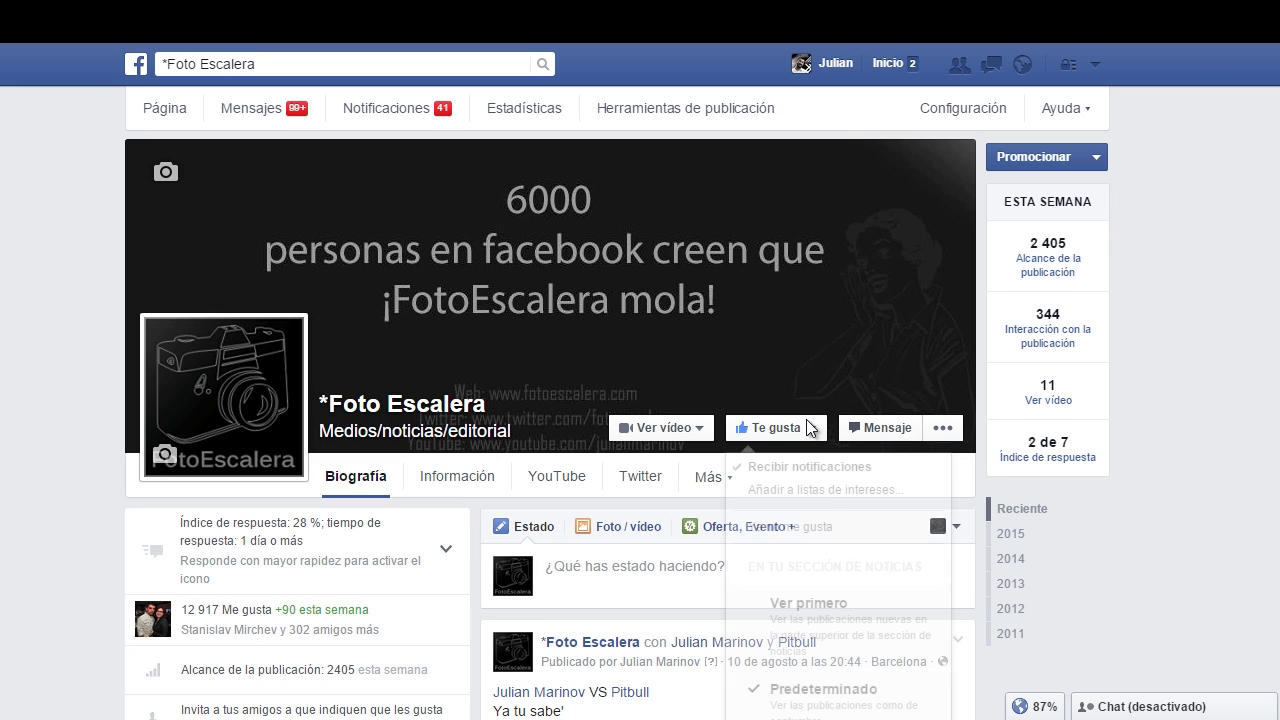
click(872, 489)
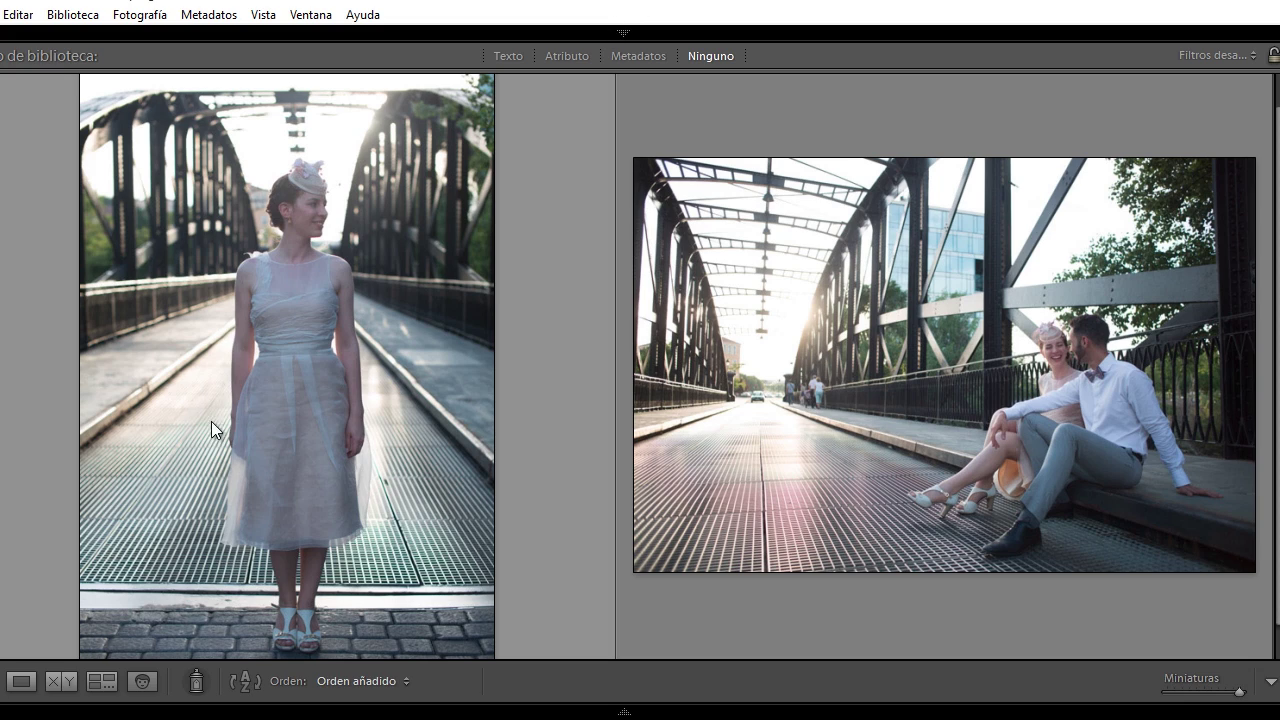
mouse_move(287, 365)
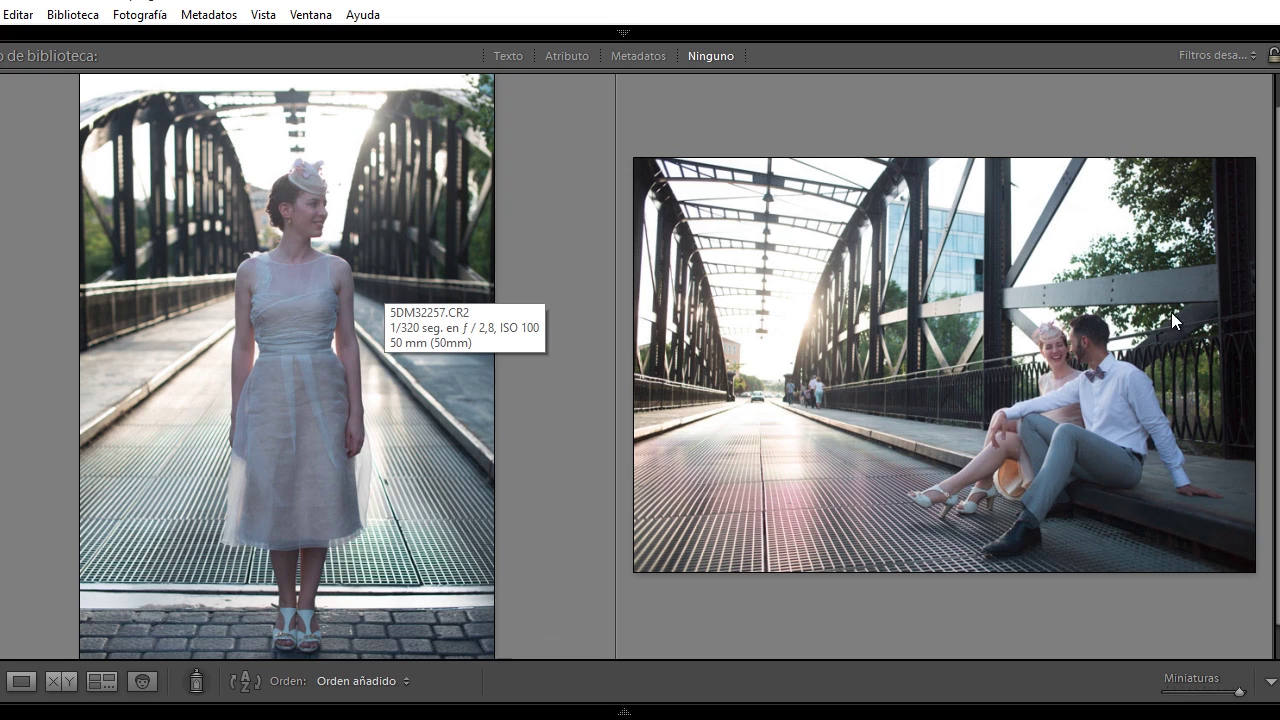
Bring the standing-woman bridge photo up in Loupe and move it into the Revelar module
click(1110, 366)
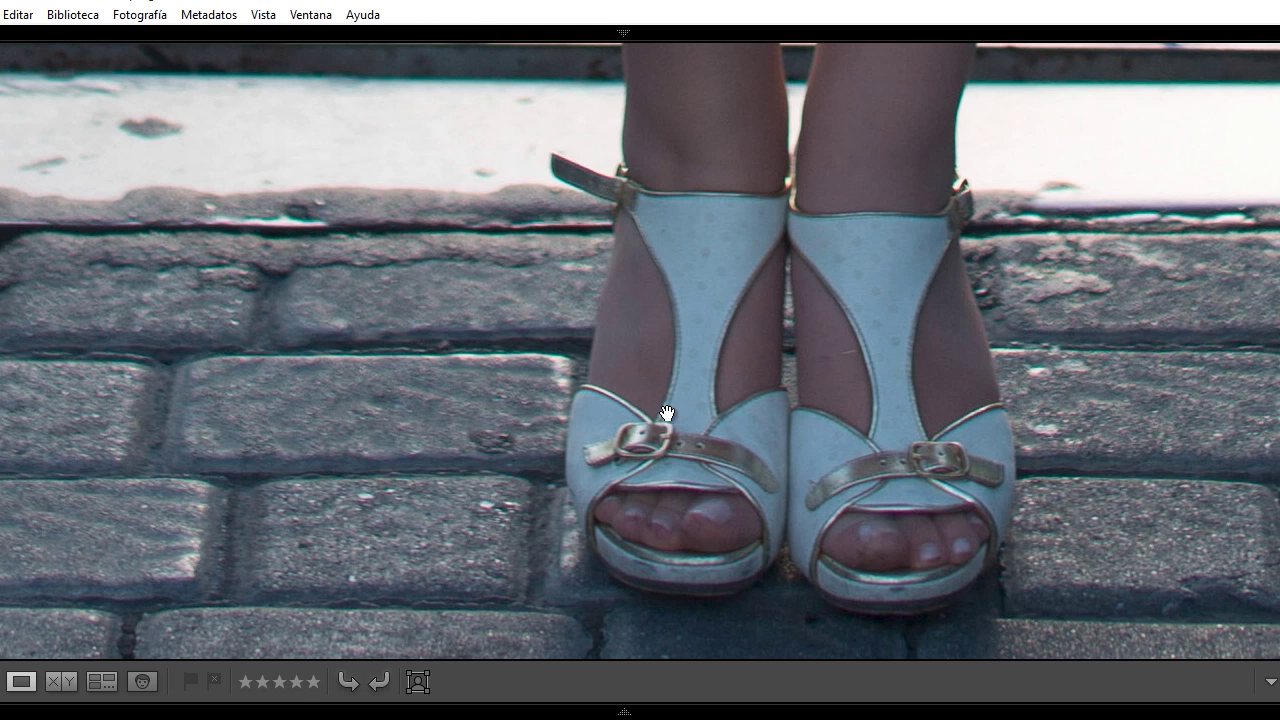
click(560, 432)
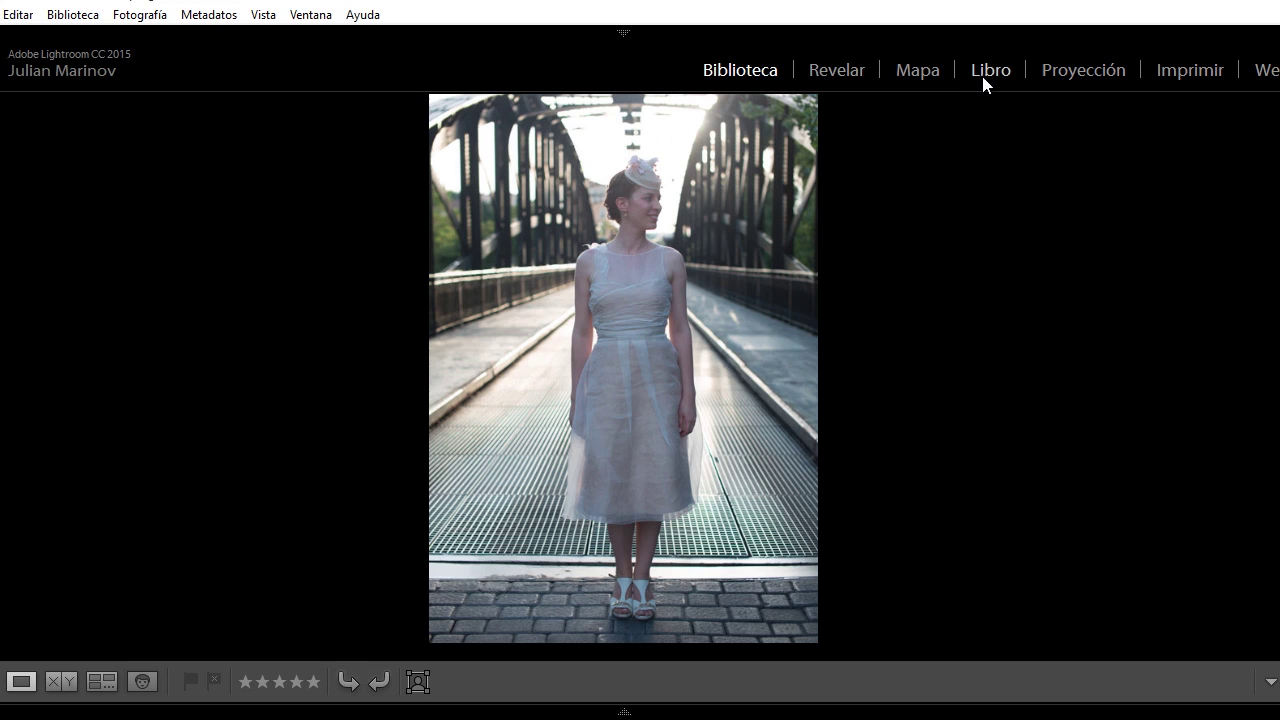
click(833, 72)
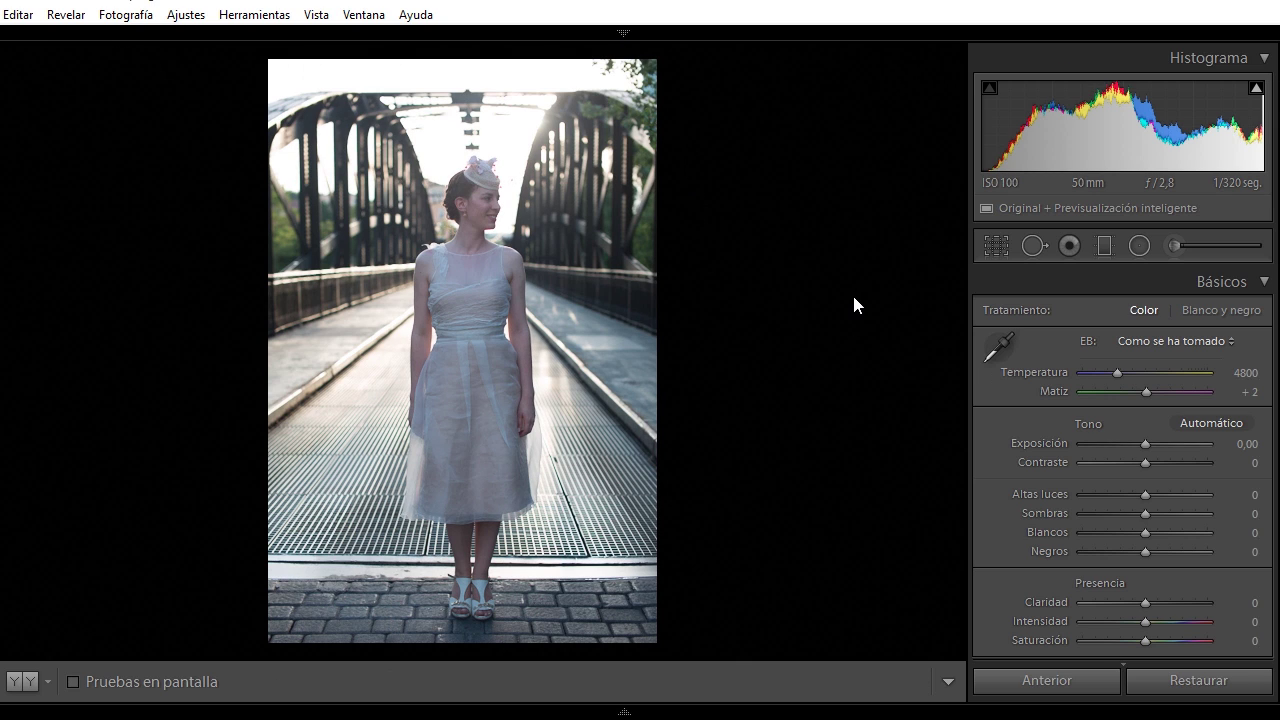
Straighten the photo with a slight Crop & Straighten angle adjustment
click(994, 247)
drag(917, 170, 920, 178)
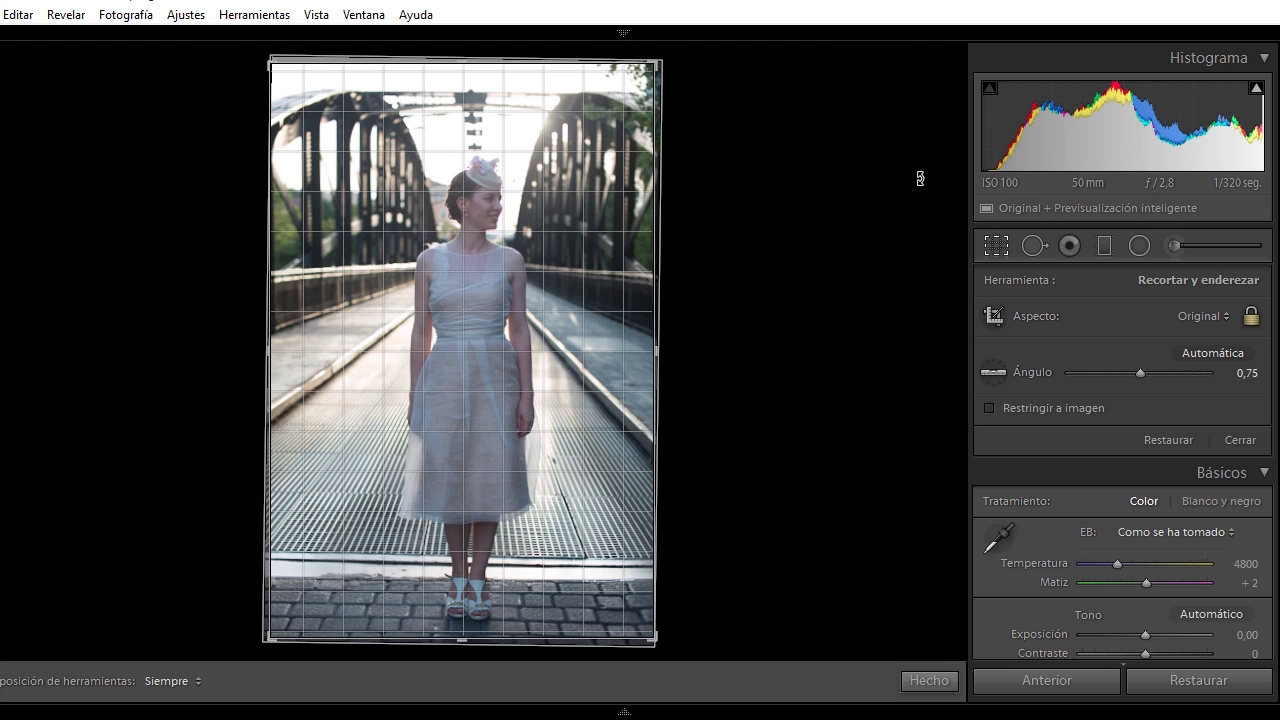
drag(920, 178, 920, 177)
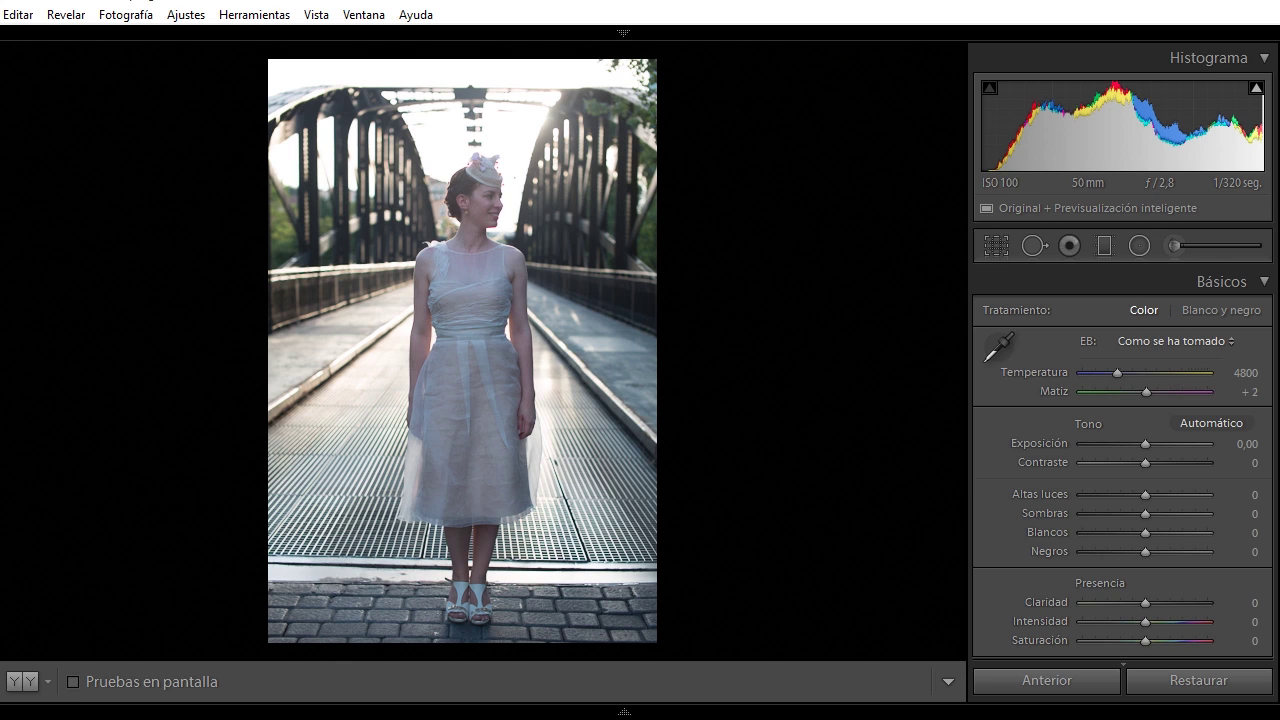
Enable Sigma lens profile corrections under Correcciones de lente > Perfil
scroll(1122, 460, down, 5)
scroll(1122, 460, down, 5)
scroll(1122, 460, down, 5)
scroll(1122, 460, down, 5)
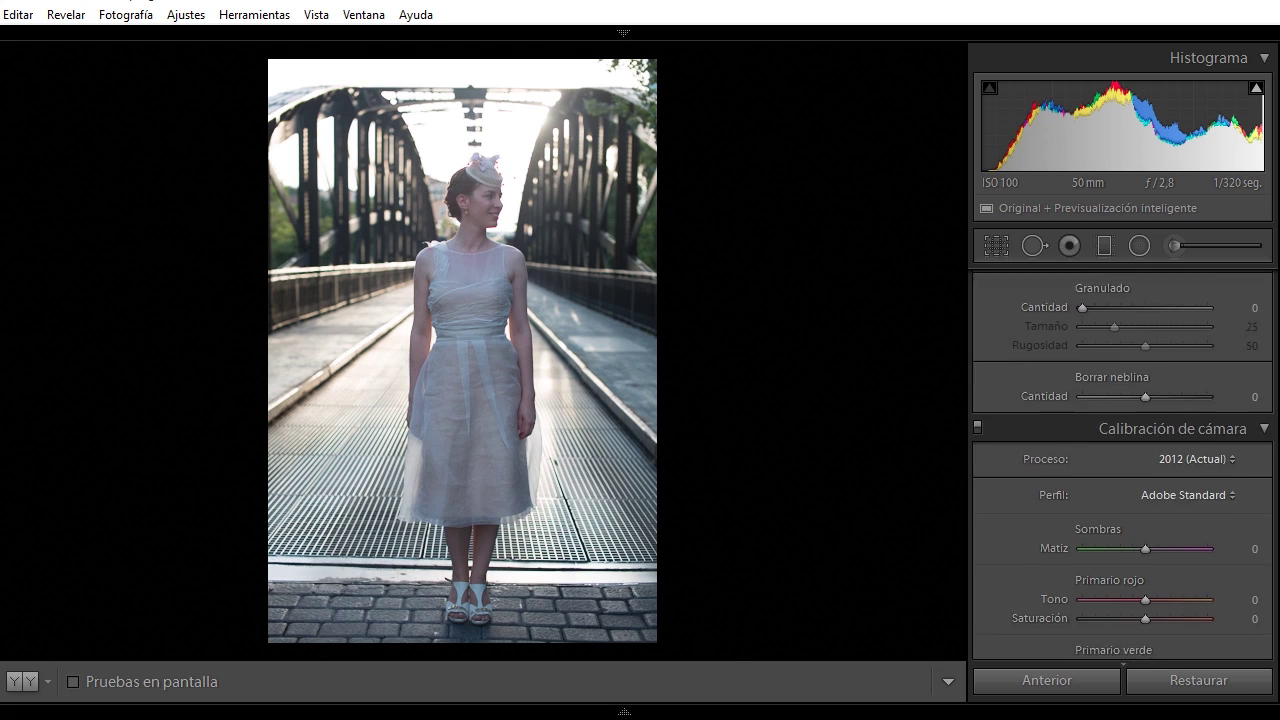
scroll(1122, 460, down, 1)
scroll(1122, 460, up, 4)
scroll(1122, 460, down, 1)
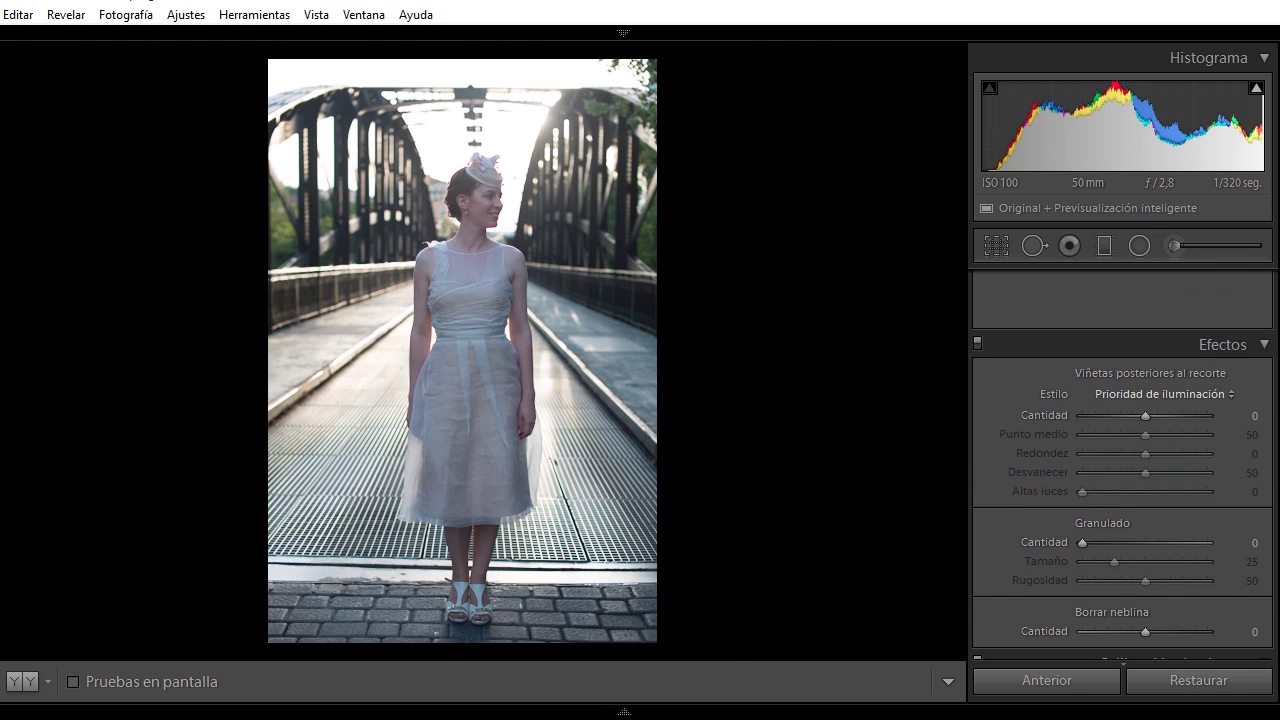
scroll(1122, 460, up, 3)
scroll(1122, 460, down, 1)
click(1051, 373)
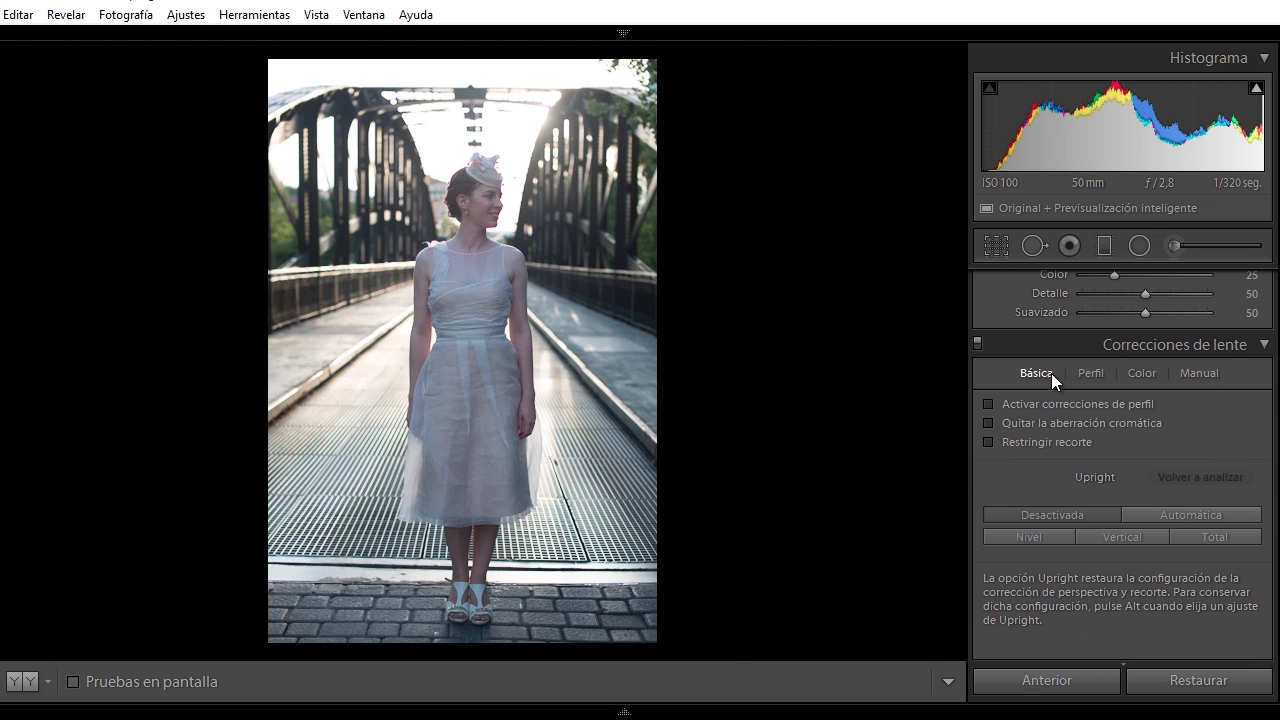
click(1084, 405)
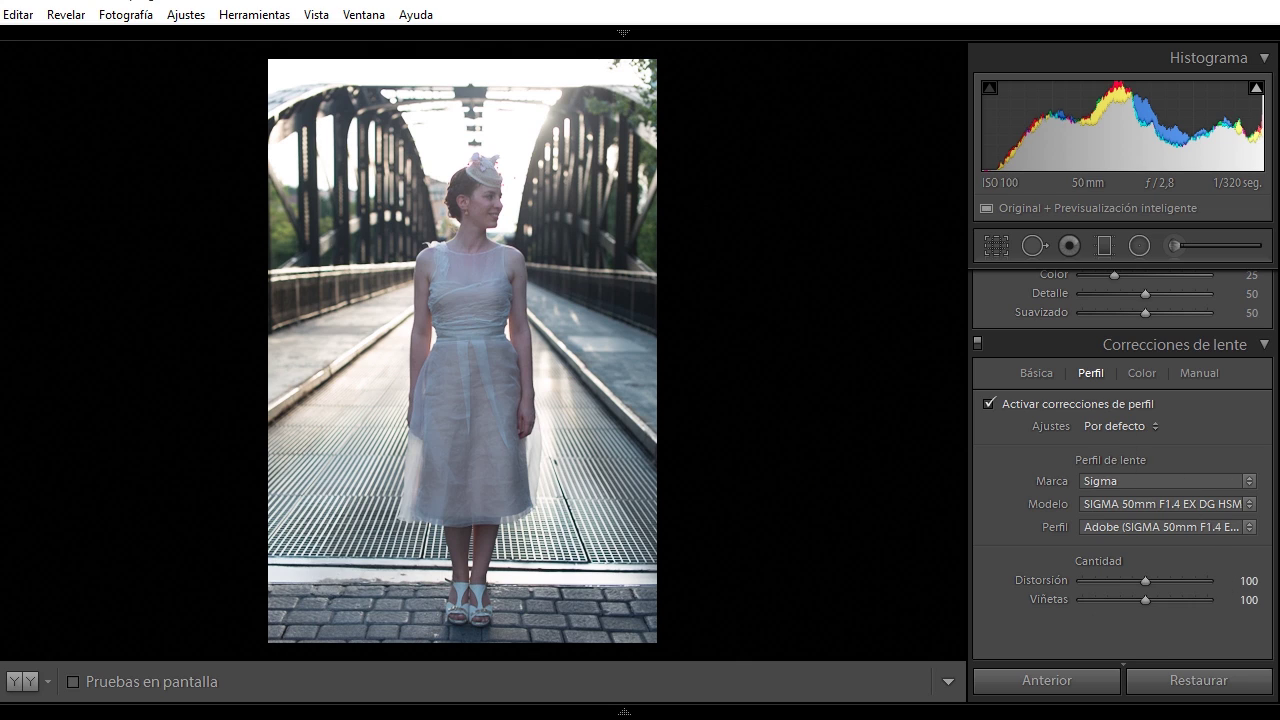
Set the Calibración profile to Camera Standard
scroll(1123, 465, down, 5)
scroll(1123, 465, down, 5)
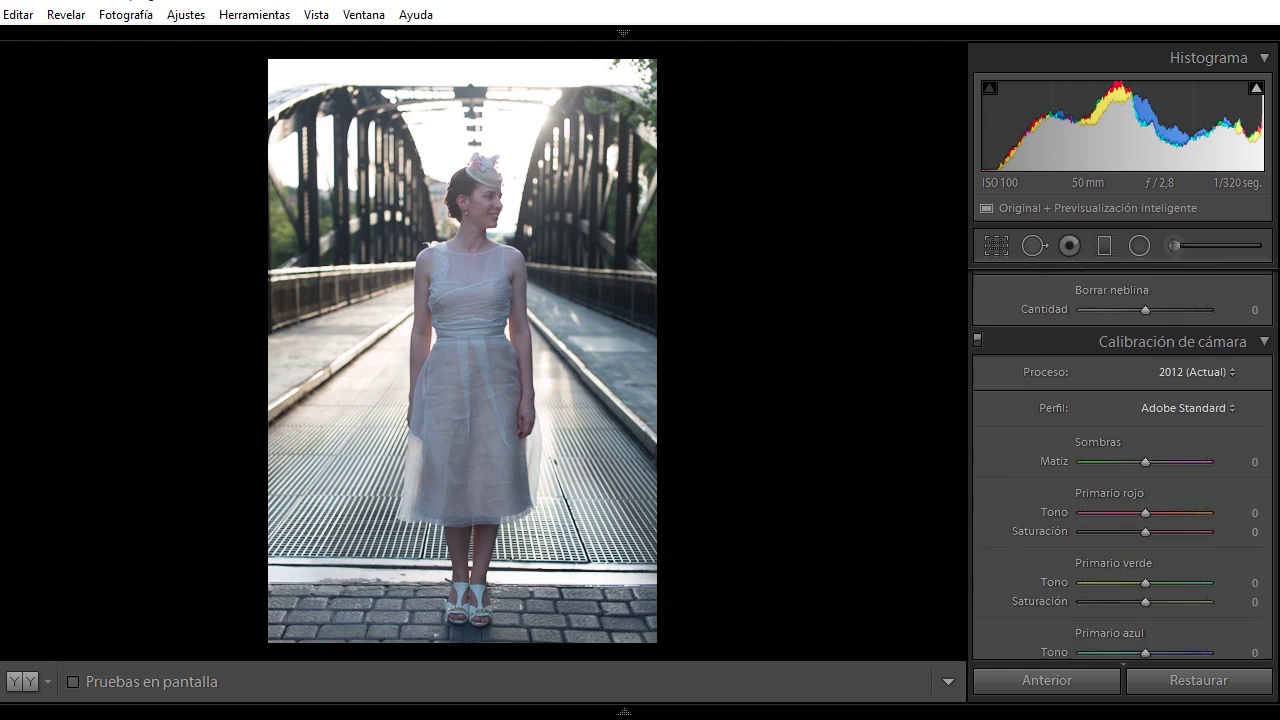
scroll(1123, 465, down, 2)
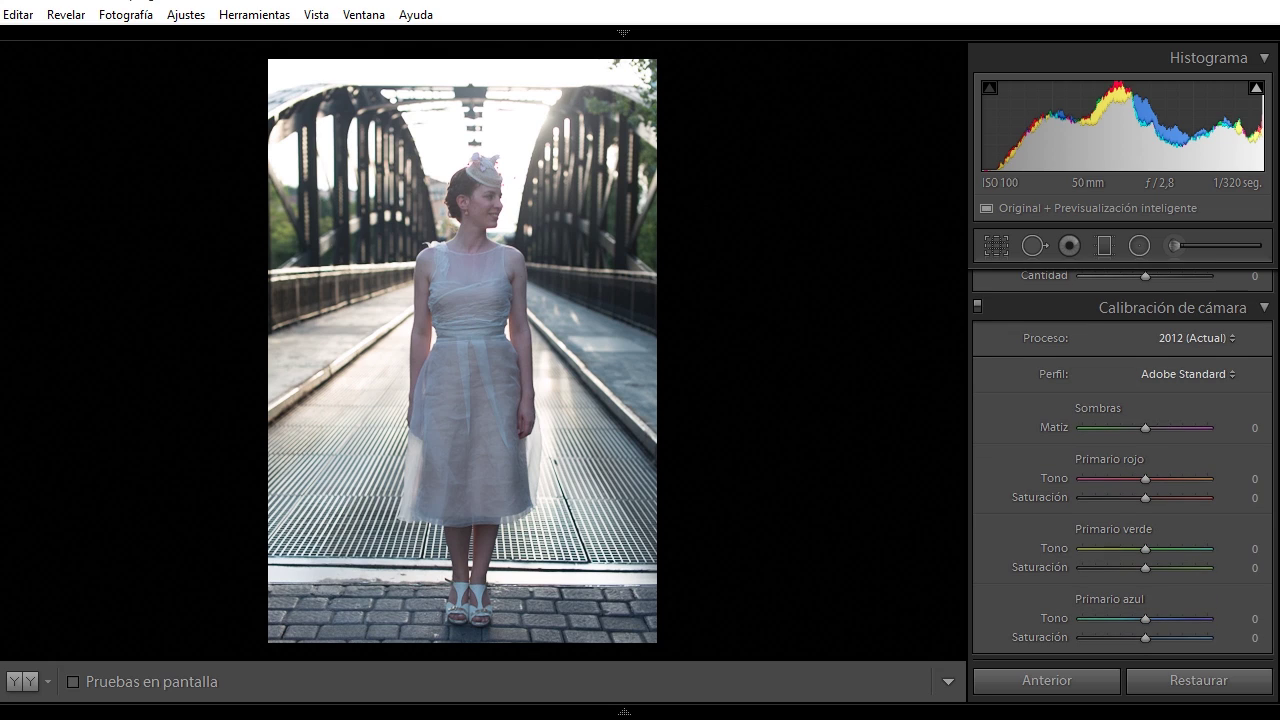
click(1193, 373)
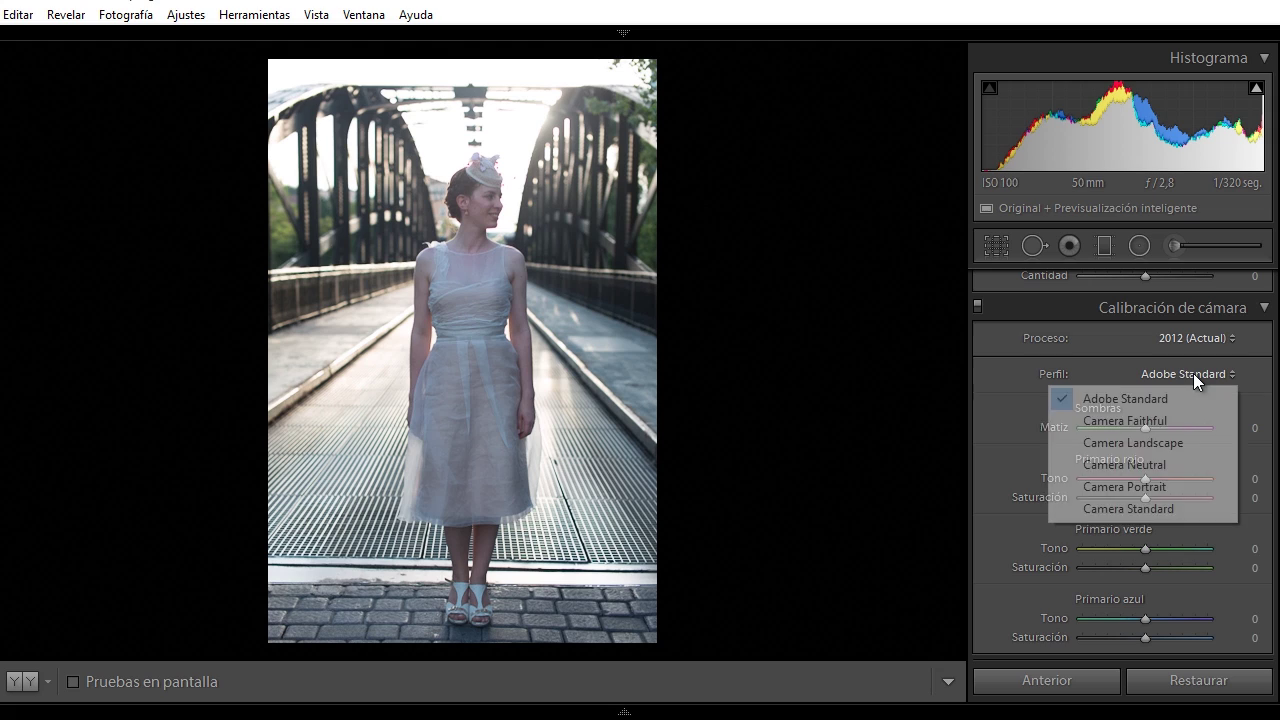
click(1221, 510)
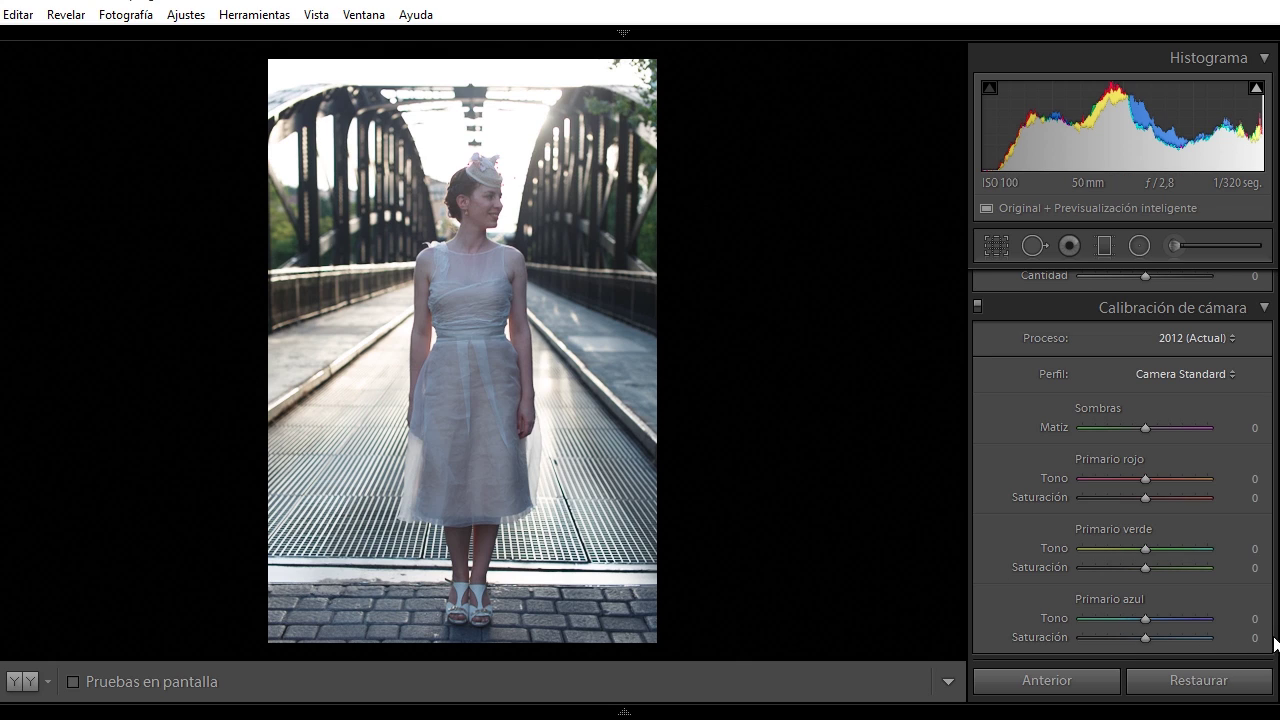
scroll(1274, 560, up, 2)
scroll(1274, 560, up, 1)
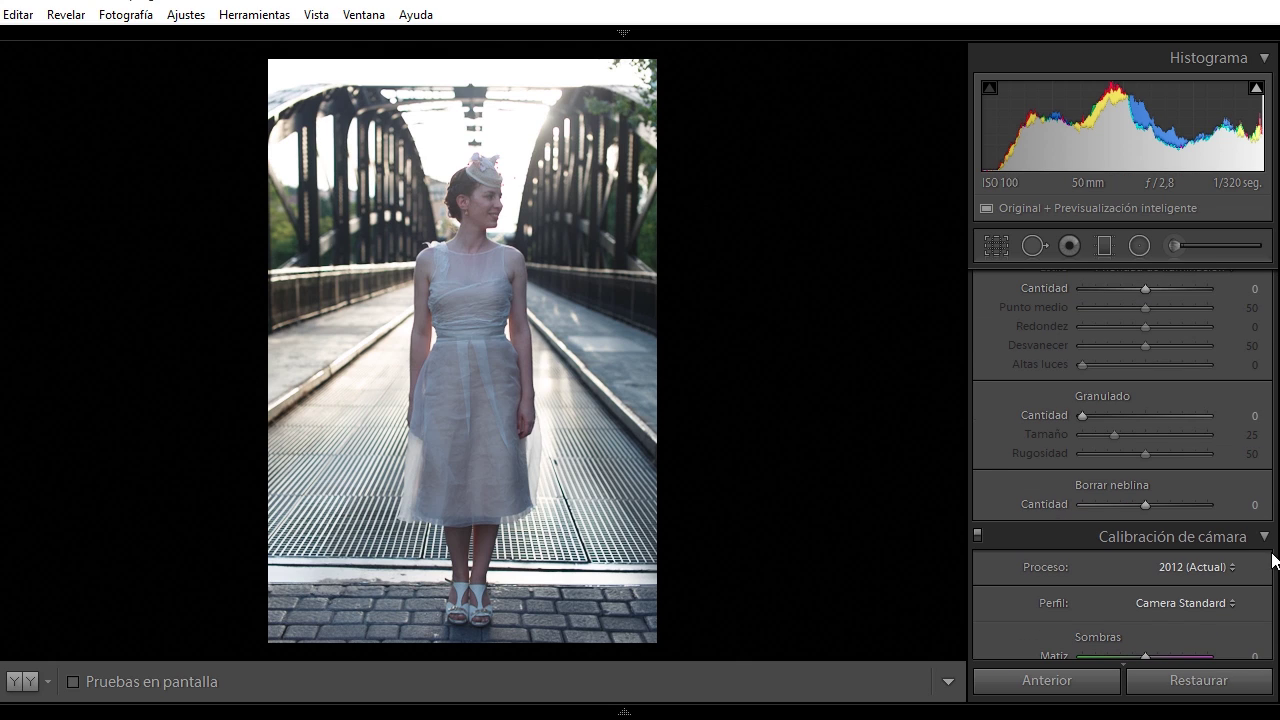
scroll(1274, 550, up, 2)
scroll(1274, 500, up, 3)
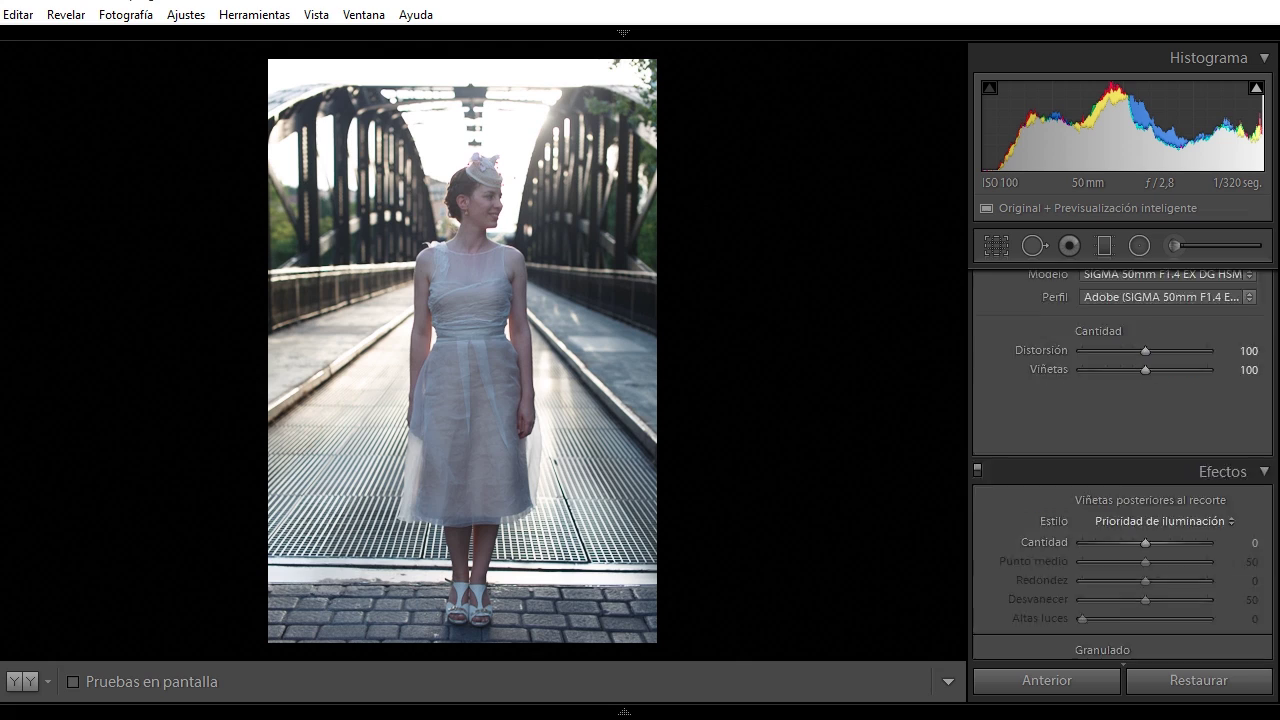
scroll(1272, 430, up, 3)
scroll(1268, 320, up, 3)
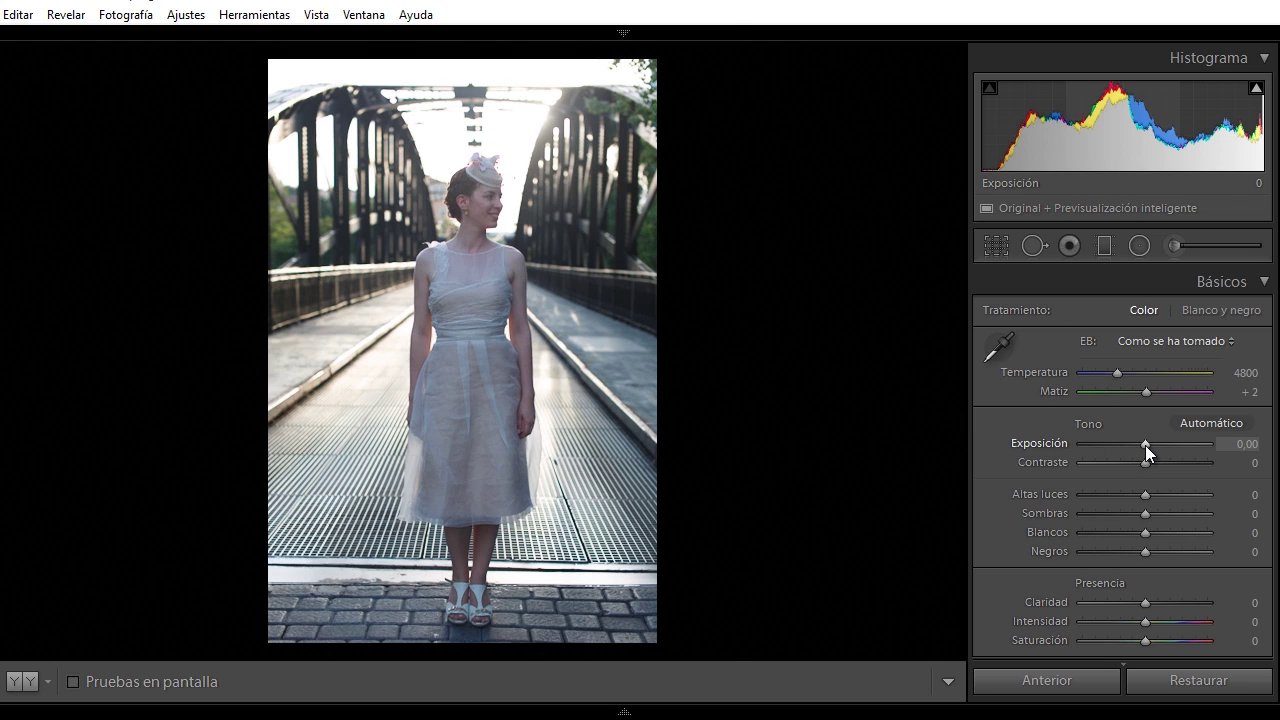
In Básicos, set Exposición +0,70, Contraste +49 and Negros −52
scroll(1145, 445, up, 3)
scroll(1145, 445, up, 2)
scroll(1145, 445, up, 1)
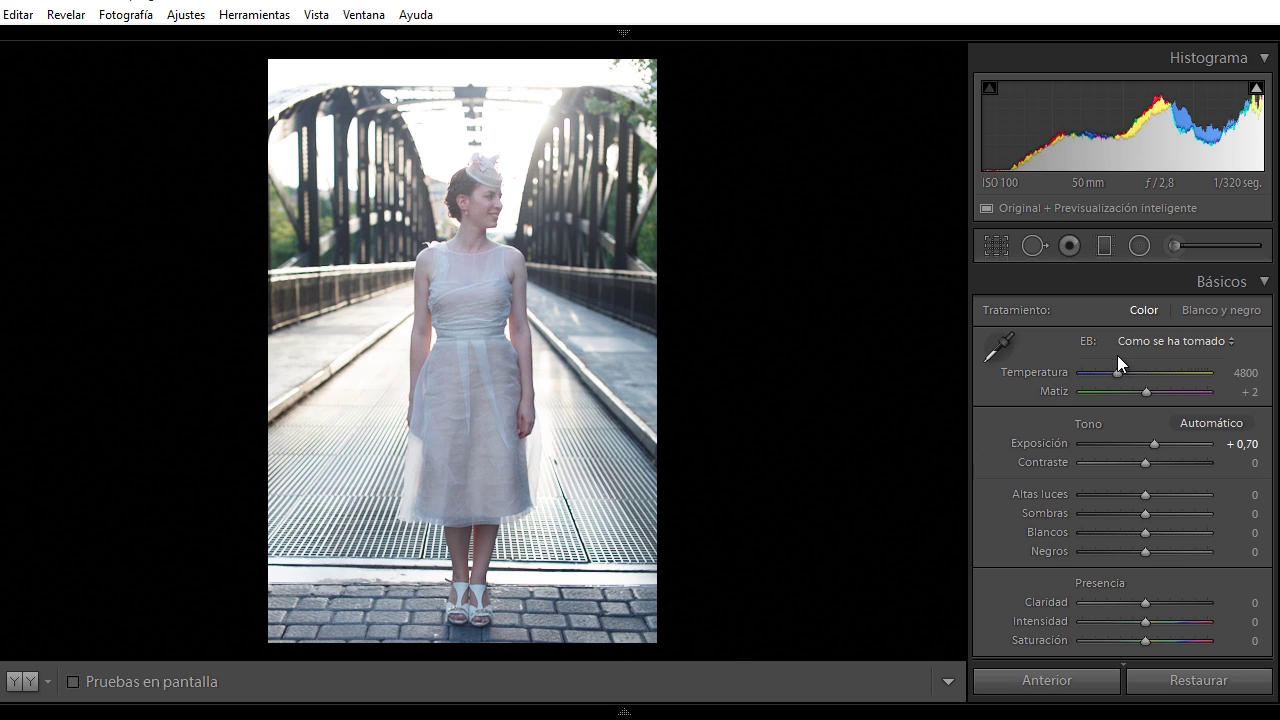
click(1179, 462)
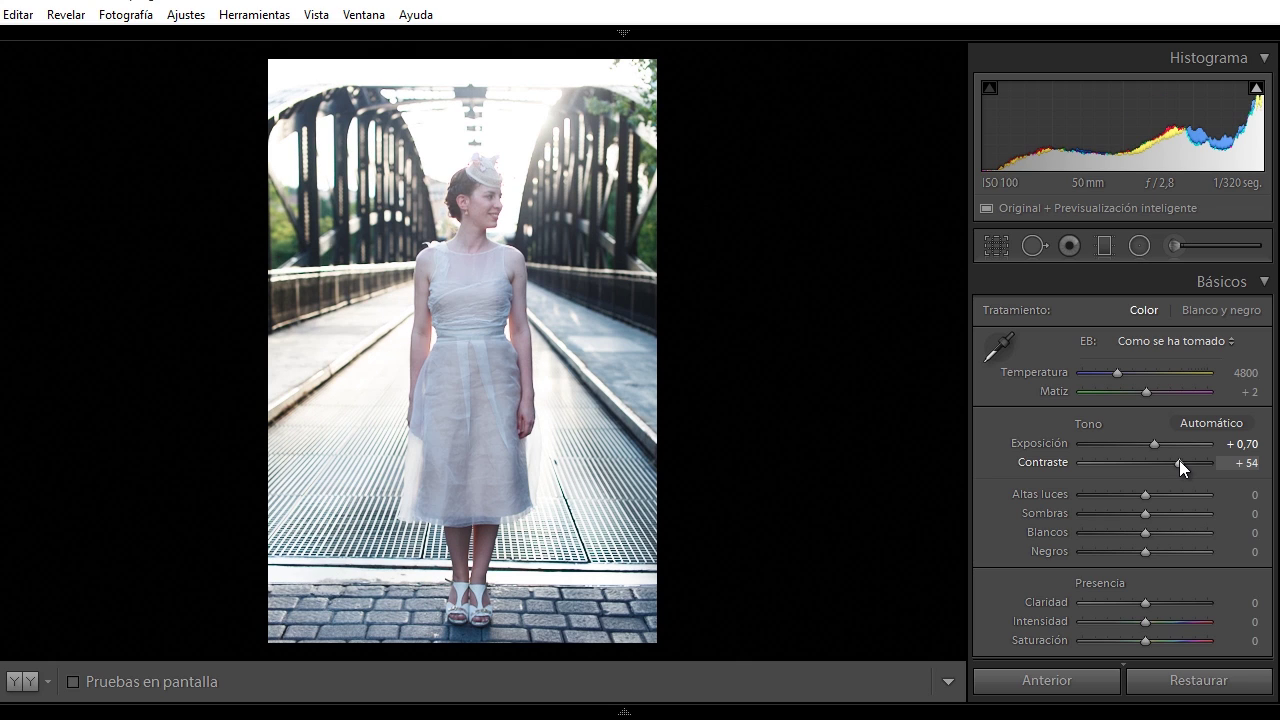
drag(1178, 462, 1176, 462)
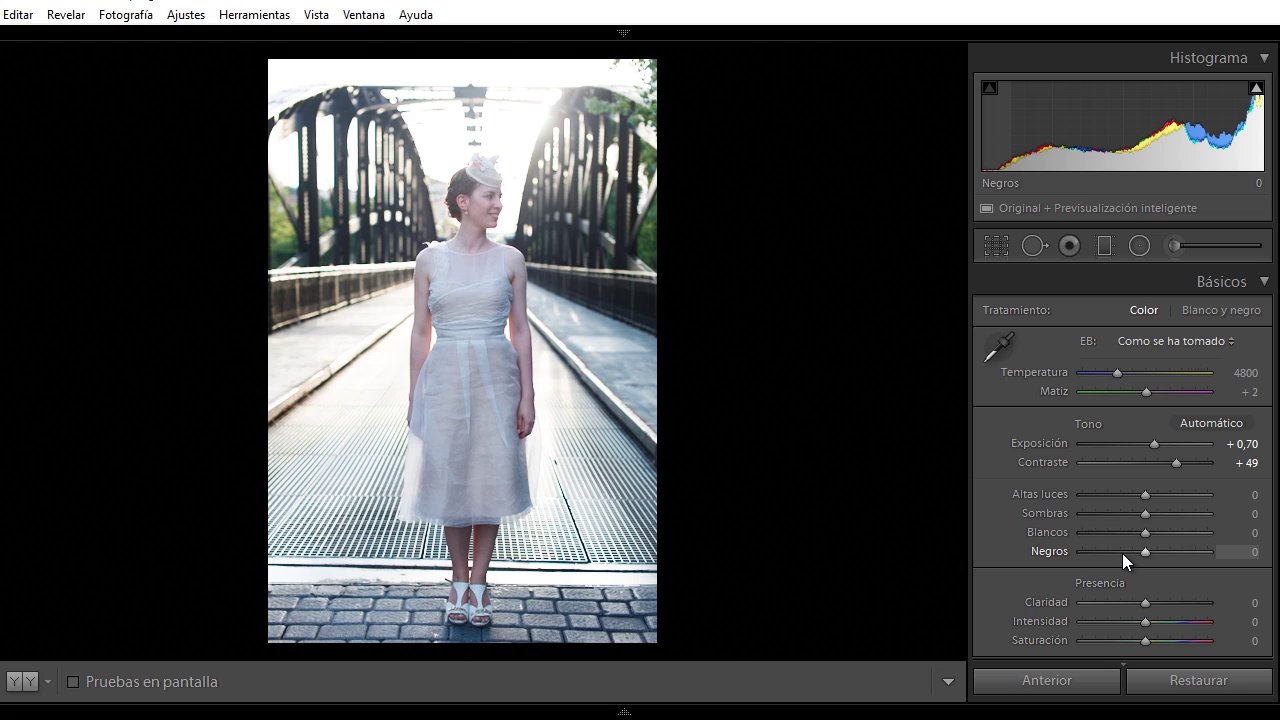
drag(1122, 552, 1110, 547)
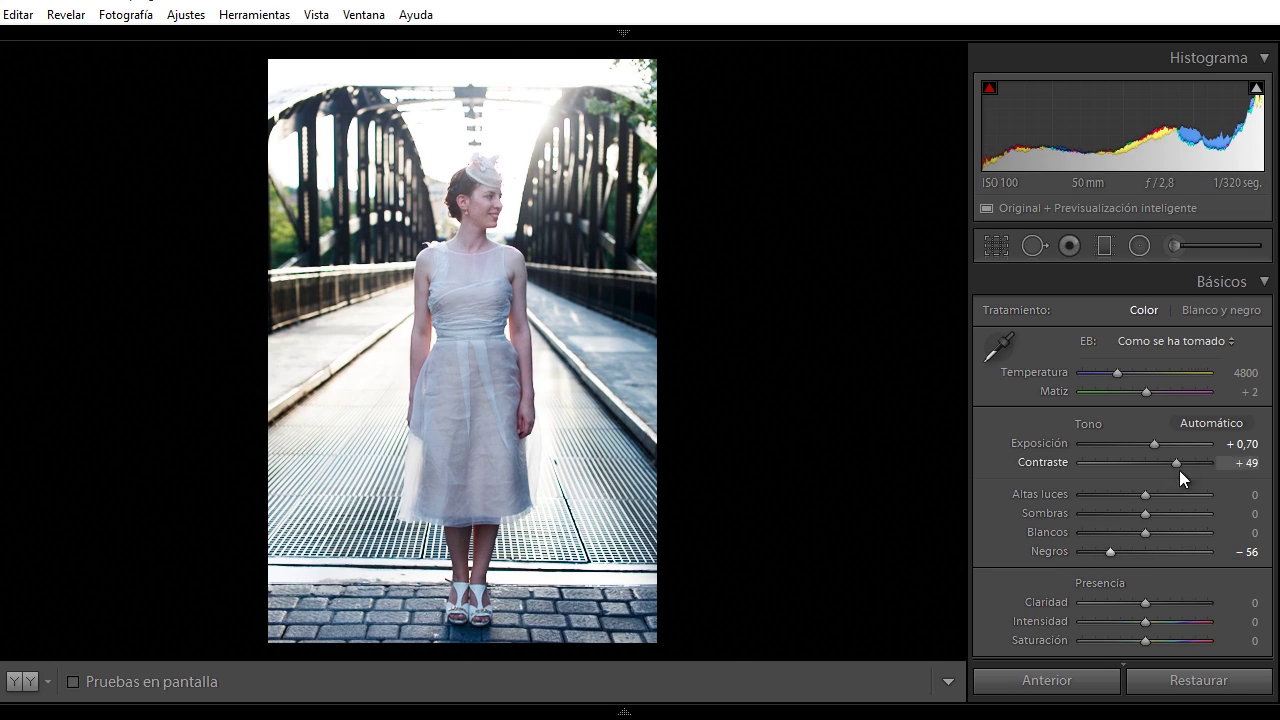
drag(1110, 555, 1113, 555)
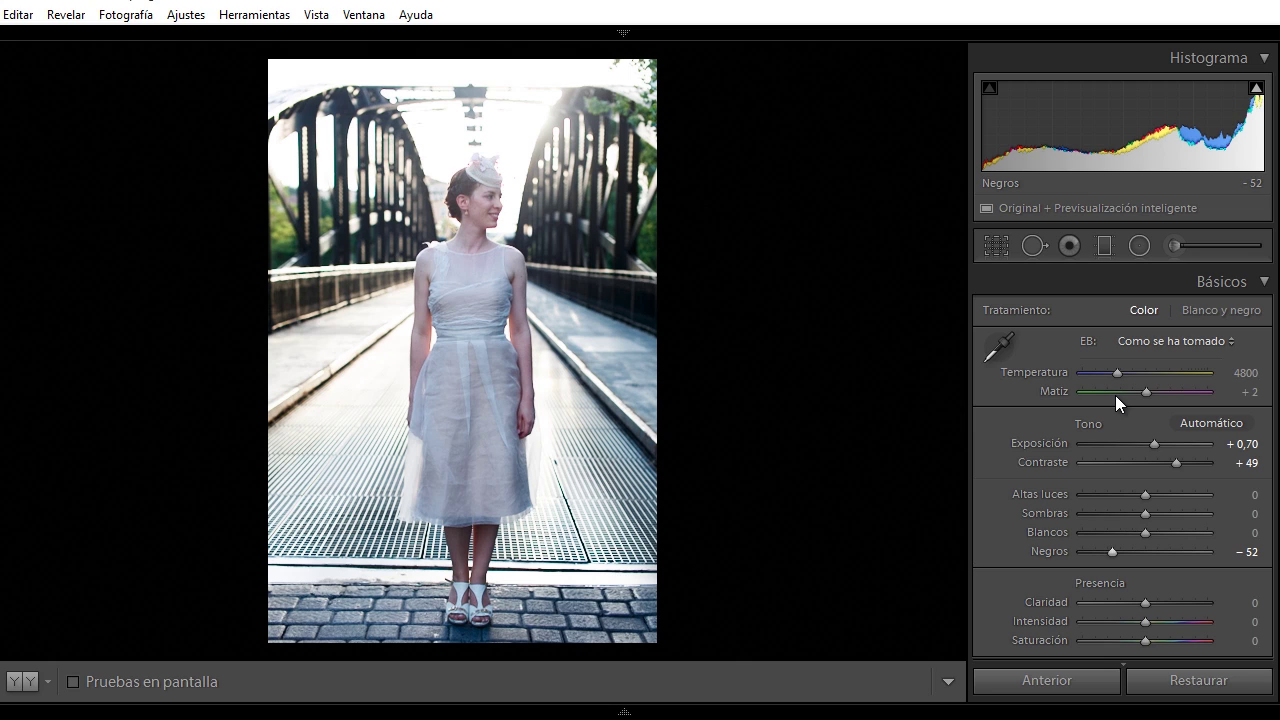
Reset contrast, push blacks to −100 and nudge exposure up to +1,20
double_click(1172, 464)
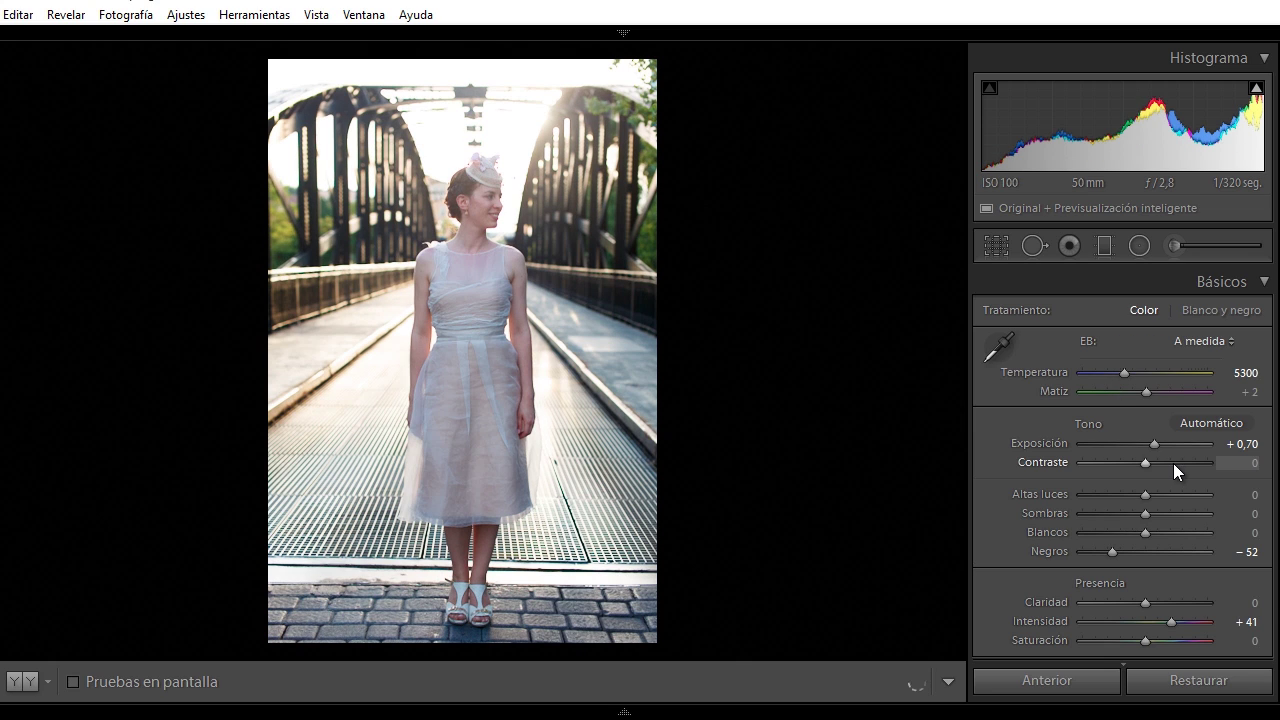
drag(1102, 552, 1093, 552)
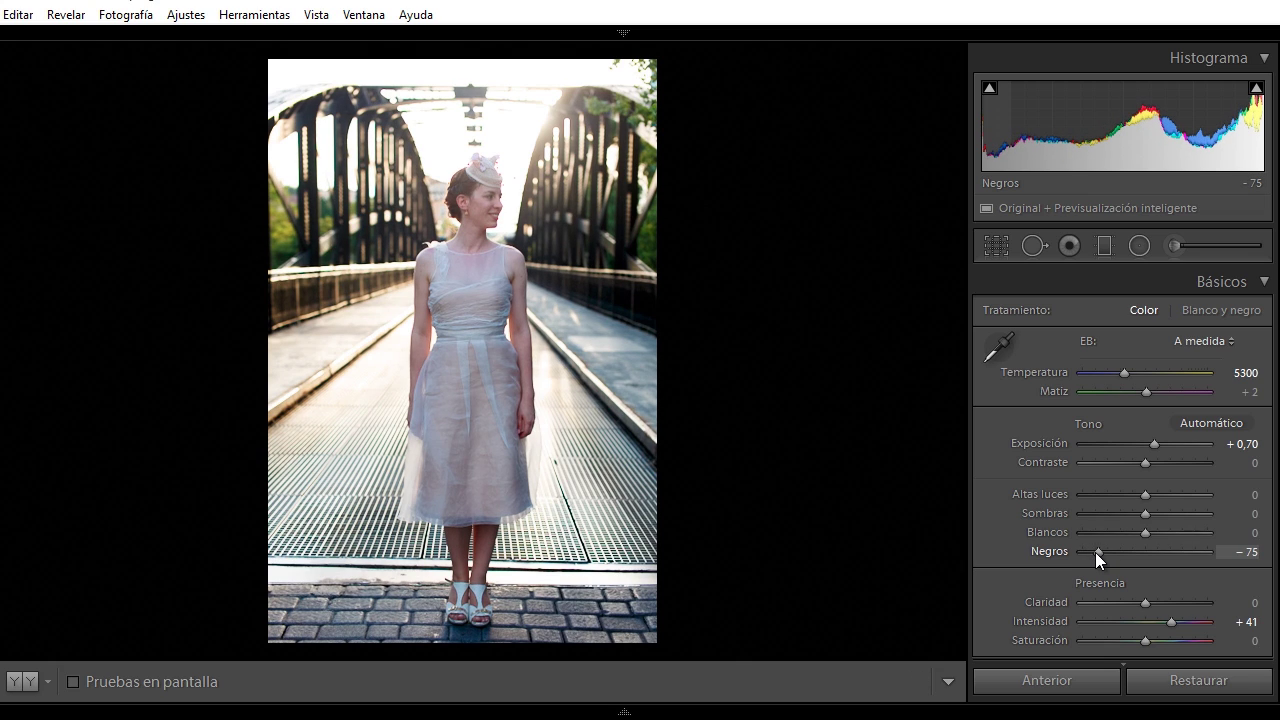
drag(1093, 552, 1070, 552)
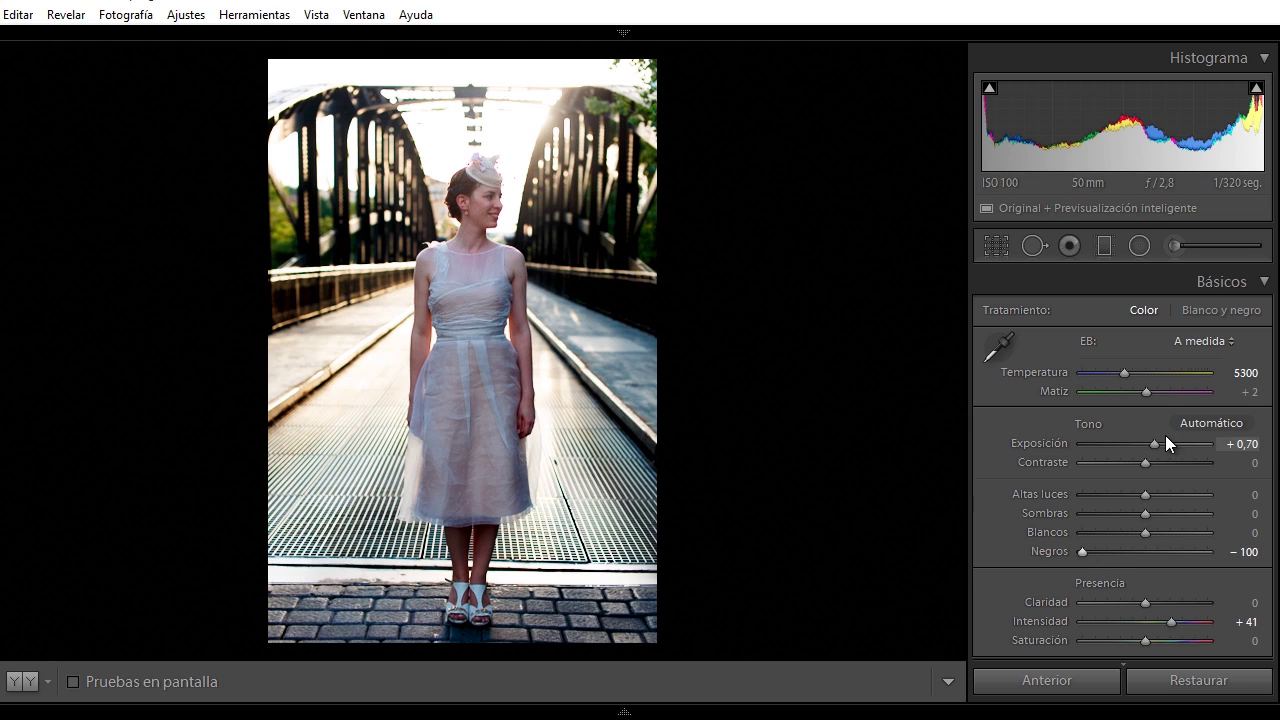
key(Up)
key(Up)
key(Up)
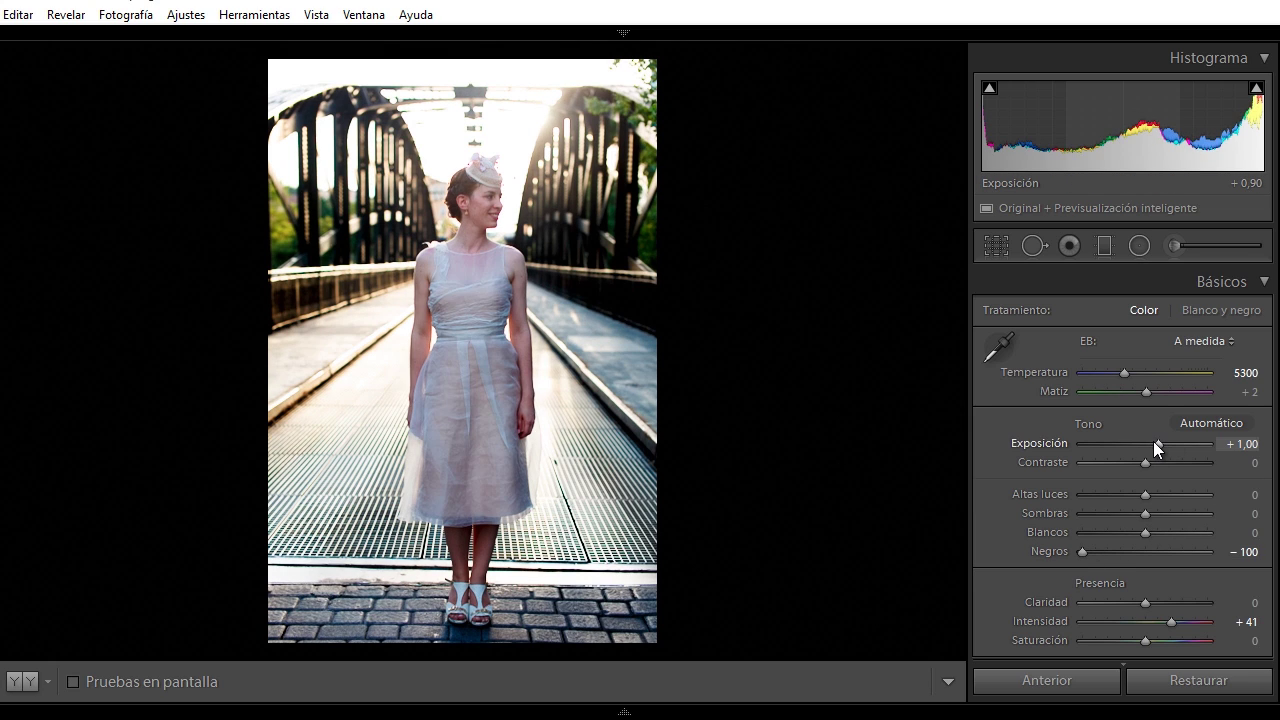
key(Up)
key(Up)
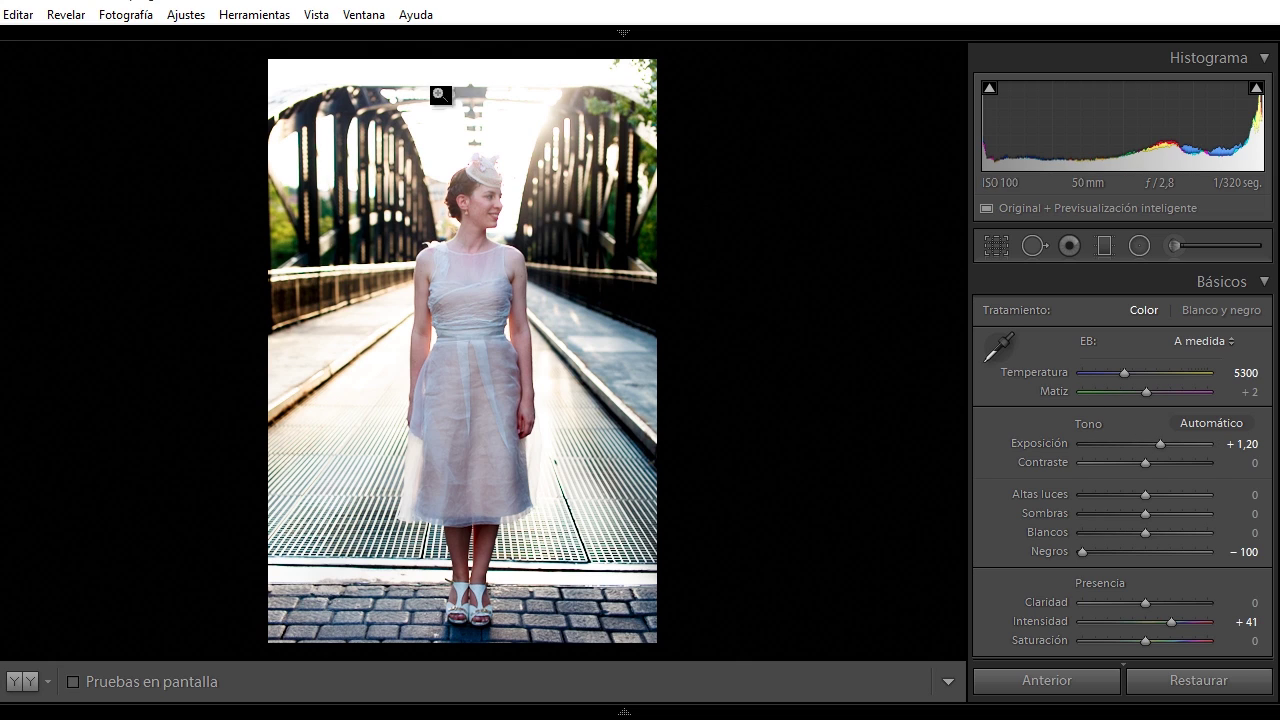
Return contrast to 0, warm Temperatura to 5550 and max Intensidad at +100
drag(1213, 462, 1228, 462)
click(1227, 461)
text(00)
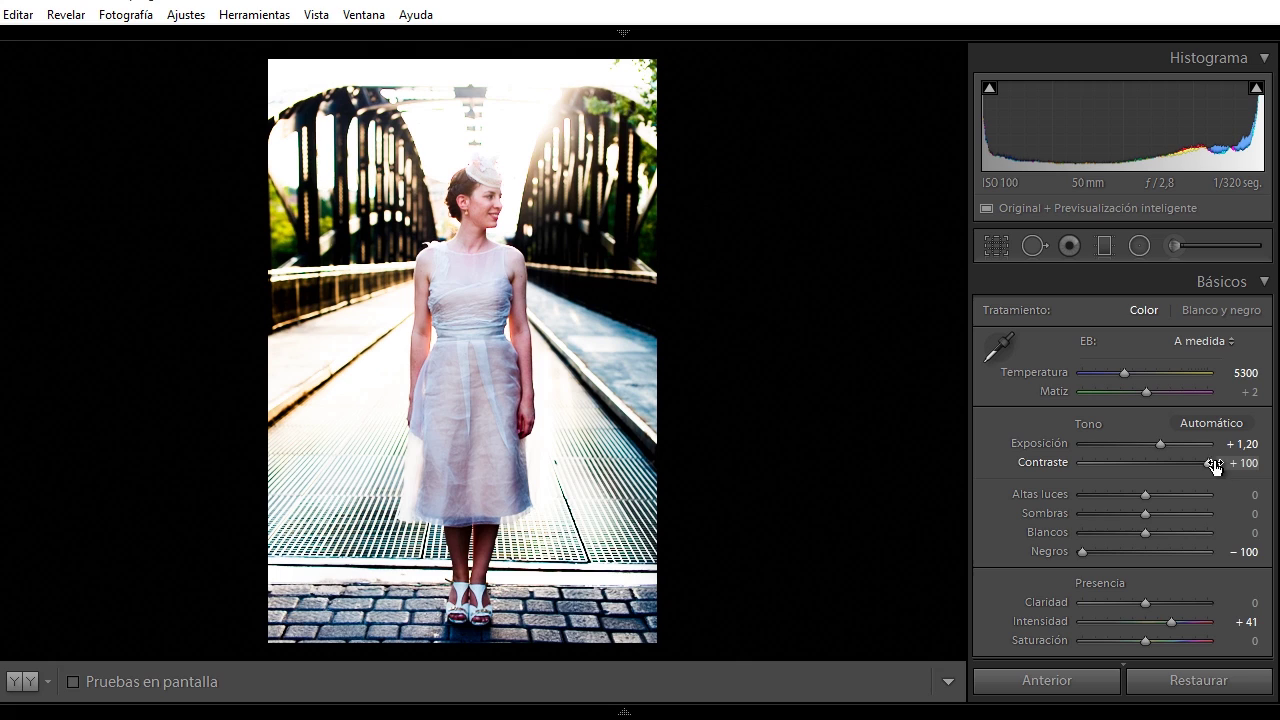
key(Return)
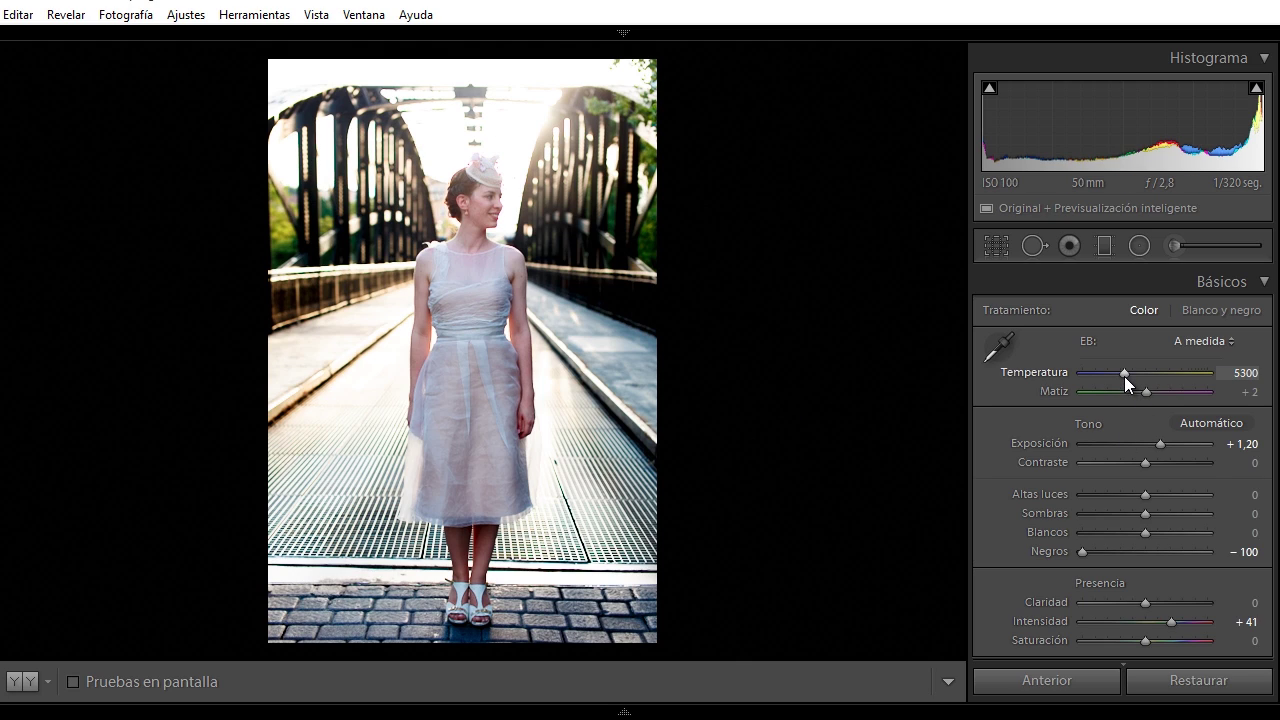
key(Up)
key(Up)
key(Up)
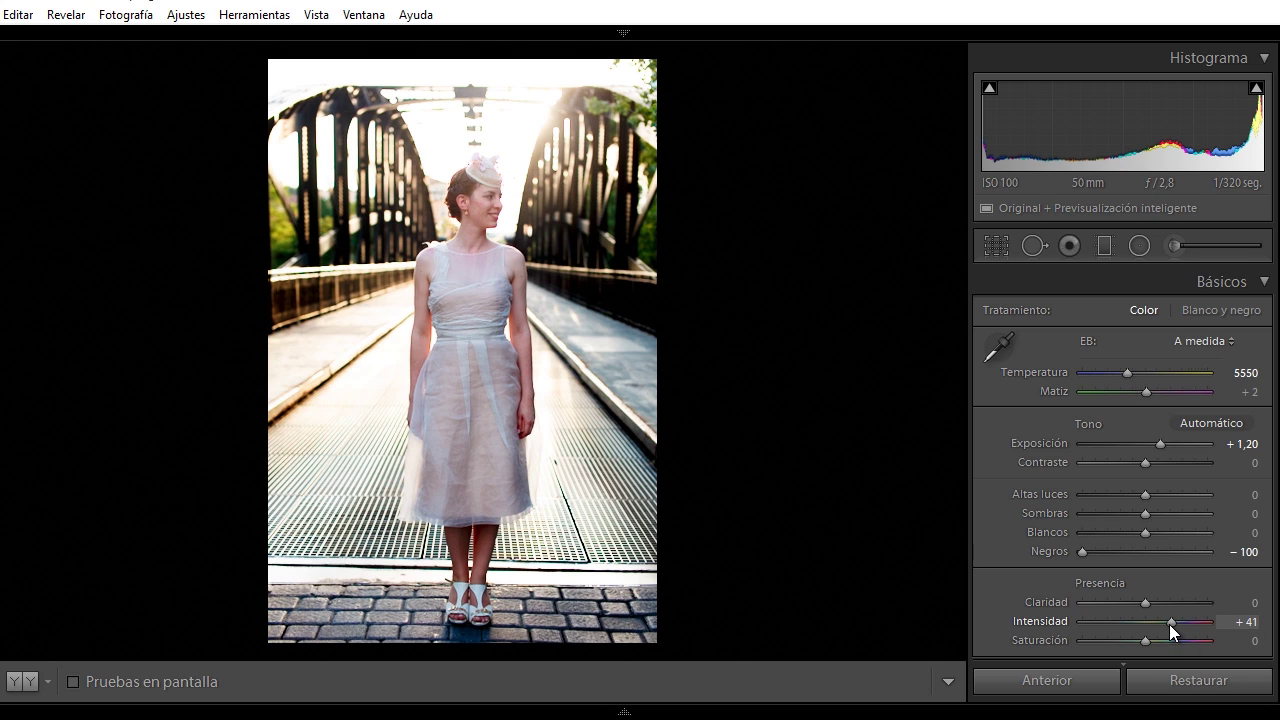
drag(1171, 624, 1266, 628)
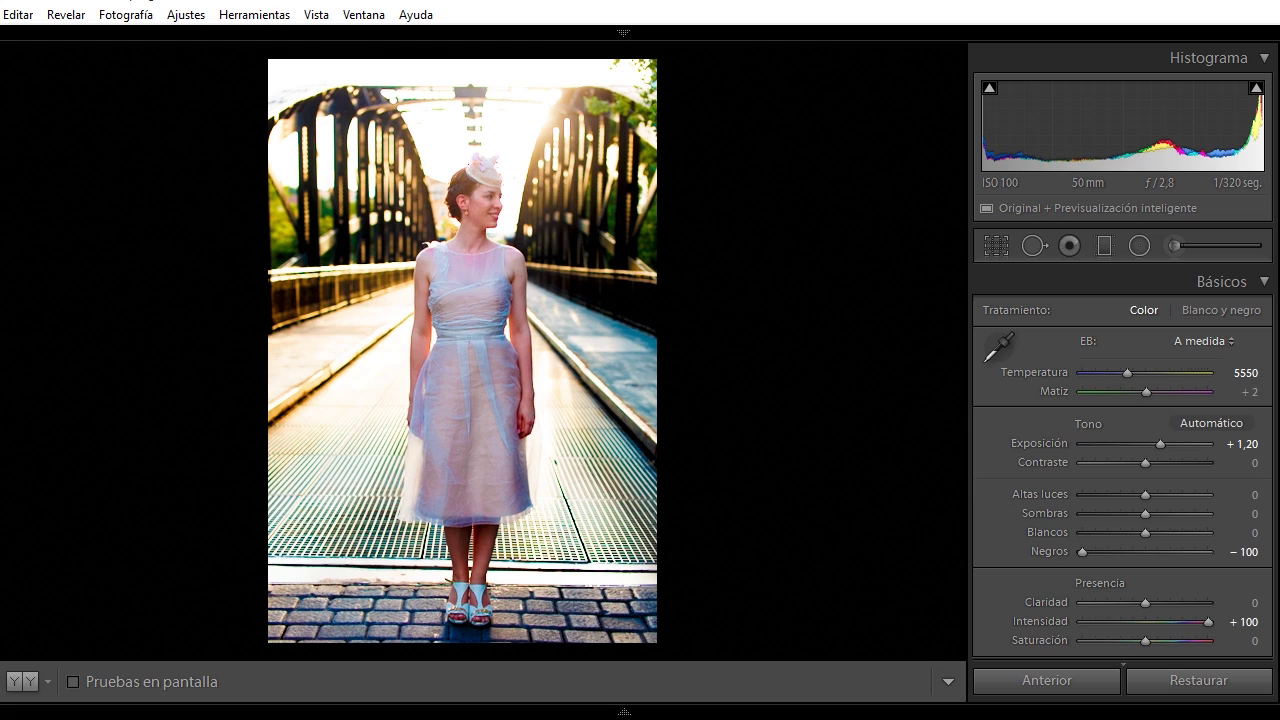
Lower HSL Saturación: Azul −64, Púrpura −18 and Magenta −24
scroll(1117, 549, down, 5)
scroll(1117, 549, down, 8)
scroll(1117, 549, down, 2)
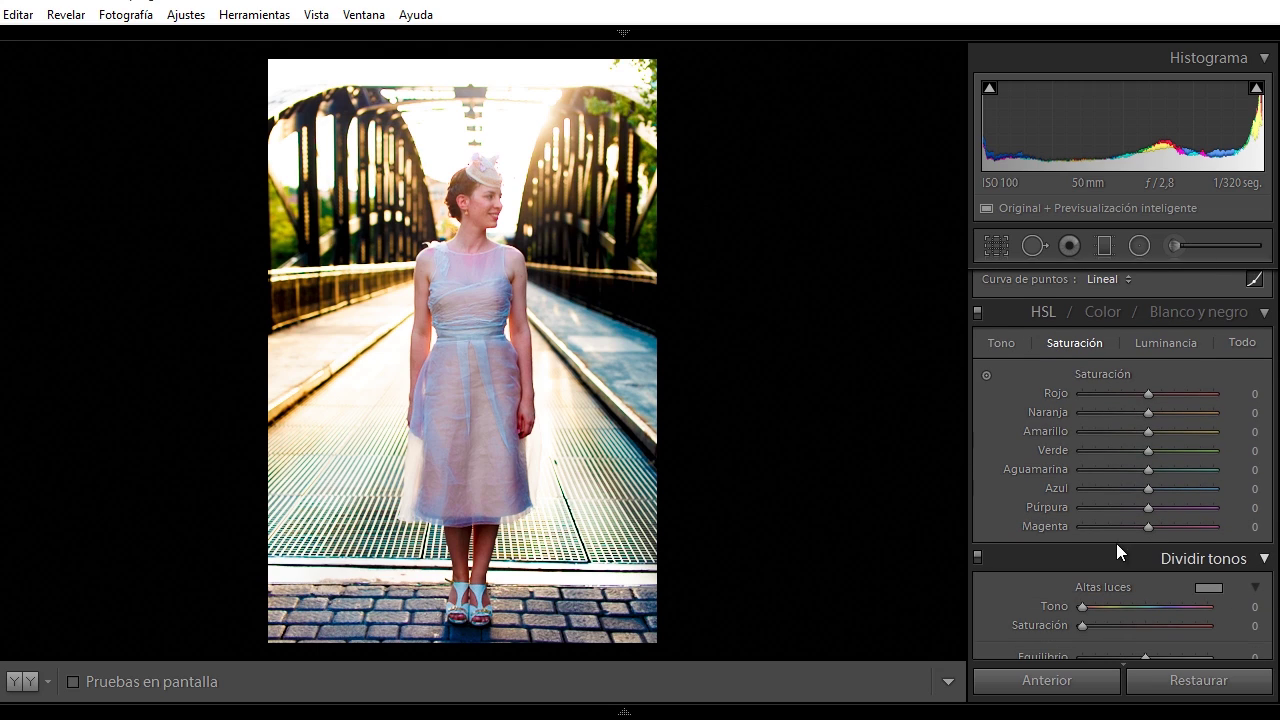
drag(1111, 483, 1005, 481)
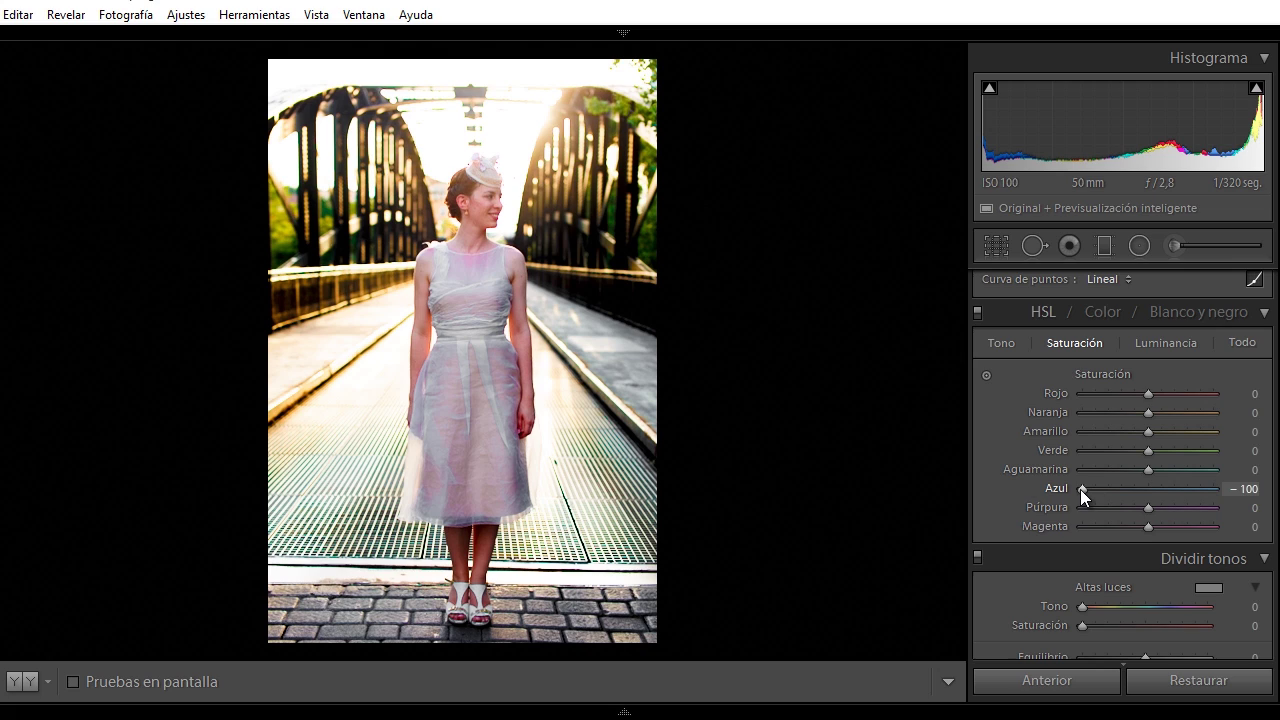
drag(1080, 489, 1106, 488)
click(1132, 527)
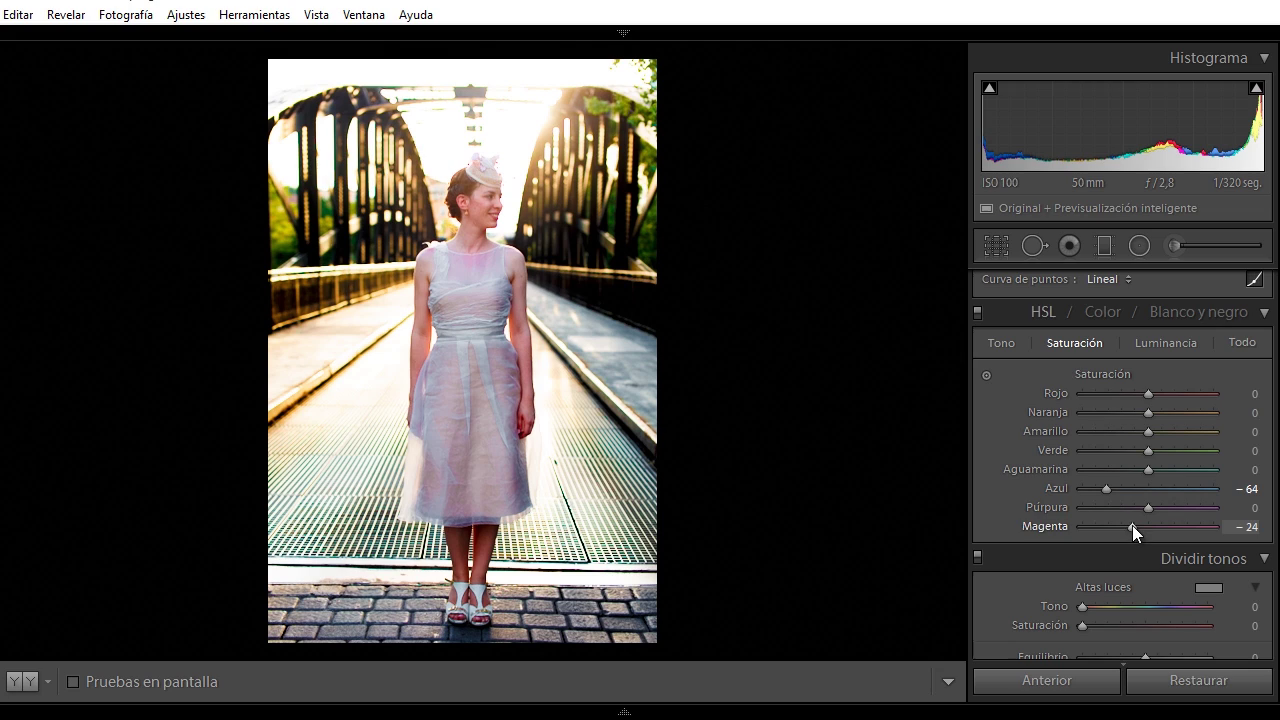
click(1135, 508)
scroll(1120, 460, up, 5)
scroll(1120, 460, up, 5)
Set Intensidad +21, Temperatura 5800, Sombras +35, Negros −94 and Contraste +29
scroll(1120, 460, up, 1)
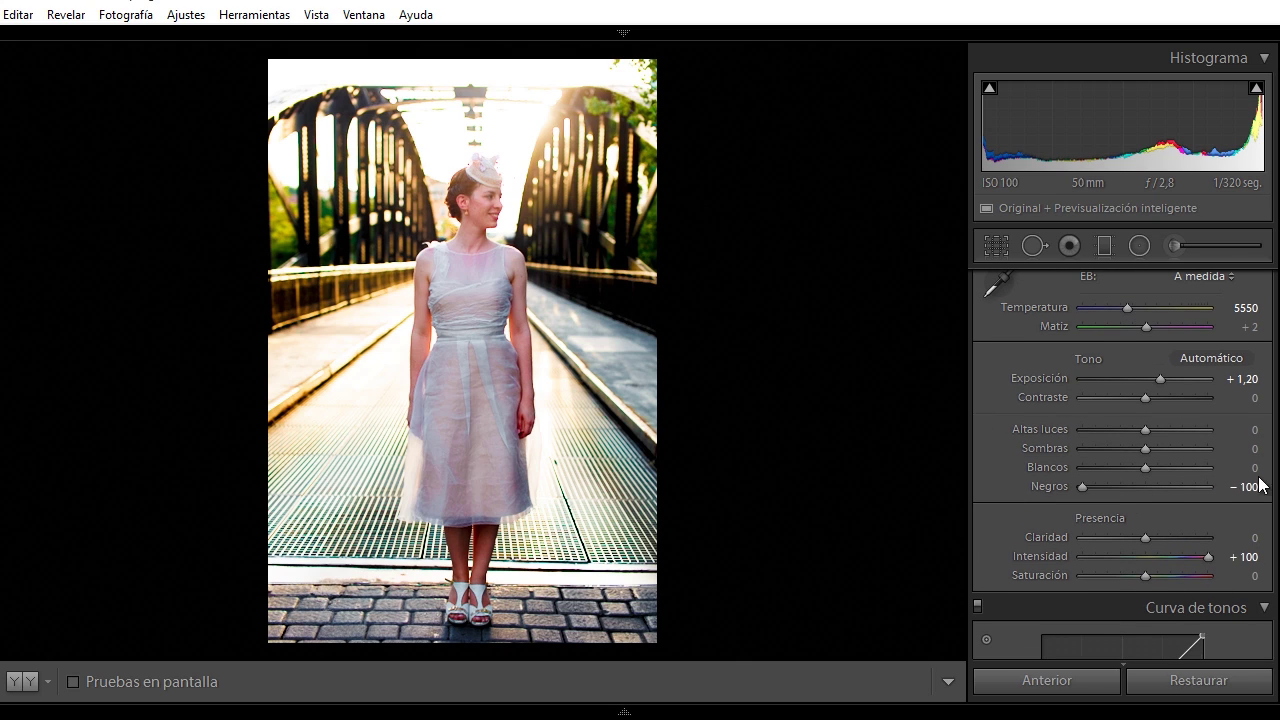
double_click(1208, 555)
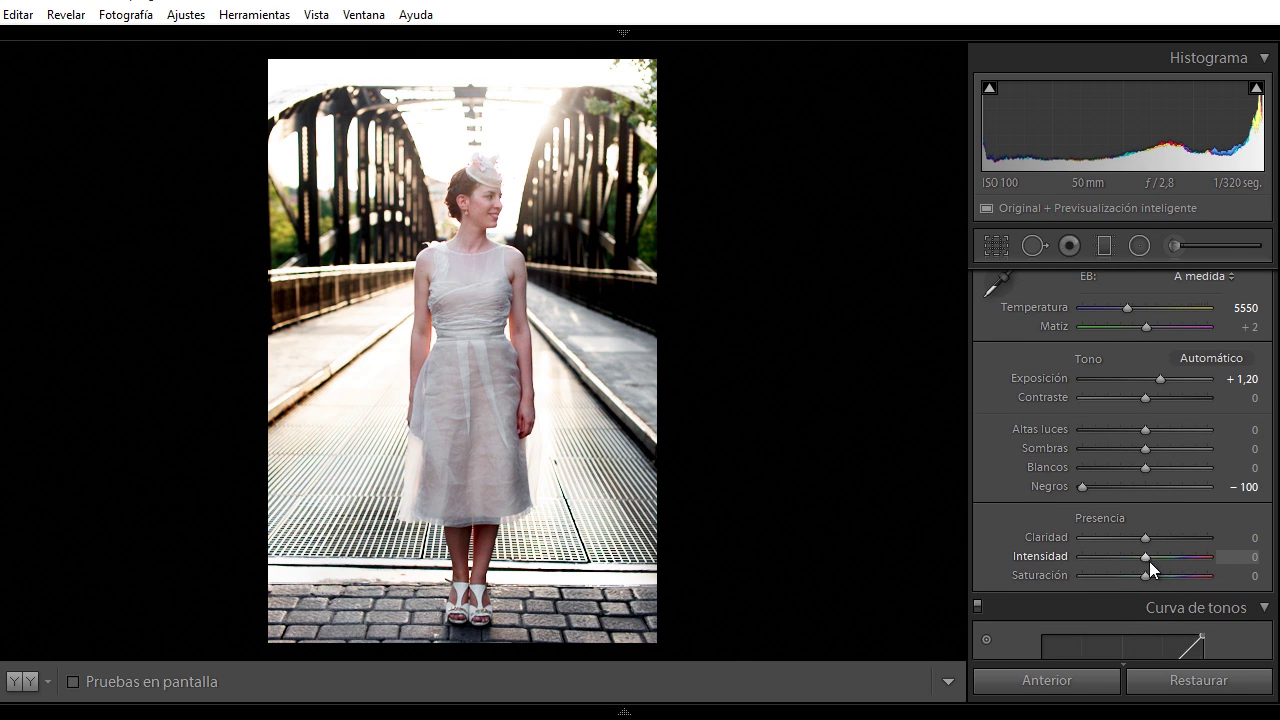
drag(1144, 555, 1156, 555)
click(1127, 301)
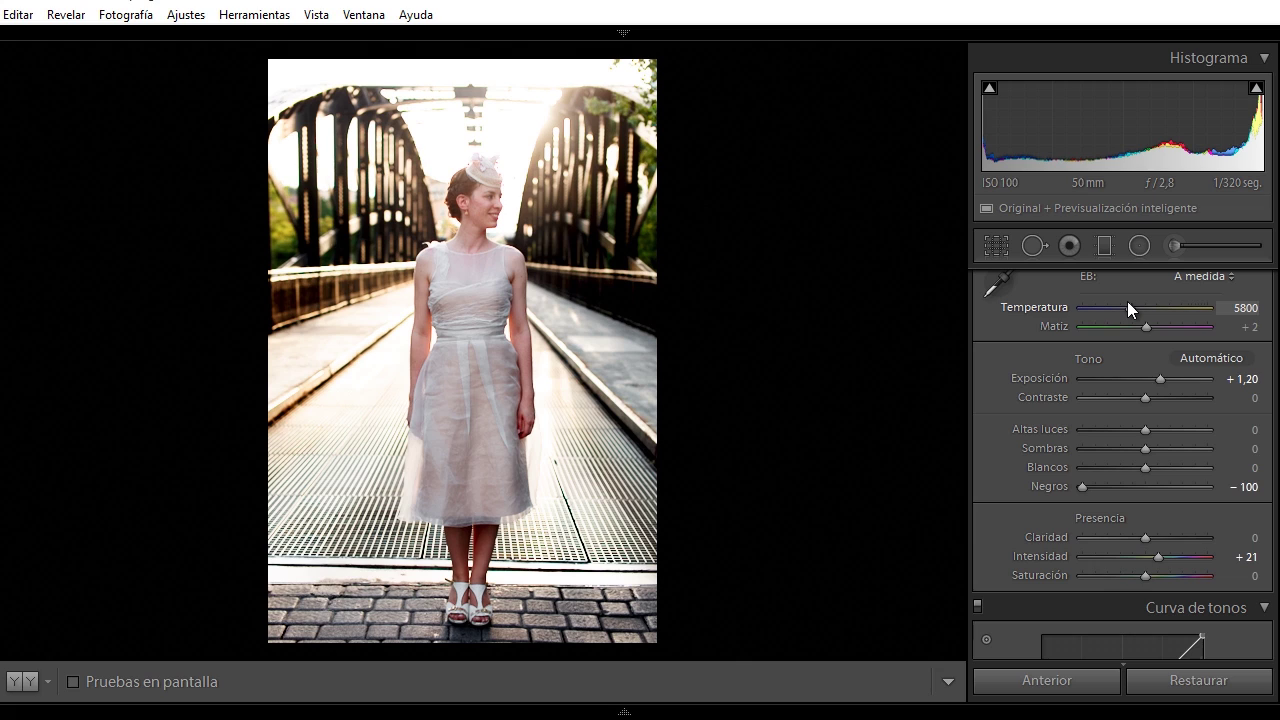
click(1167, 450)
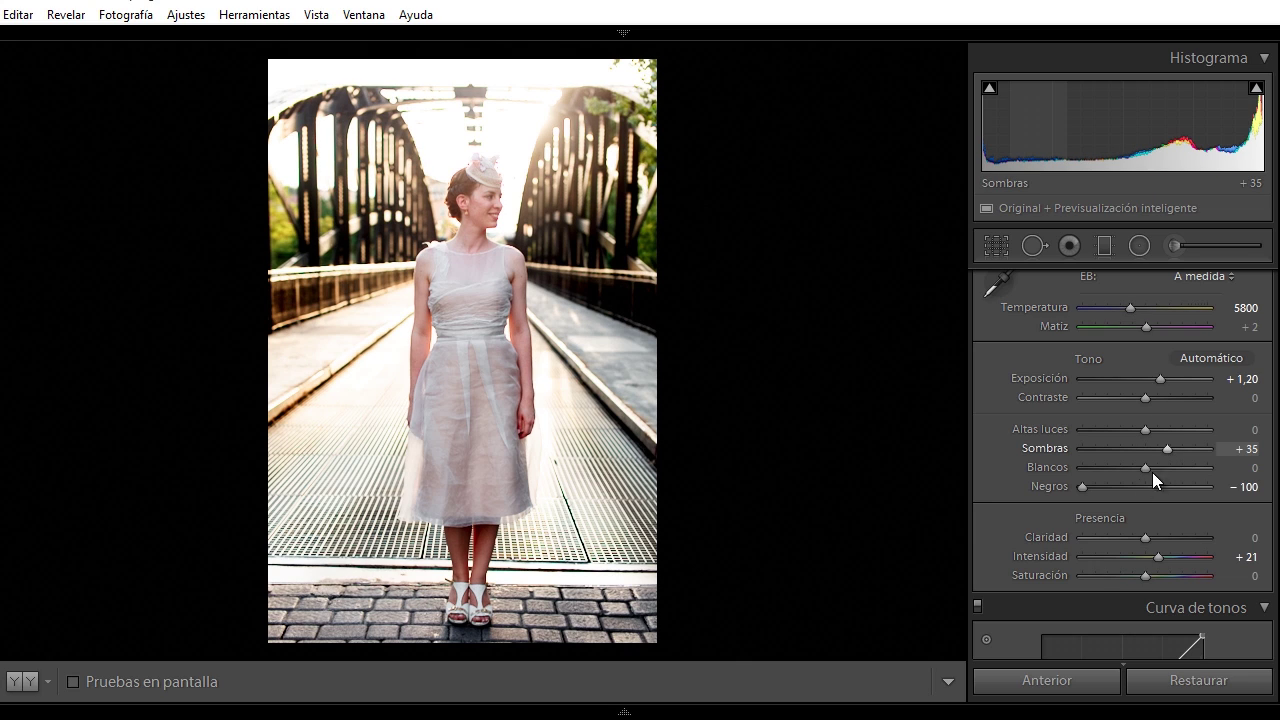
drag(1080, 489, 1083, 489)
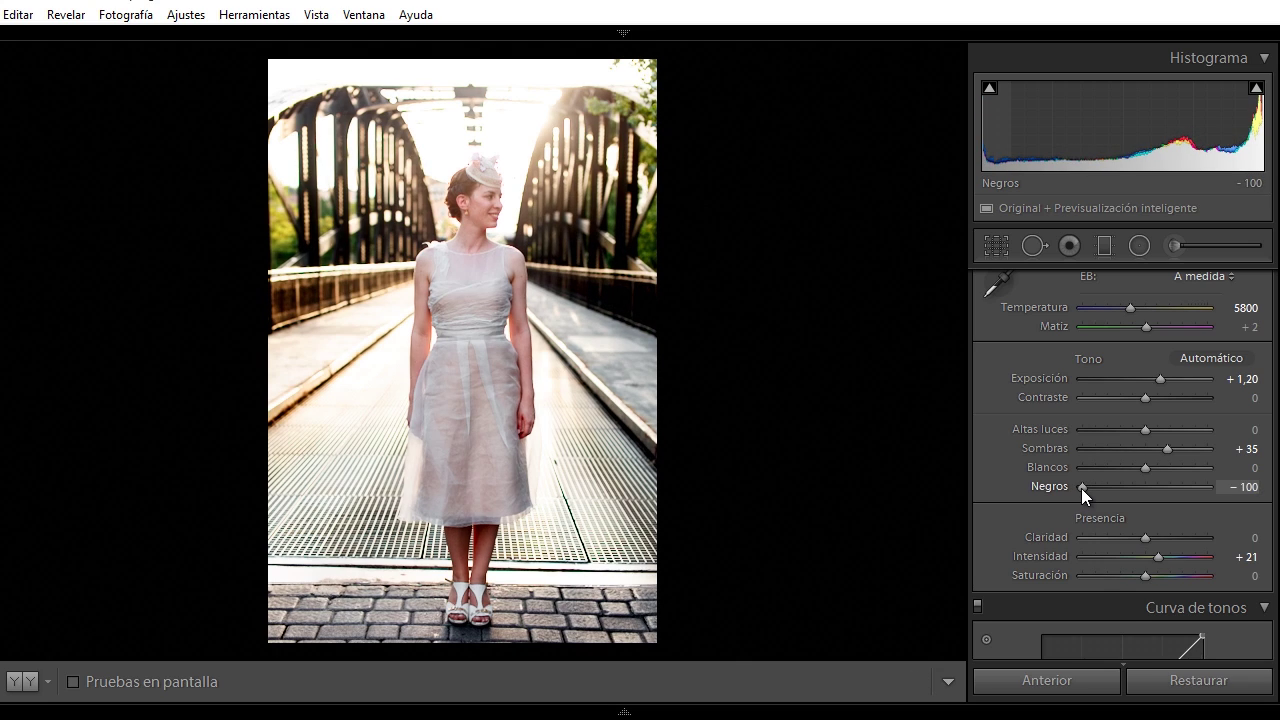
click(1163, 399)
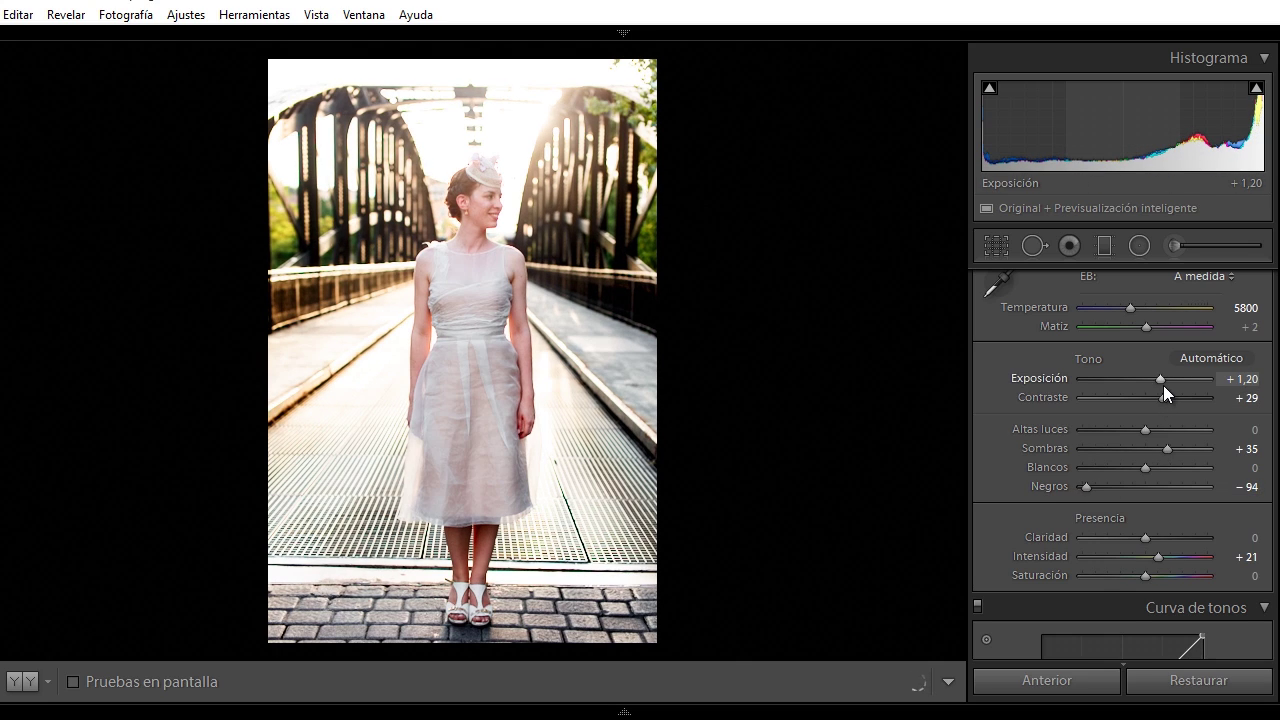
Zoom in on the woman's face and pan to the bright area beside it
scroll(1163, 384, down, 2)
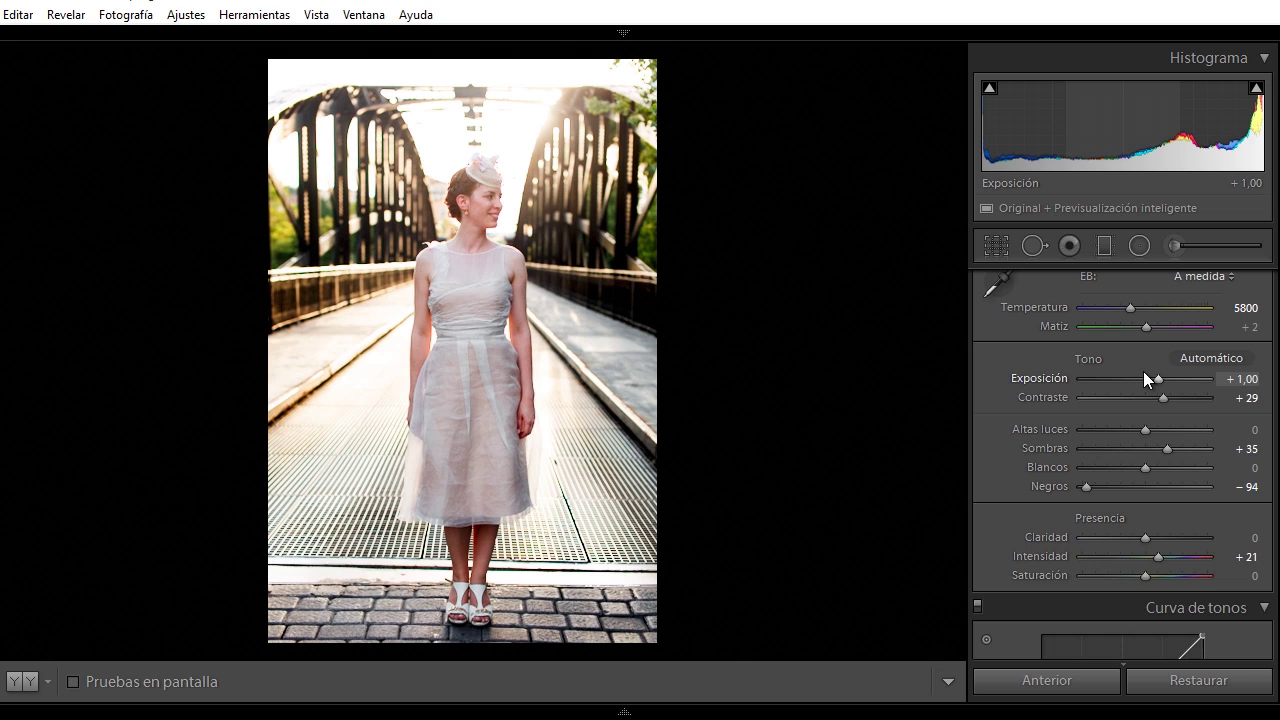
click(485, 193)
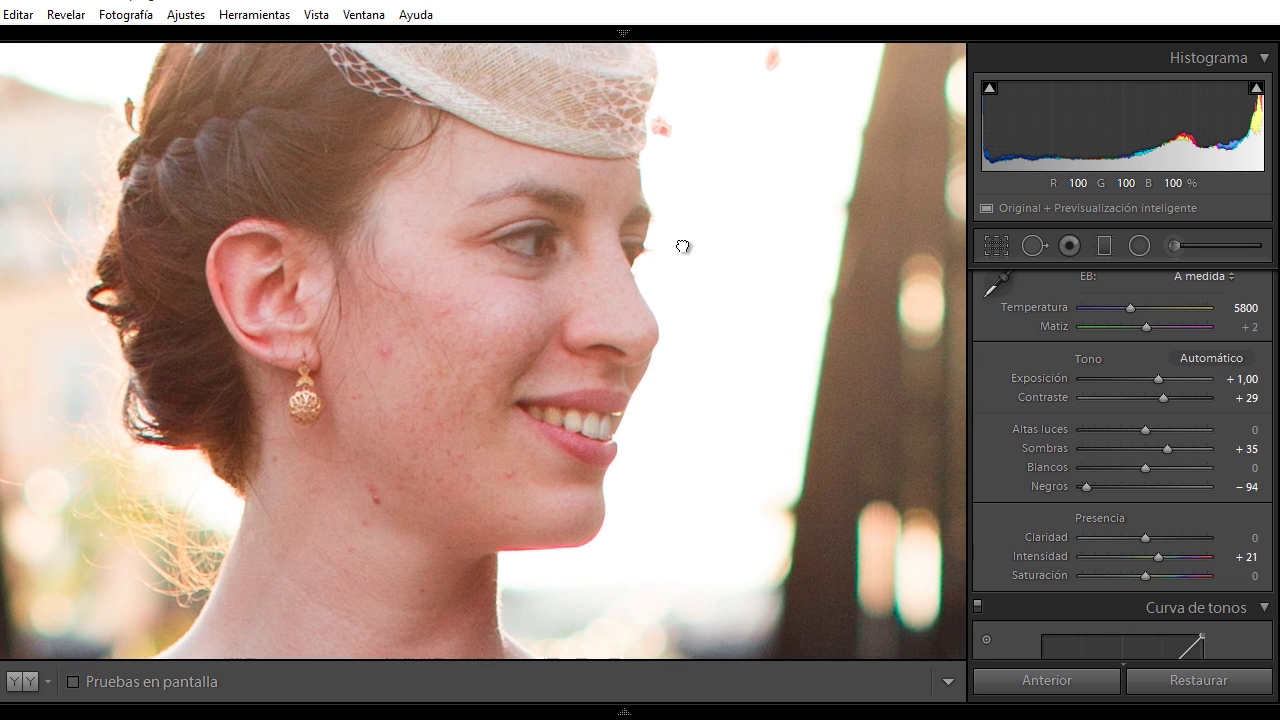
drag(680, 246, 377, 318)
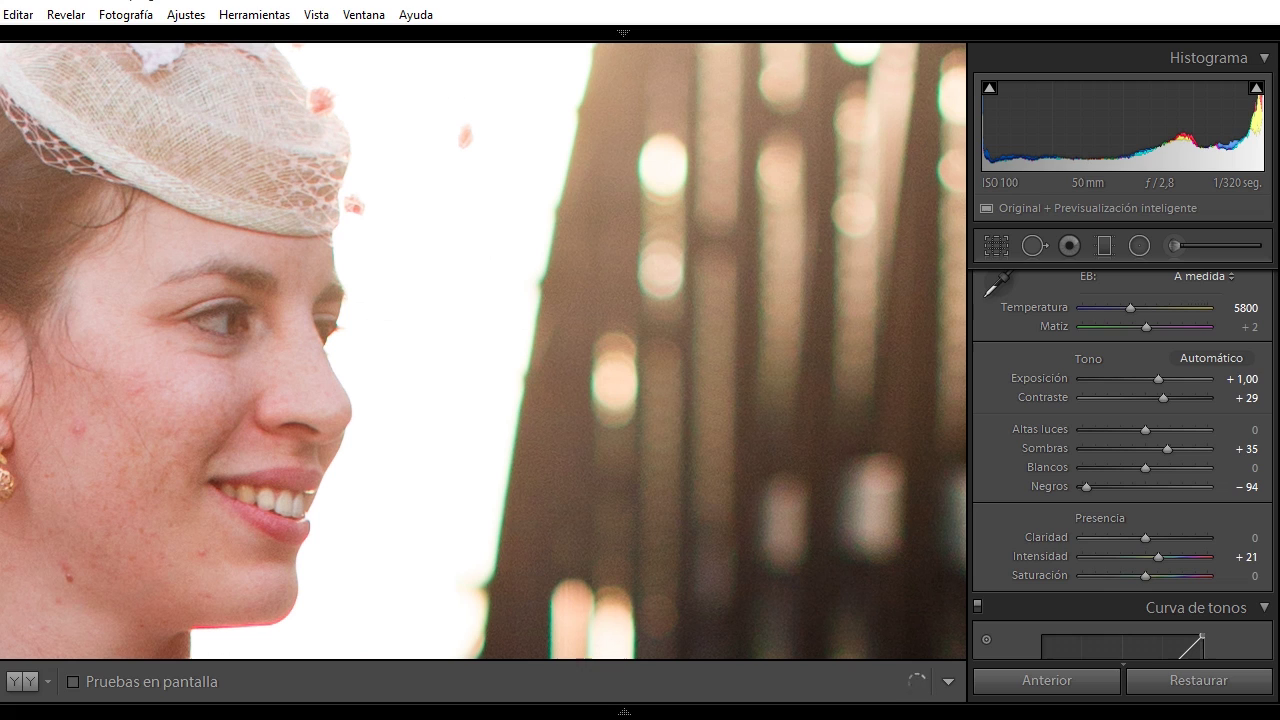
scroll(1122, 465, down, 1)
Bring up the Color settings of Correcciones de lente
scroll(1122, 465, down, 5)
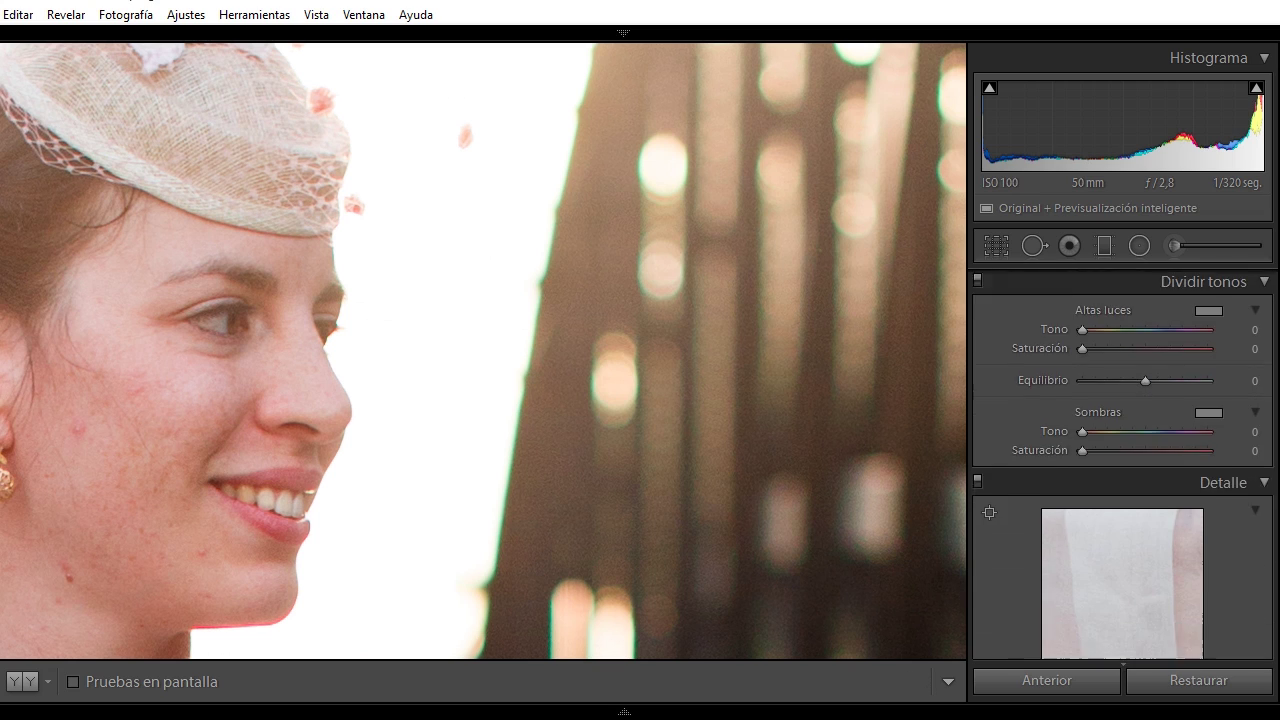
scroll(1122, 465, down, 5)
scroll(1122, 465, down, 5)
scroll(1122, 465, down, 3)
scroll(1122, 465, down, 5)
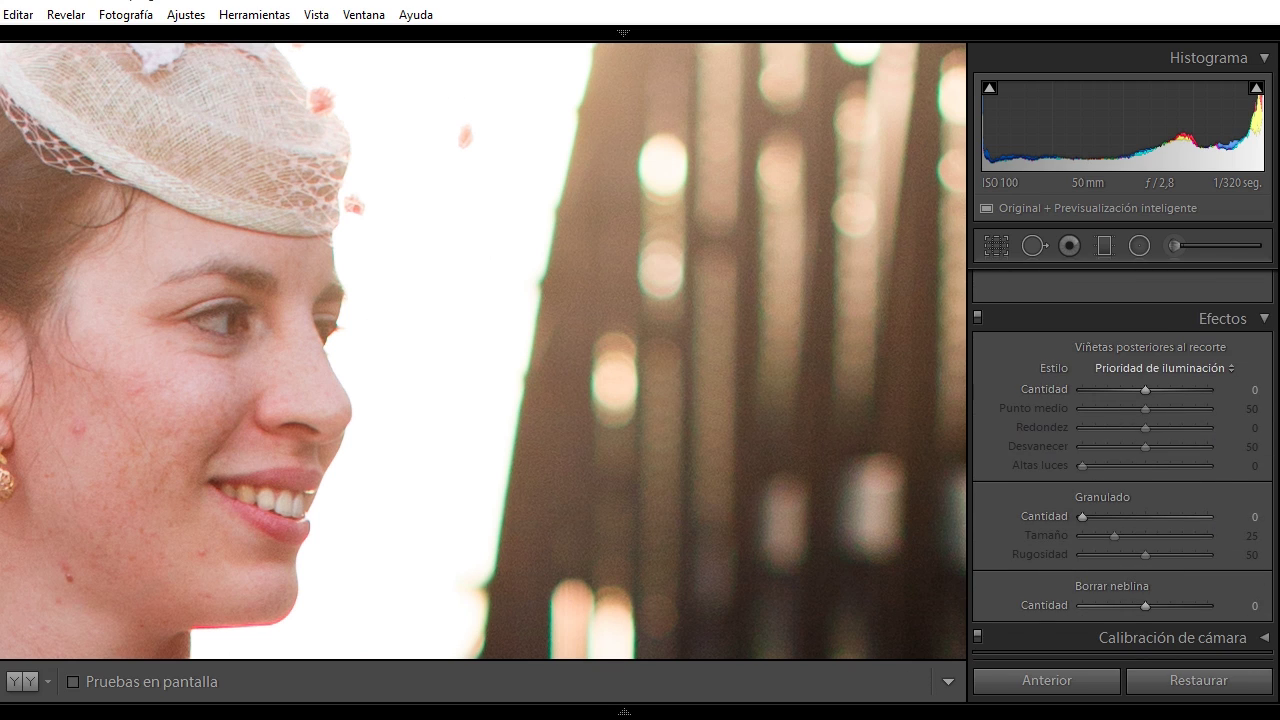
scroll(1122, 465, up, 10)
scroll(1122, 465, down, 2)
scroll(1122, 465, down, 2)
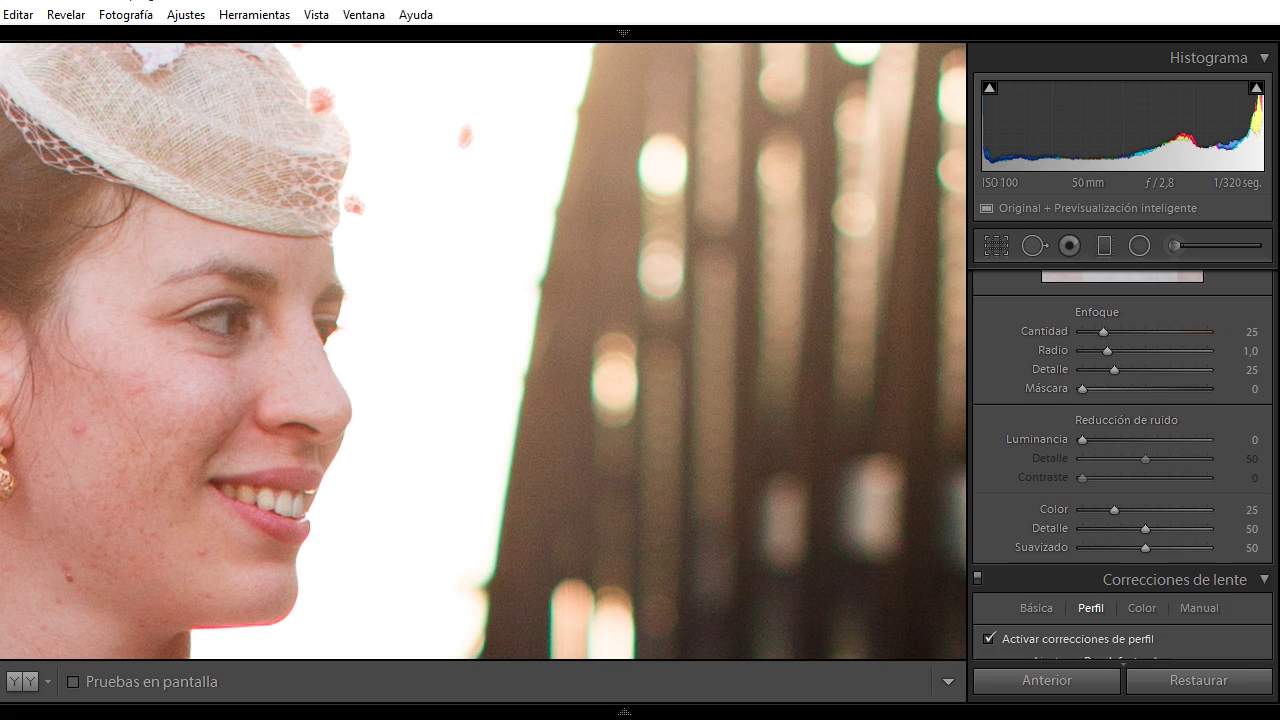
scroll(1122, 465, up, 2)
scroll(1122, 465, up, 2)
scroll(1122, 465, up, 5)
scroll(1122, 465, up, 1)
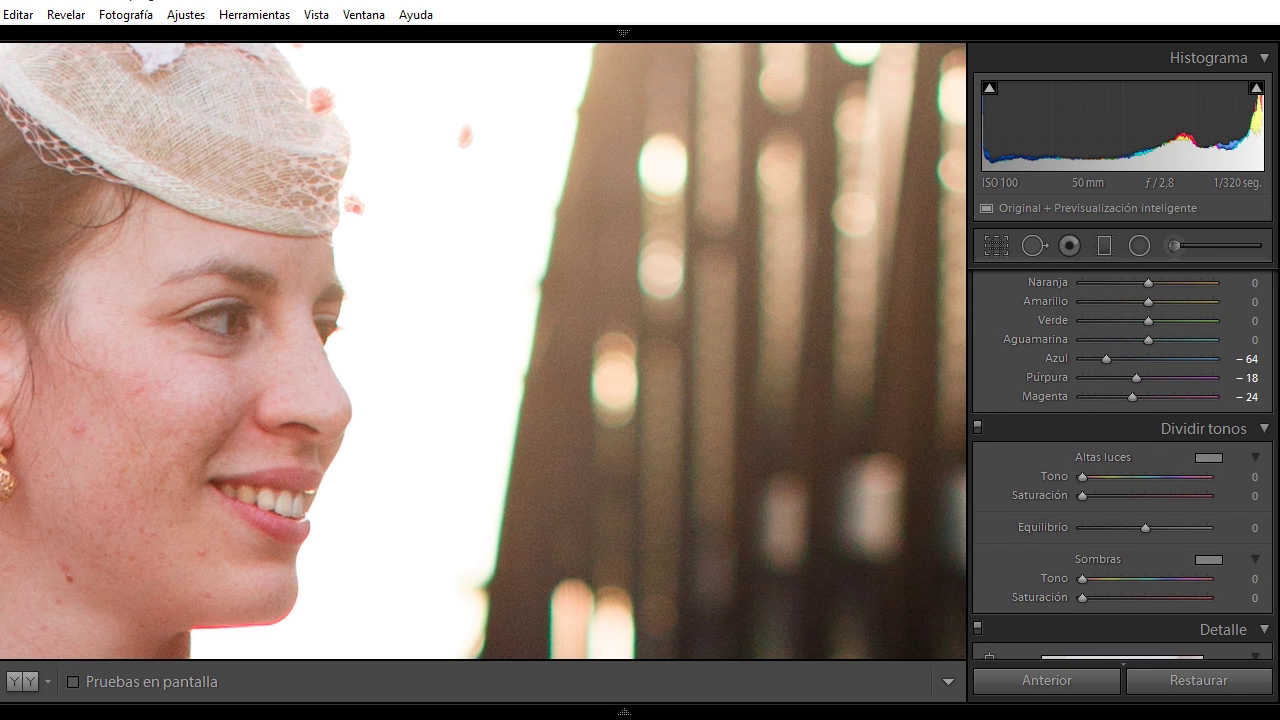
scroll(1122, 465, down, 10)
scroll(1122, 465, down, 2)
scroll(1122, 465, down, 2)
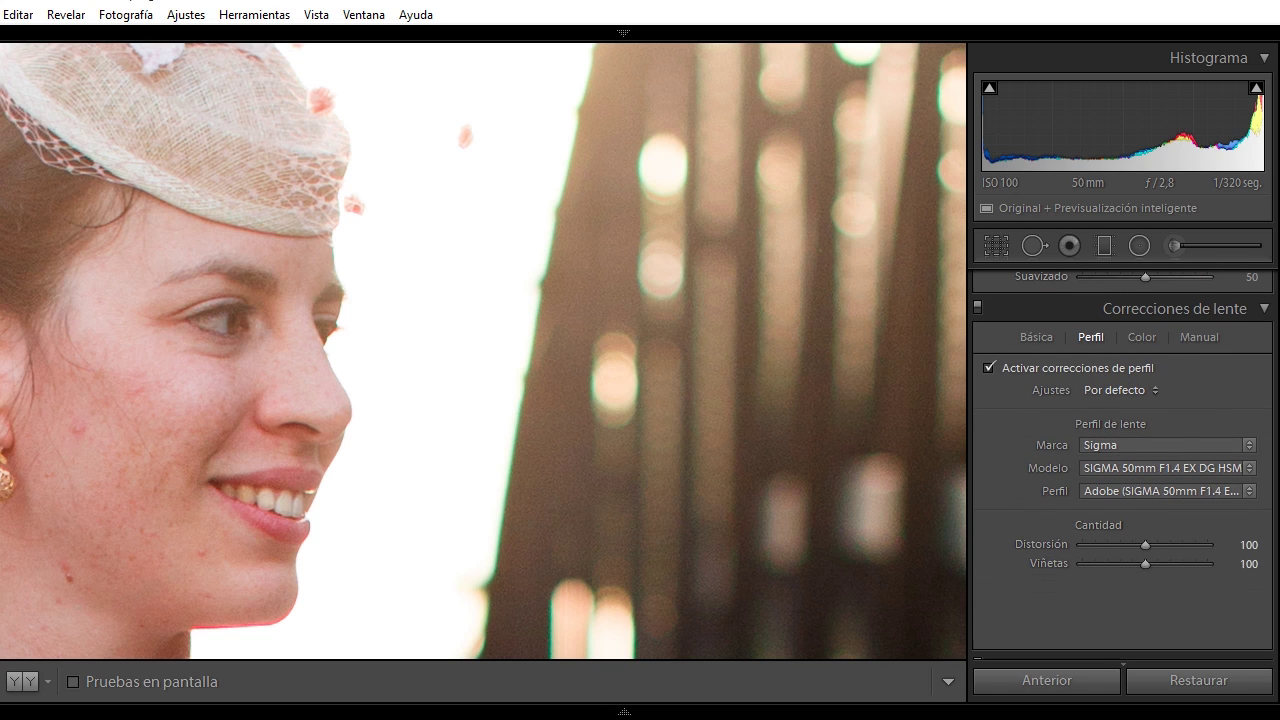
click(1134, 340)
Sample the green fringe beside her face with Eliminar halos, then fit the whole photo
click(999, 405)
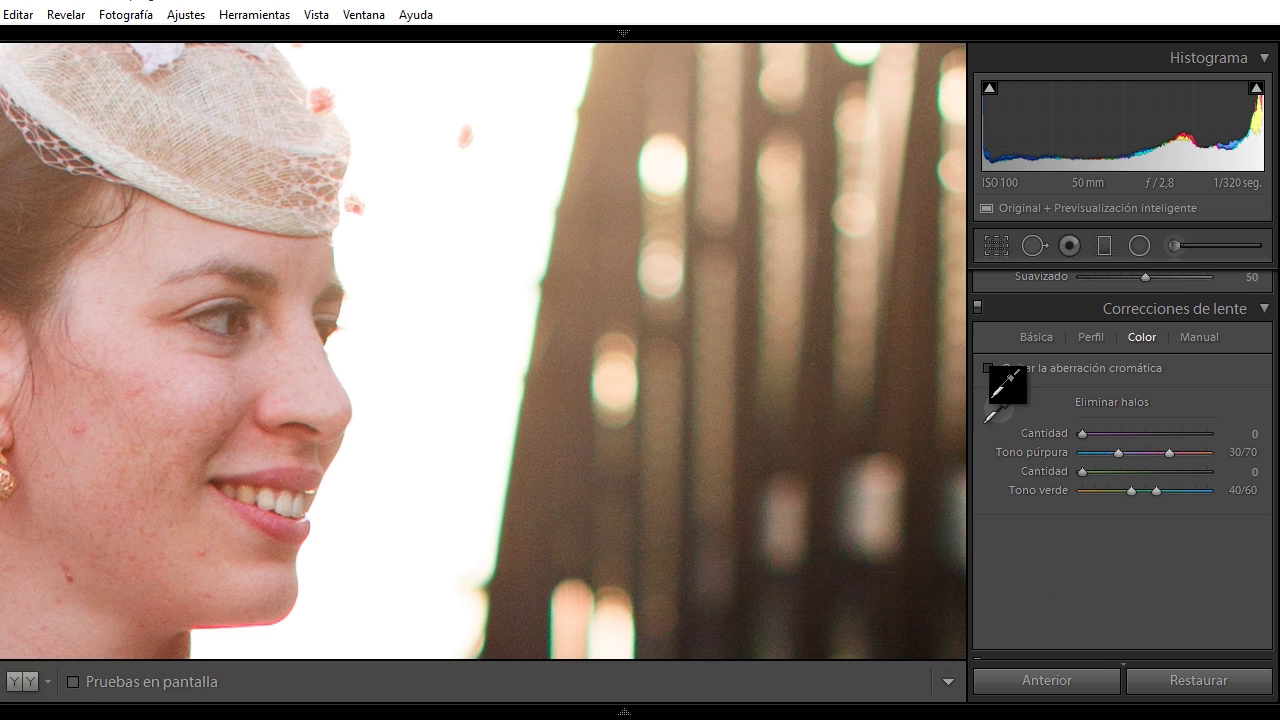
click(544, 275)
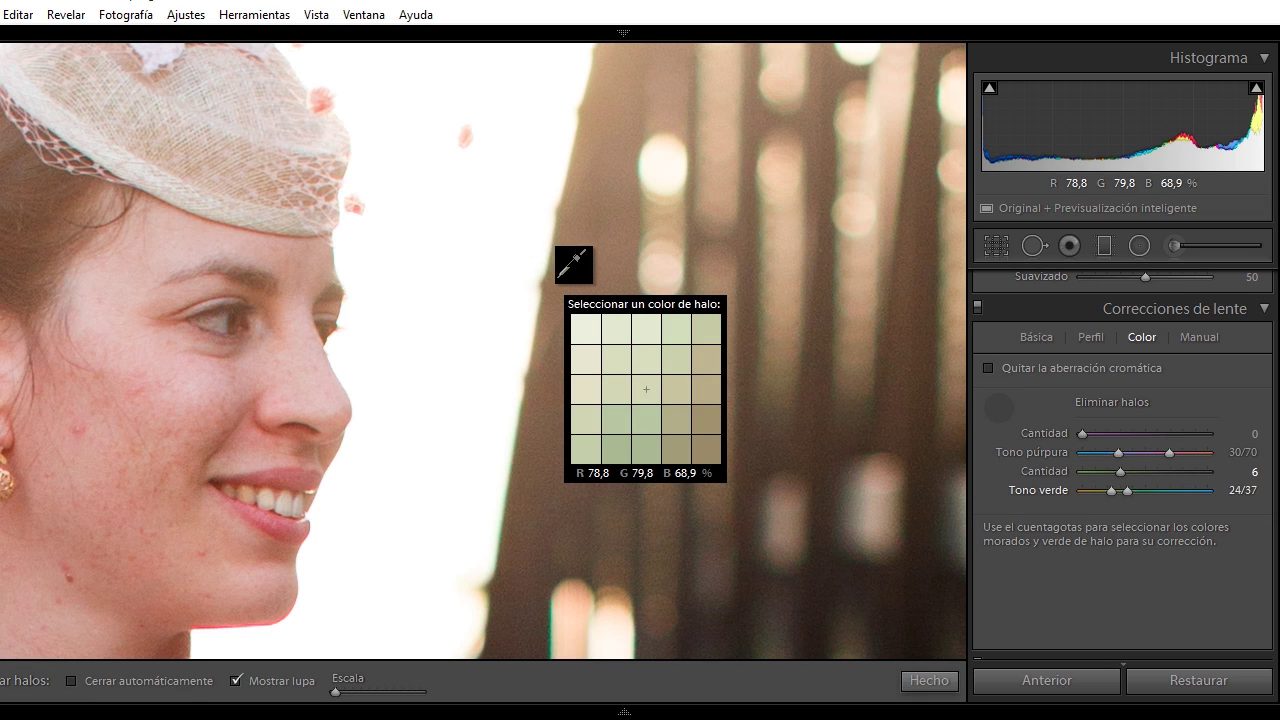
click(922, 680)
click(558, 390)
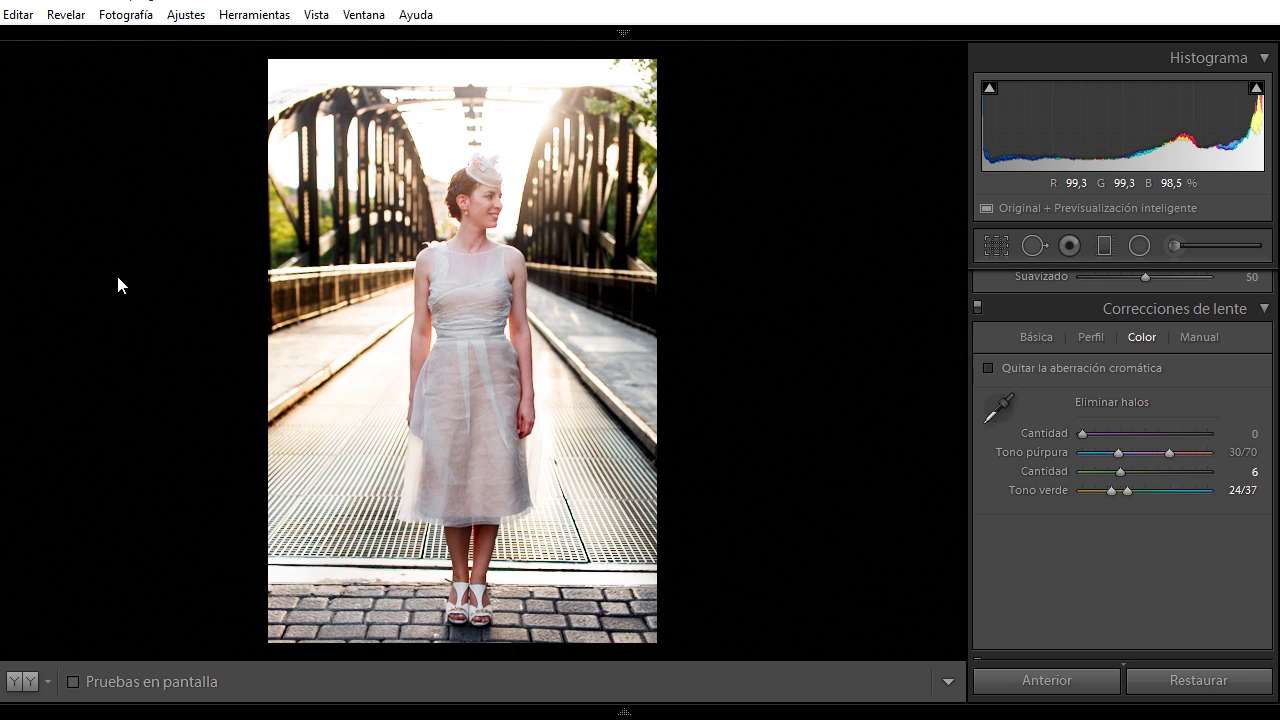
Set Enfoque Cantidad 77, Detalle 47 and Radio 1,3, checking cheek, lips and nose
scroll(1040, 429, up, 5)
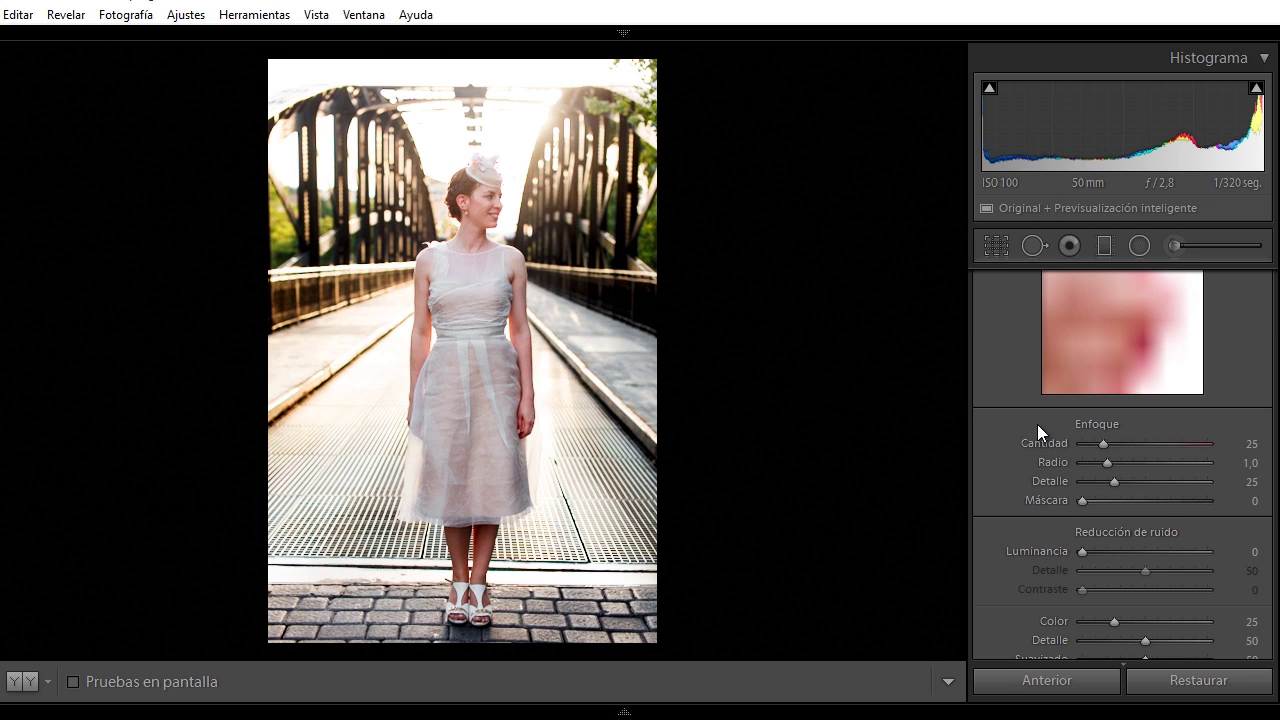
click(1147, 441)
click(1127, 463)
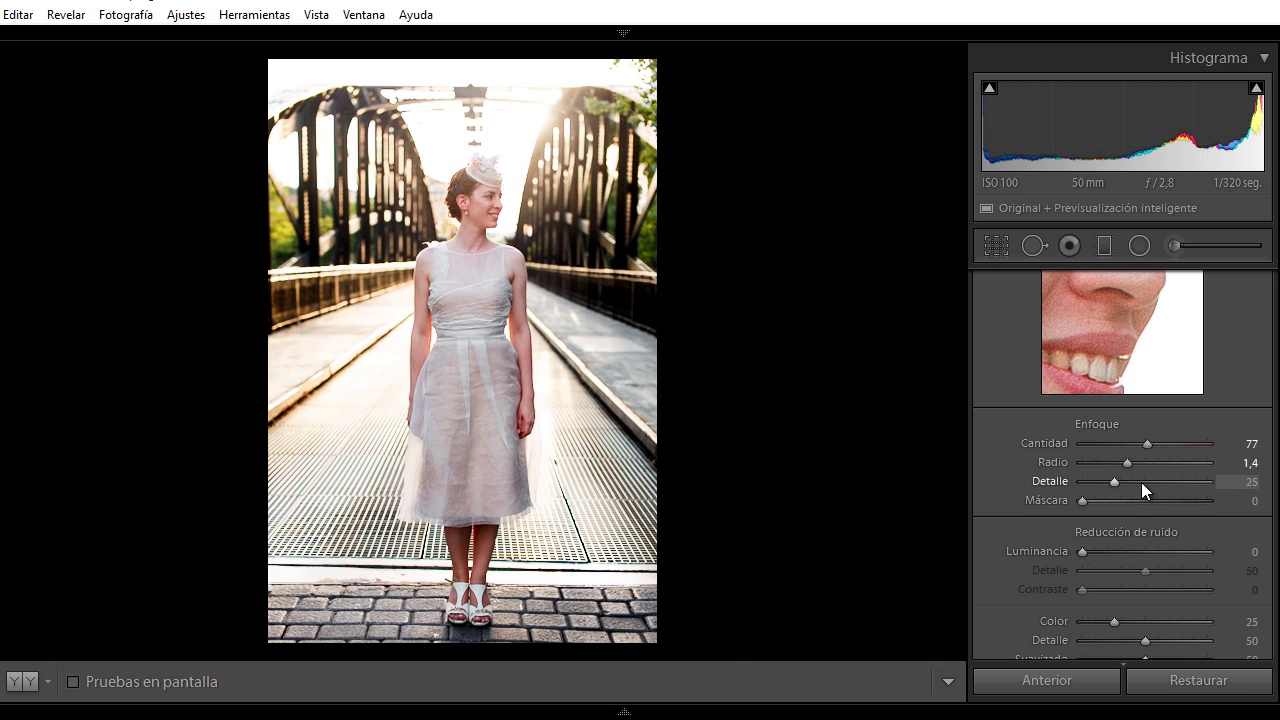
click(1141, 481)
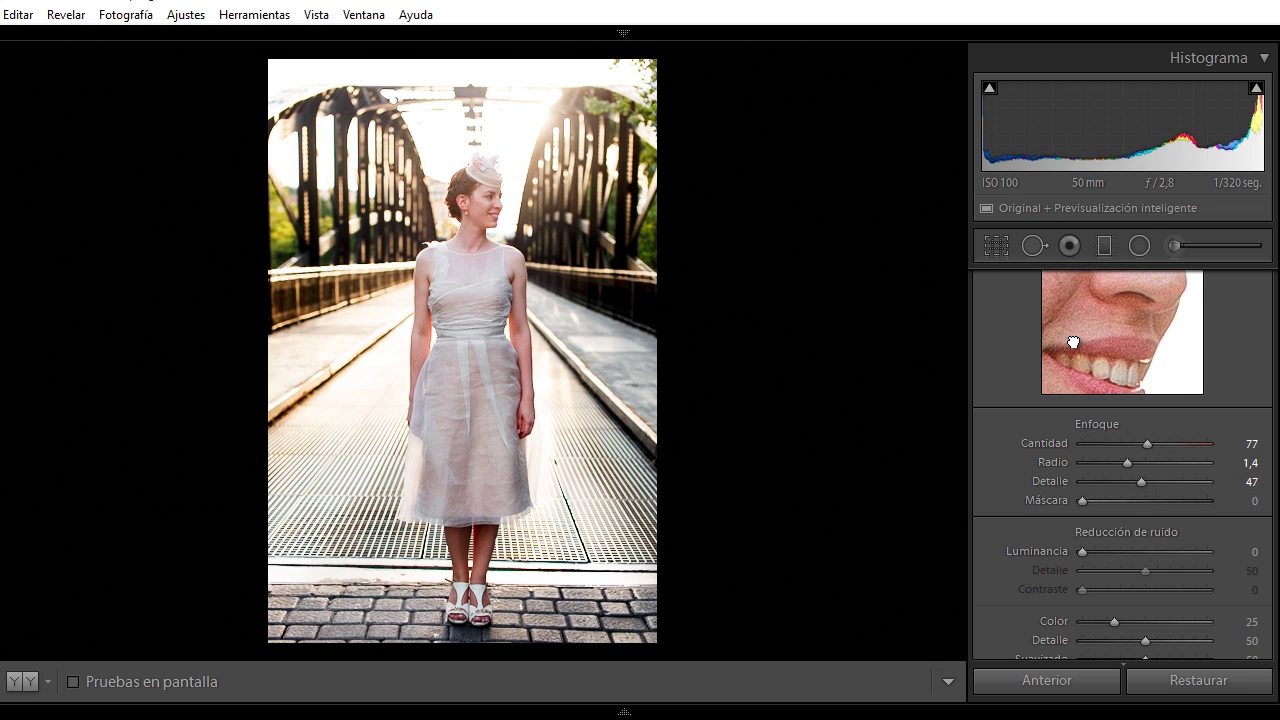
drag(1071, 348, 1157, 351)
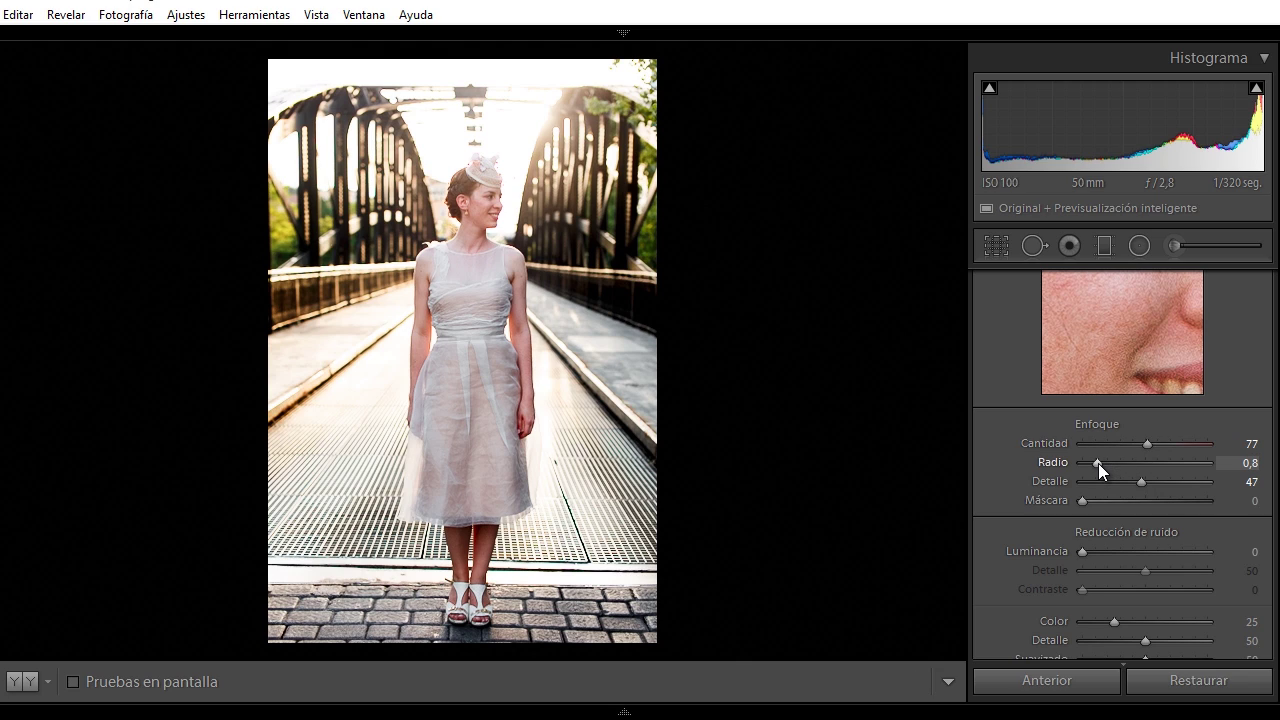
drag(1098, 463, 1073, 467)
drag(1110, 360, 1015, 344)
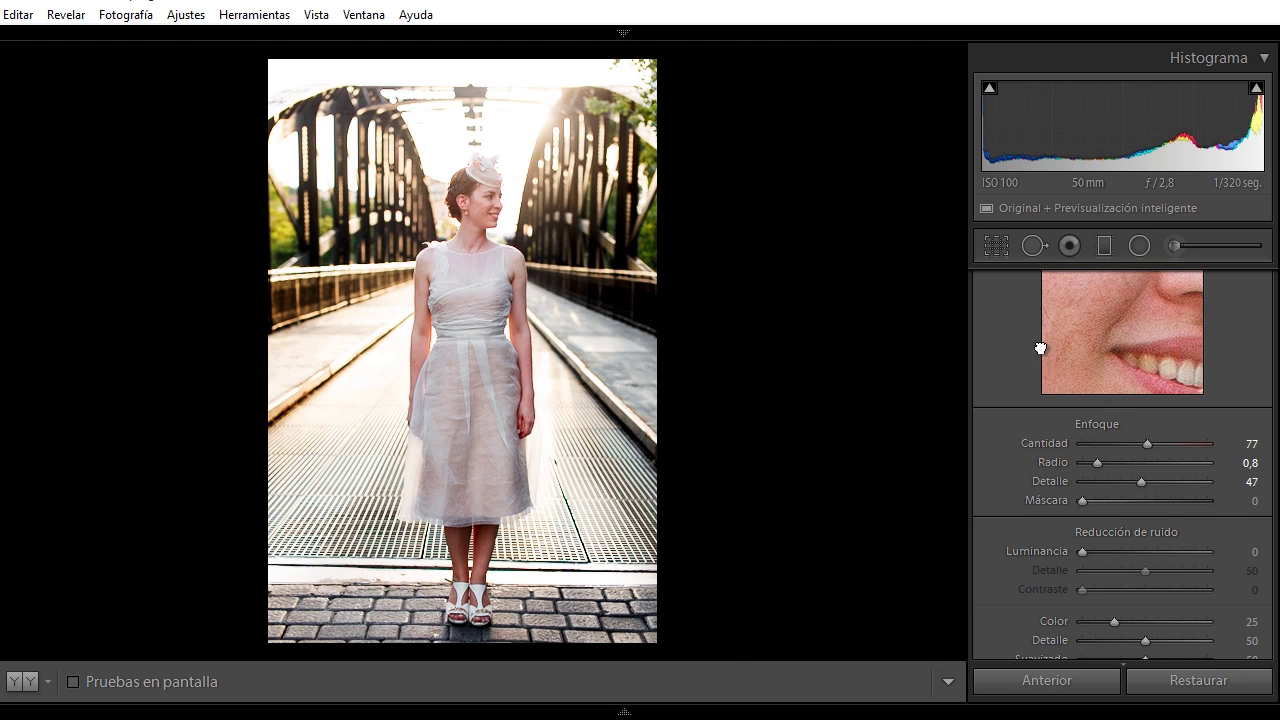
drag(1191, 346, 1180, 377)
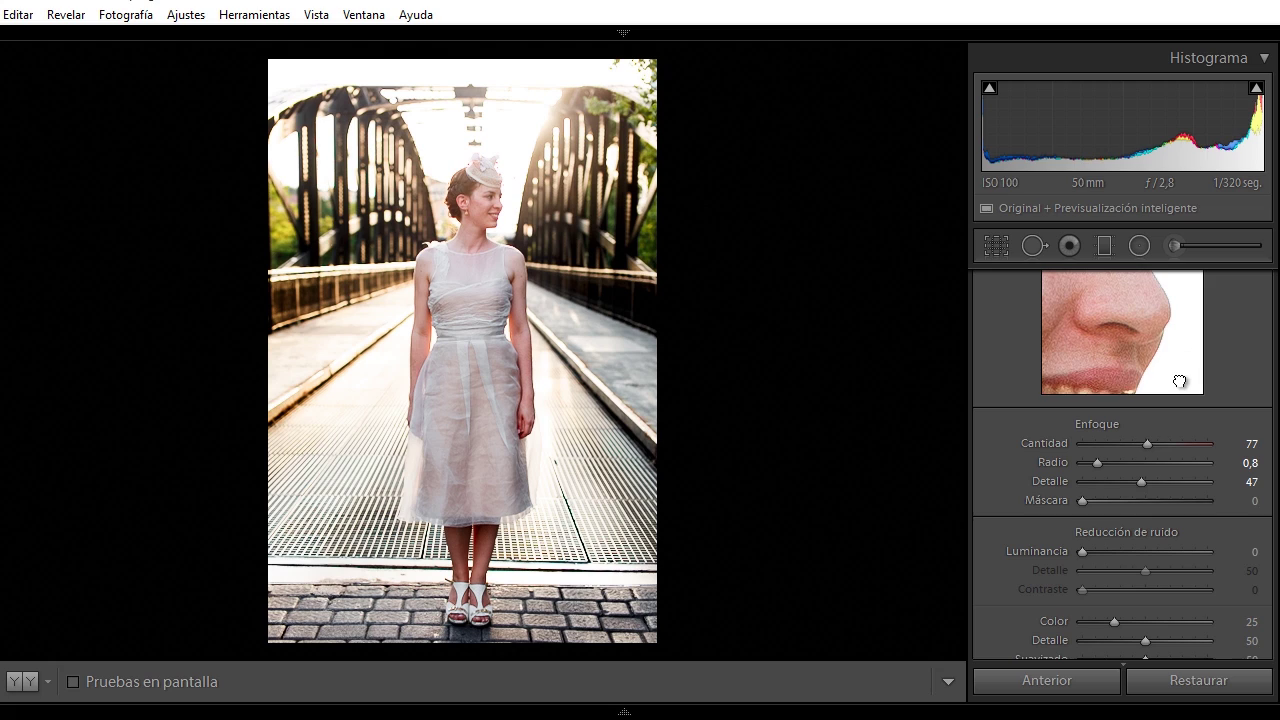
drag(1113, 468, 1121, 463)
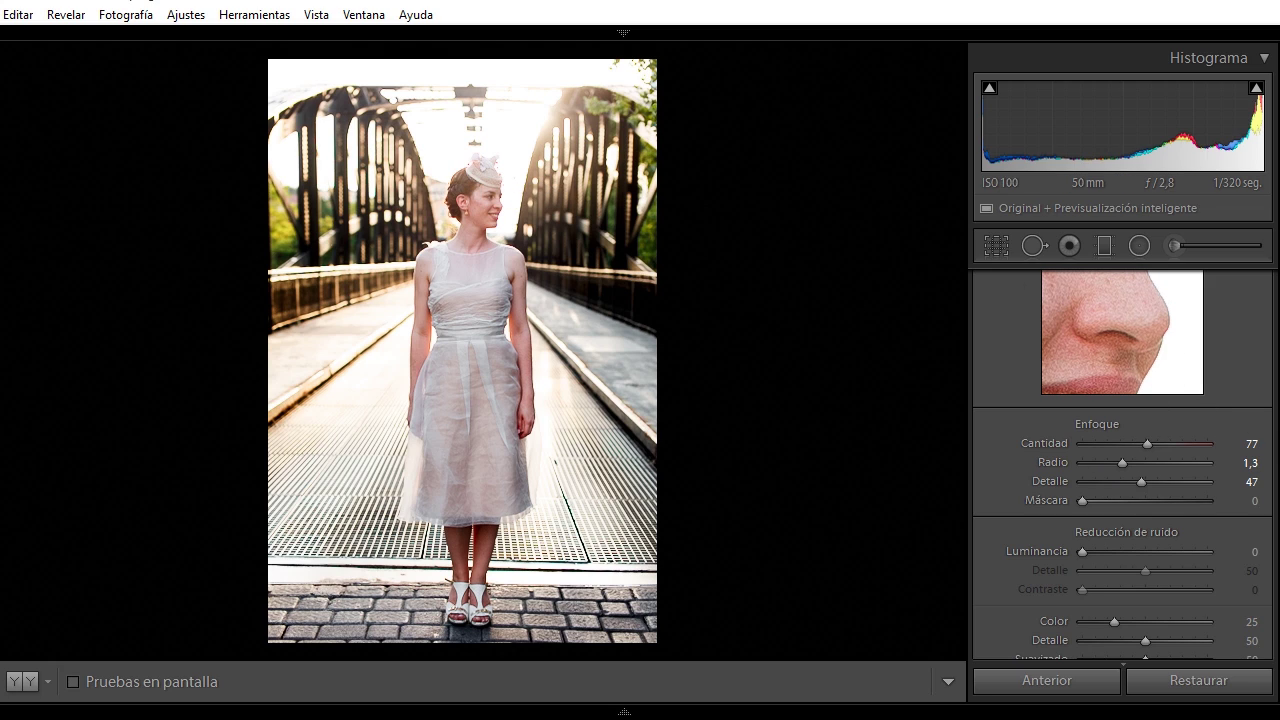
Add a darkening graduated filter across the lower walkway at exposure −0,99
scroll(1122, 460, up, 5)
scroll(1122, 460, up, 5)
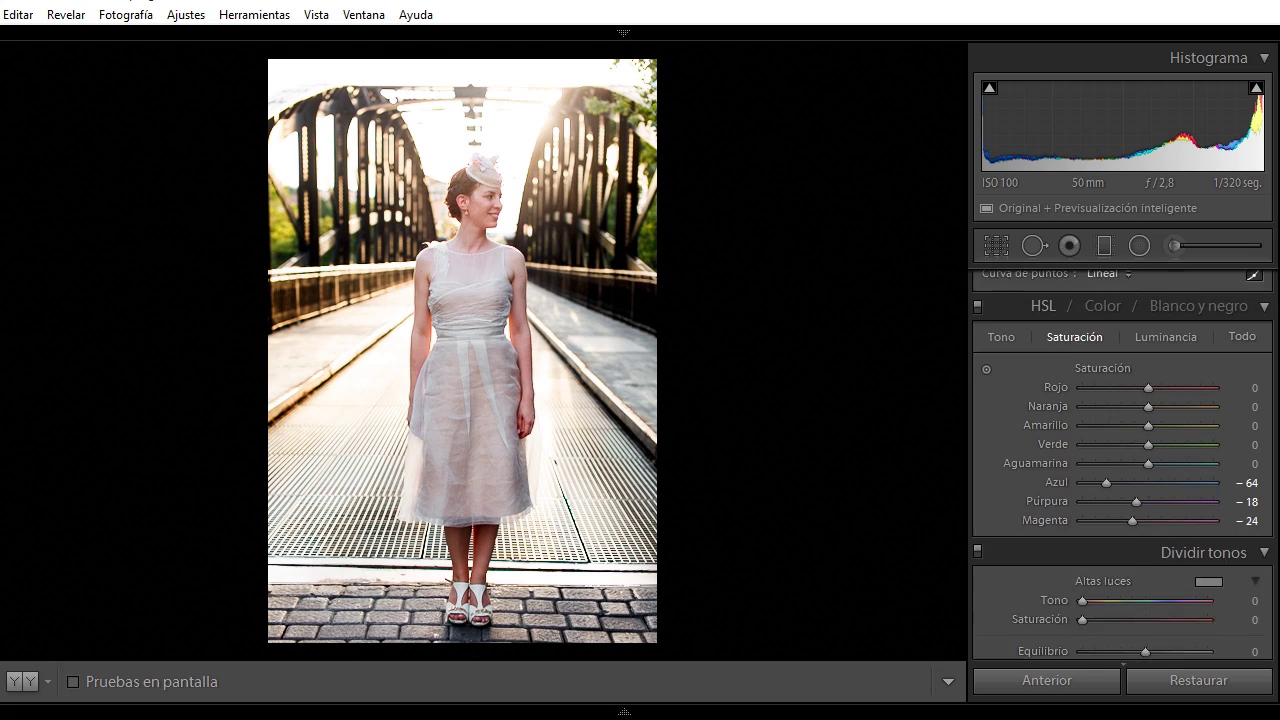
scroll(1122, 460, up, 5)
scroll(1122, 460, up, 5)
scroll(1122, 460, up, 3)
scroll(1122, 460, up, 2)
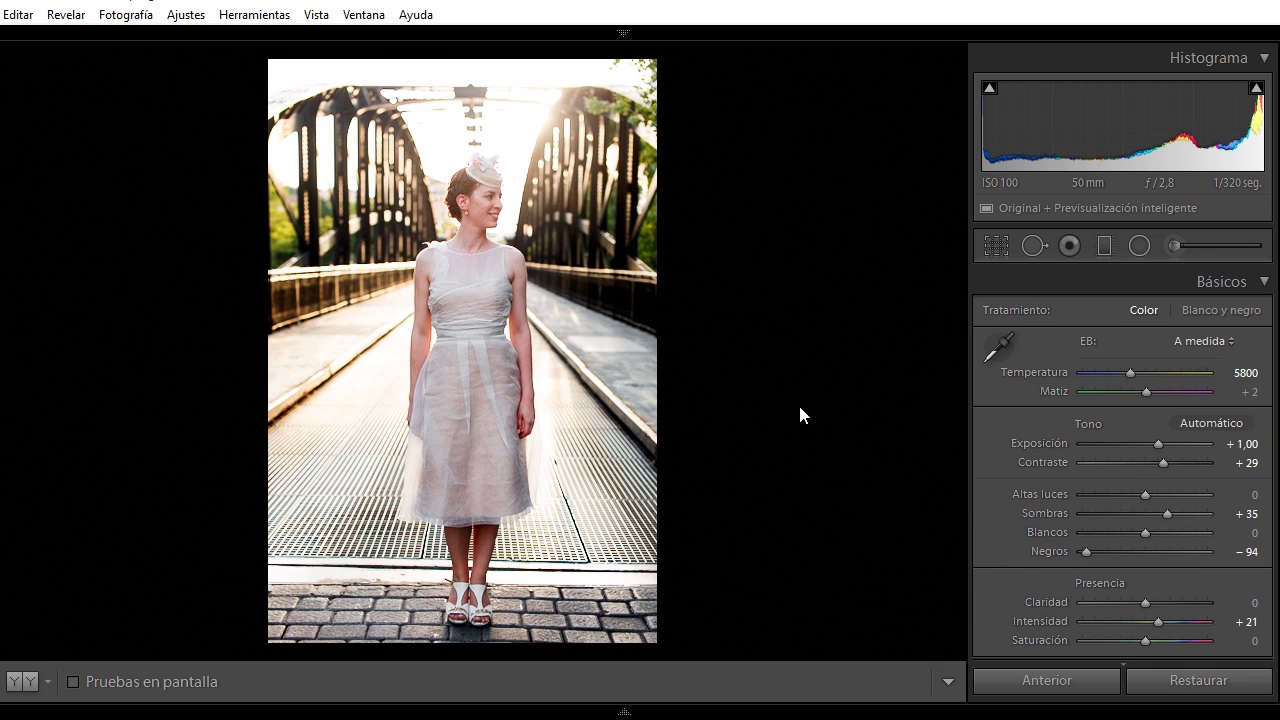
click(1111, 248)
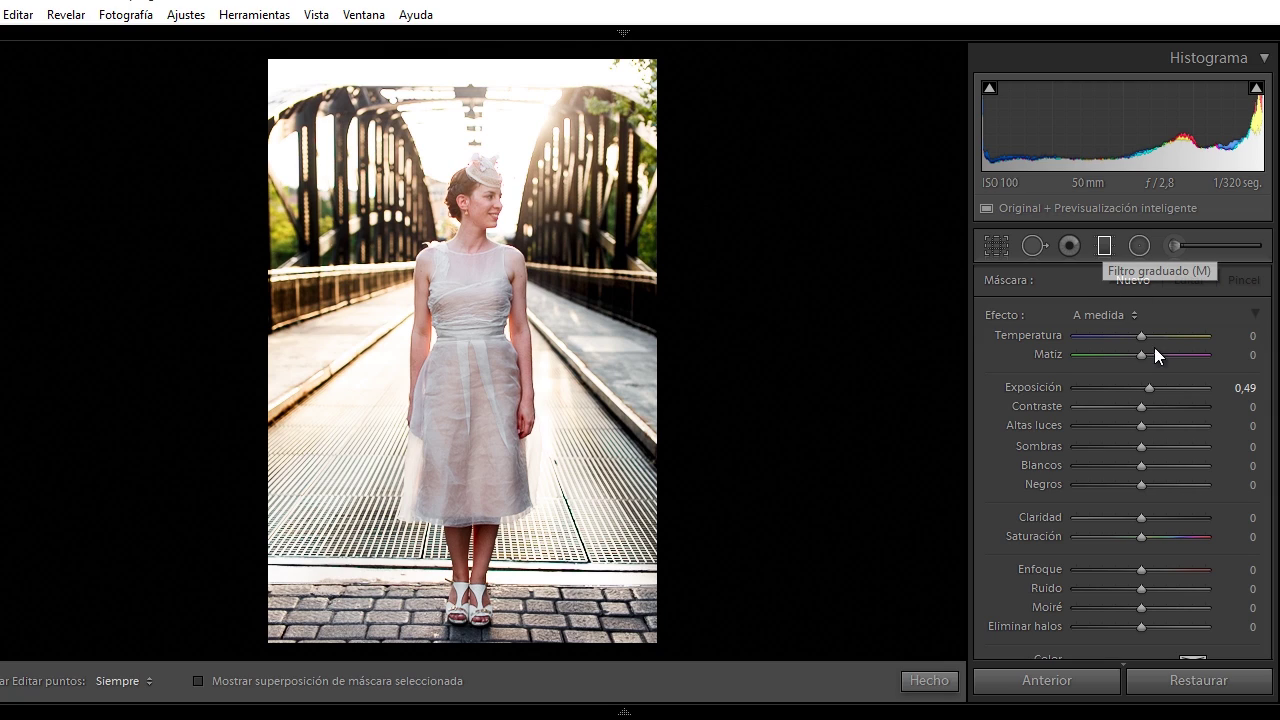
drag(1134, 390, 1130, 390)
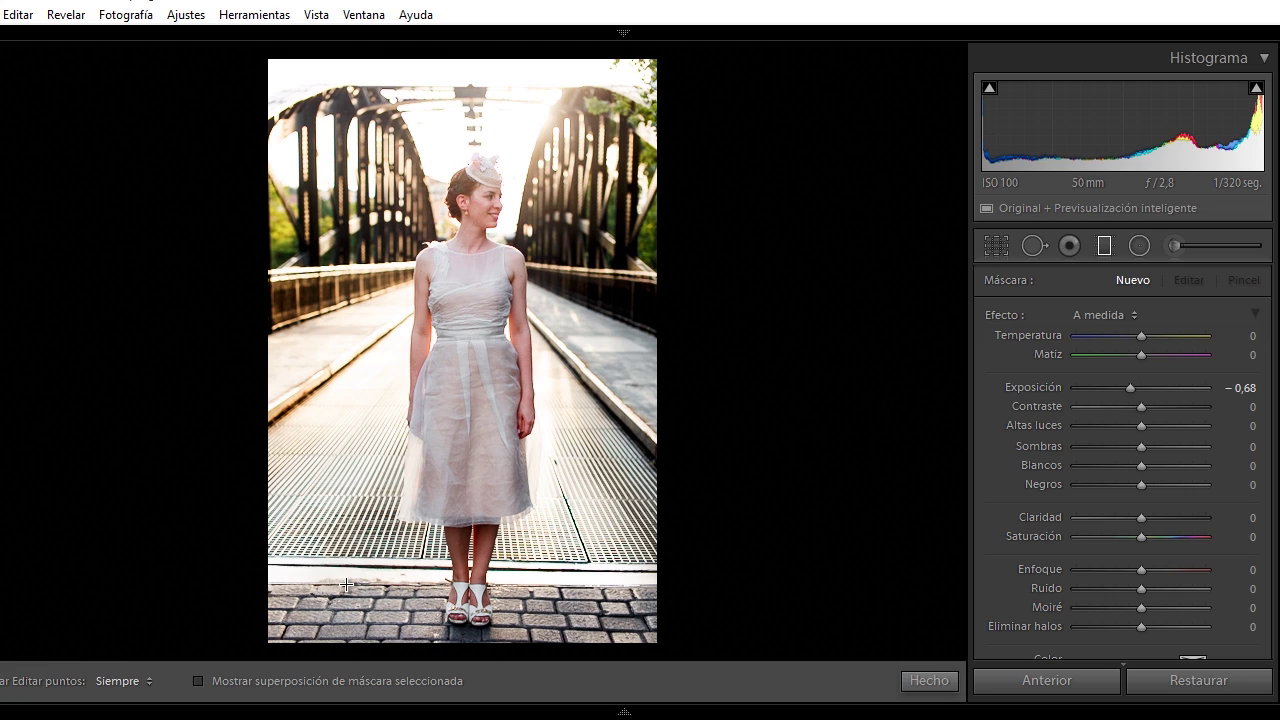
drag(273, 627, 431, 505)
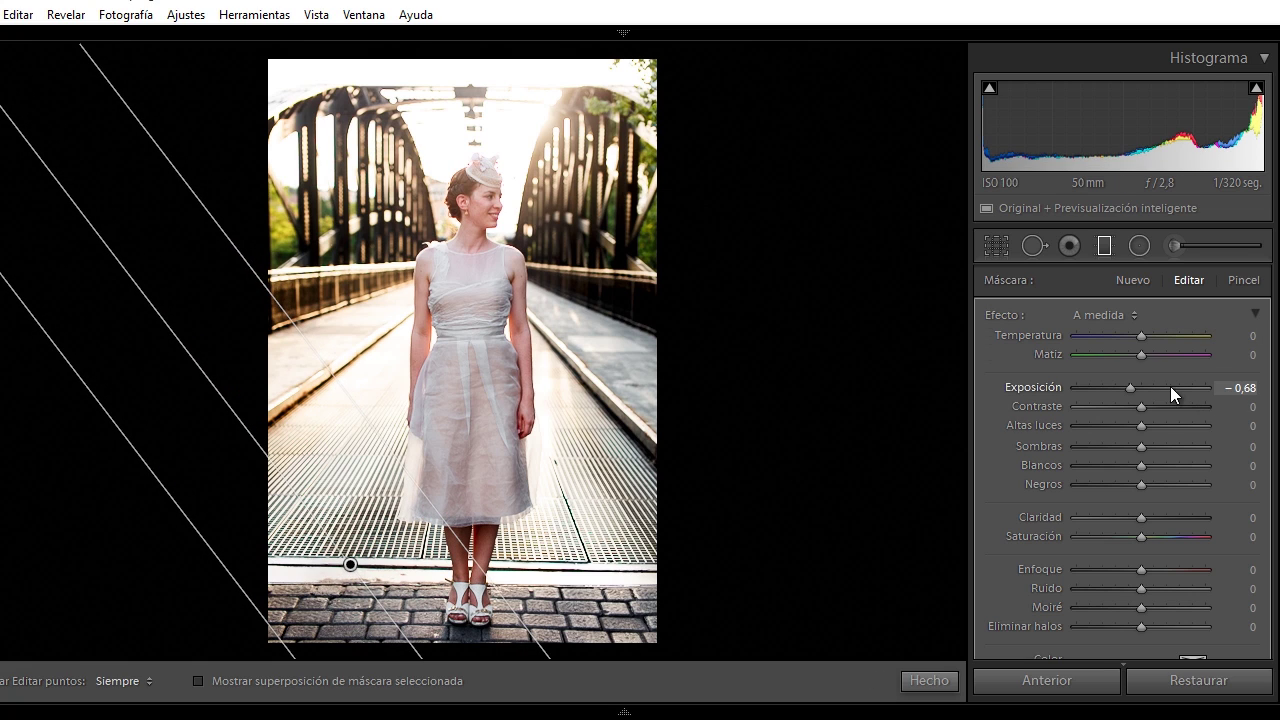
drag(1127, 388, 1122, 388)
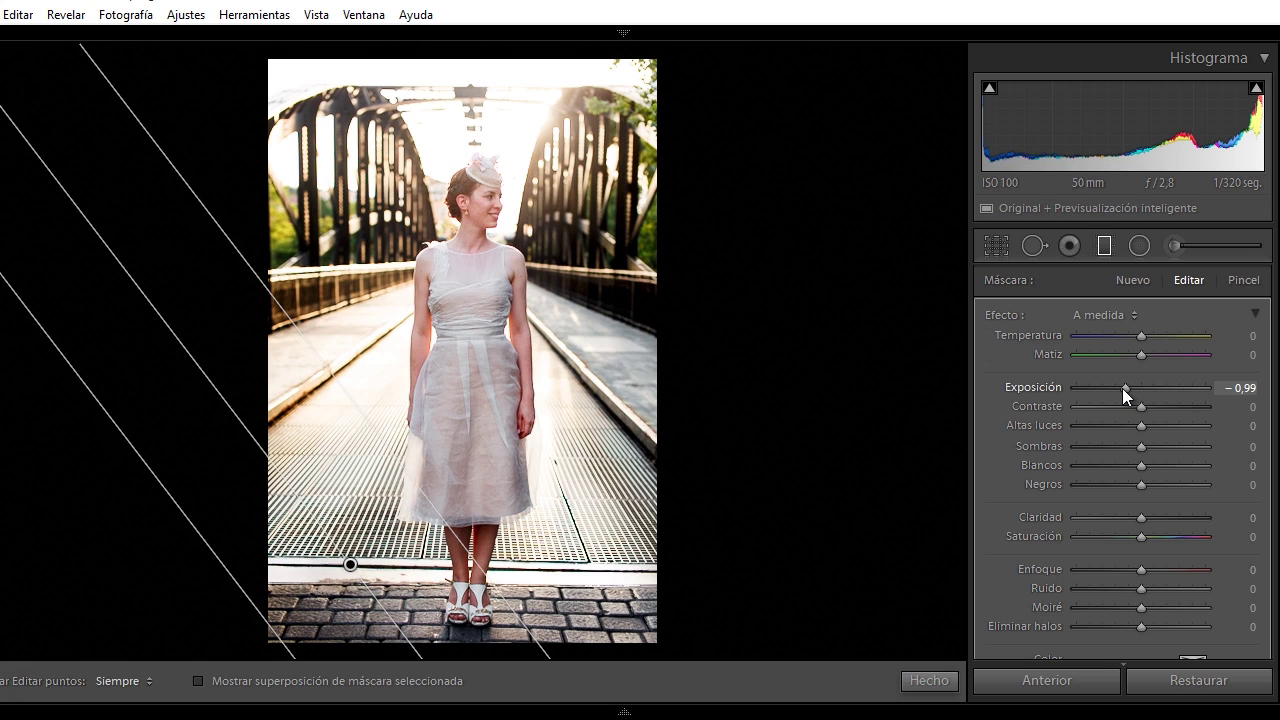
Draw more −0,99 graduated filters: angled ones on the walkway, vertical ones on both sides
drag(579, 617, 449, 413)
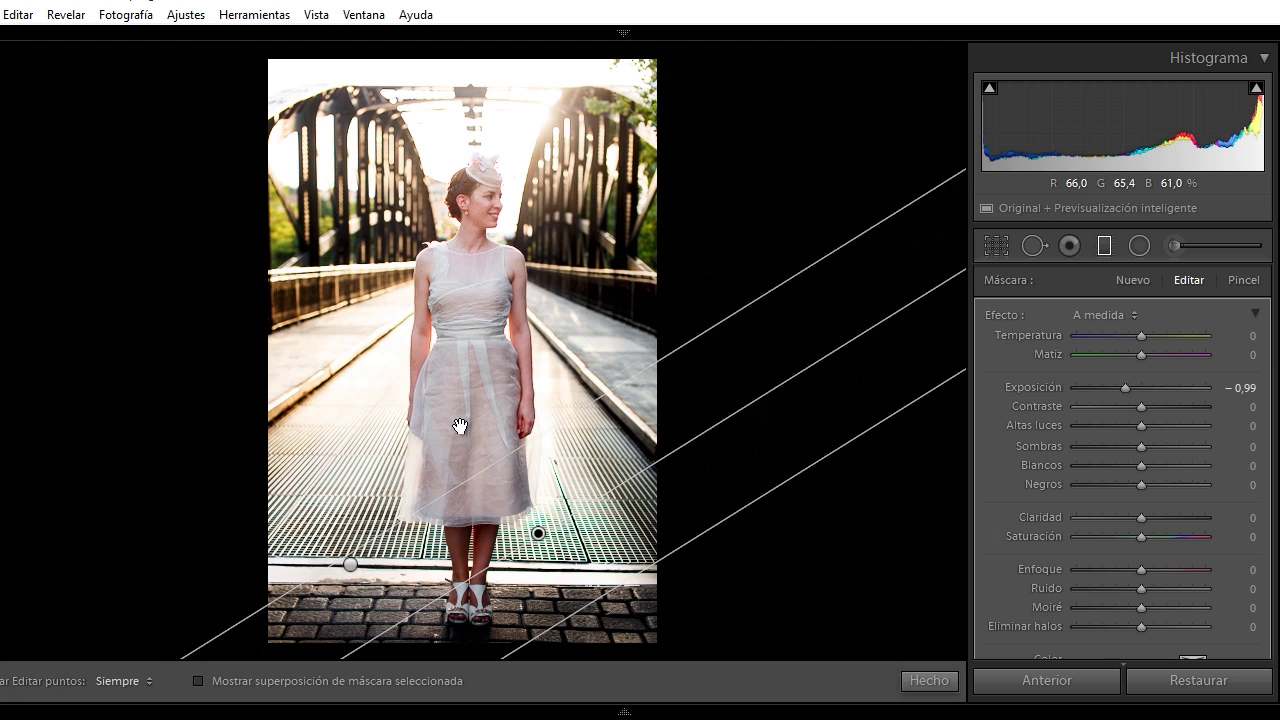
drag(514, 508, 570, 566)
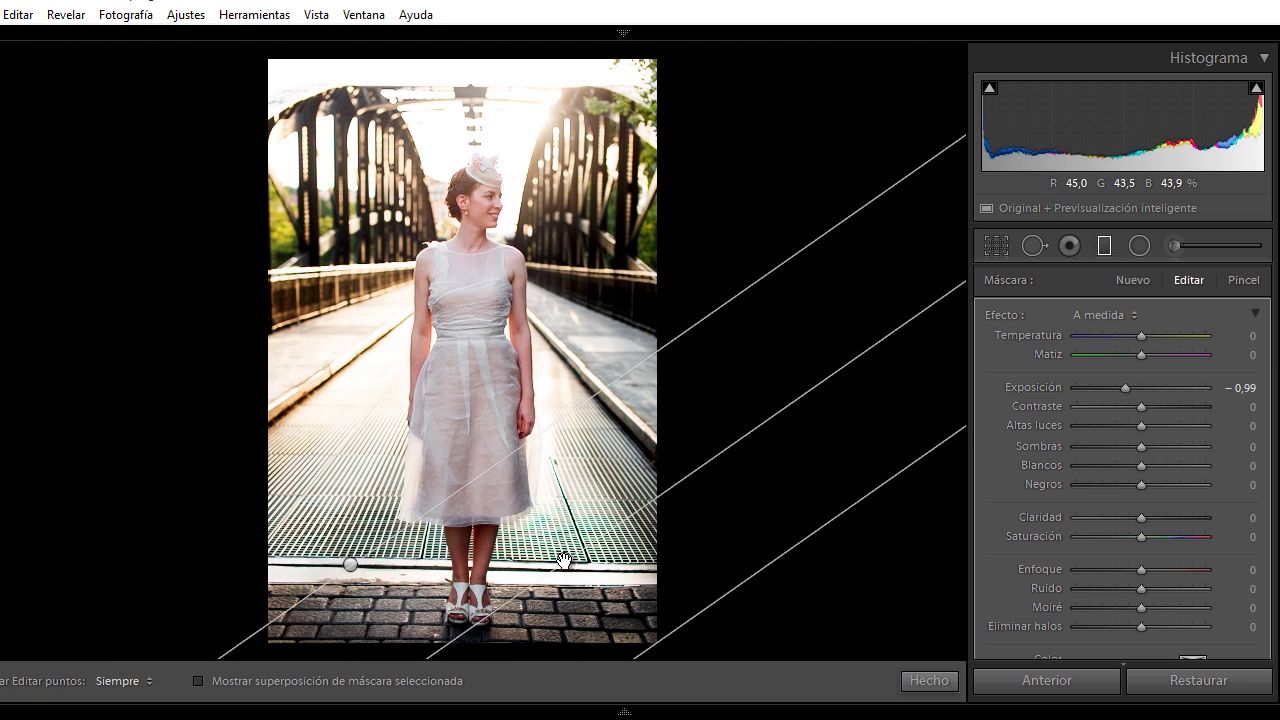
mouse_move(290, 562)
mouse_down()
mouse_move(380, 368)
mouse_move(326, 545)
mouse_up()
drag(319, 559, 298, 610)
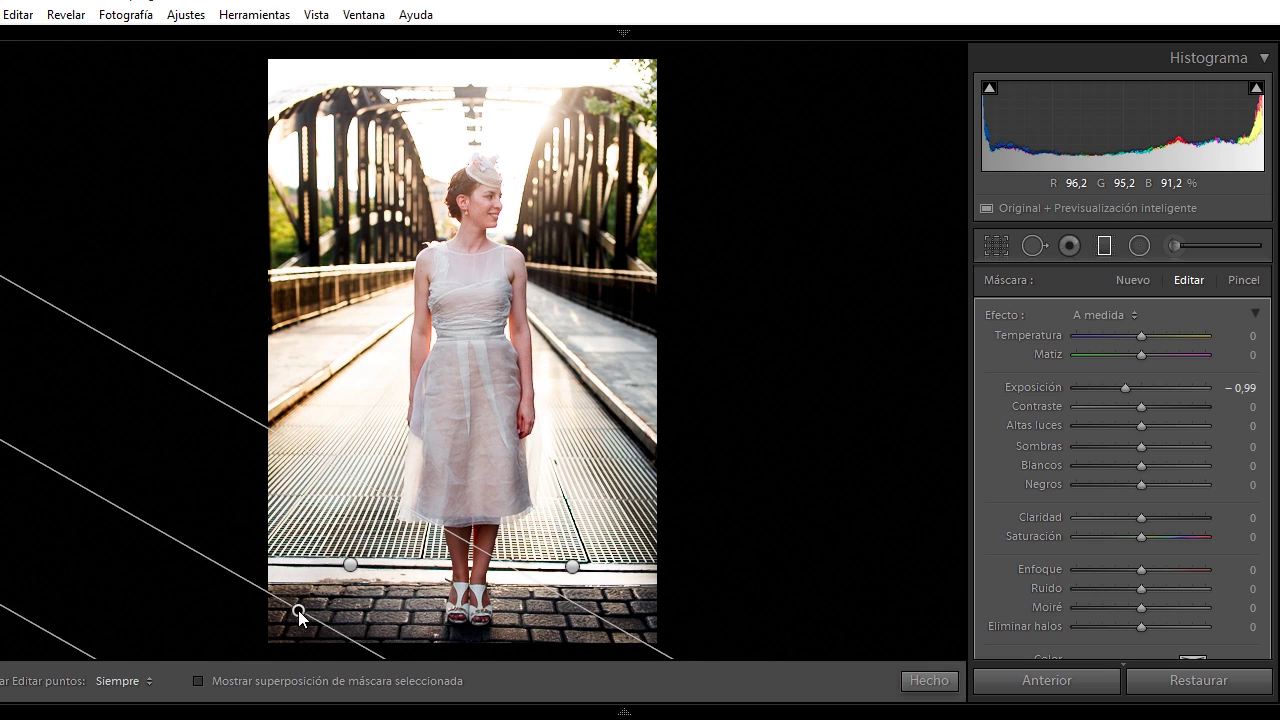
drag(437, 488, 470, 426)
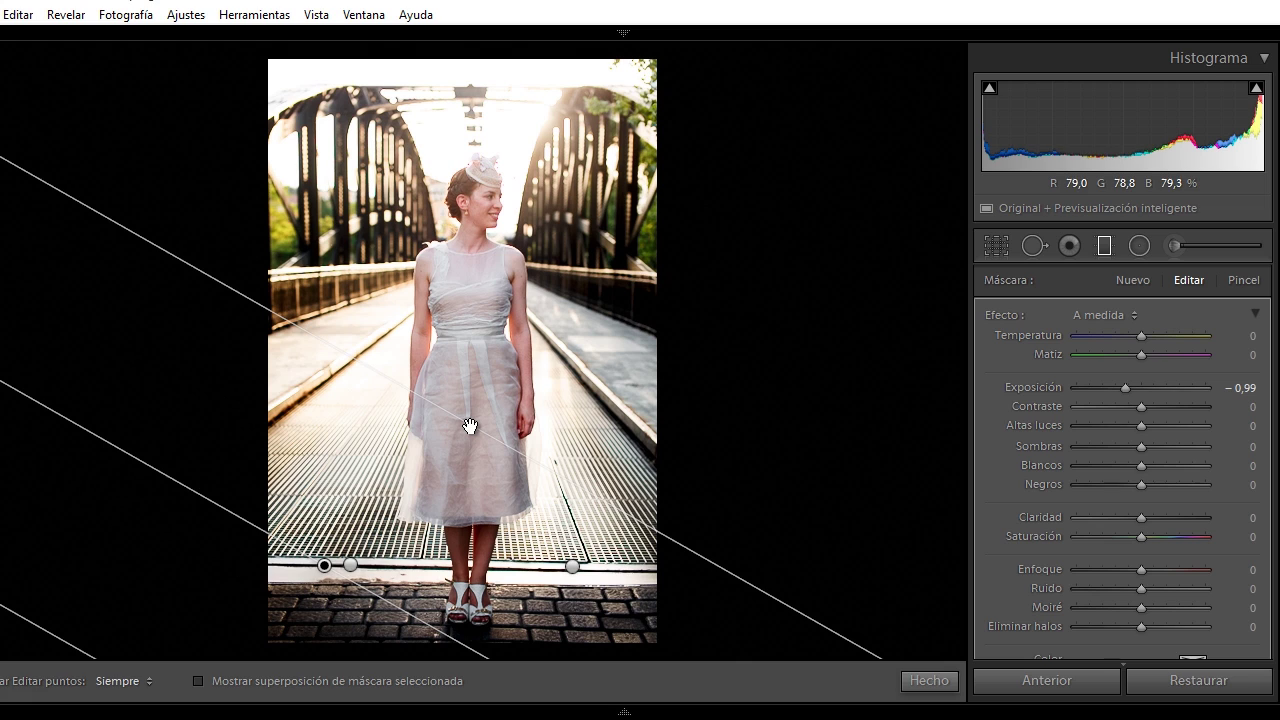
drag(240, 371, 295, 371)
drag(378, 370, 476, 378)
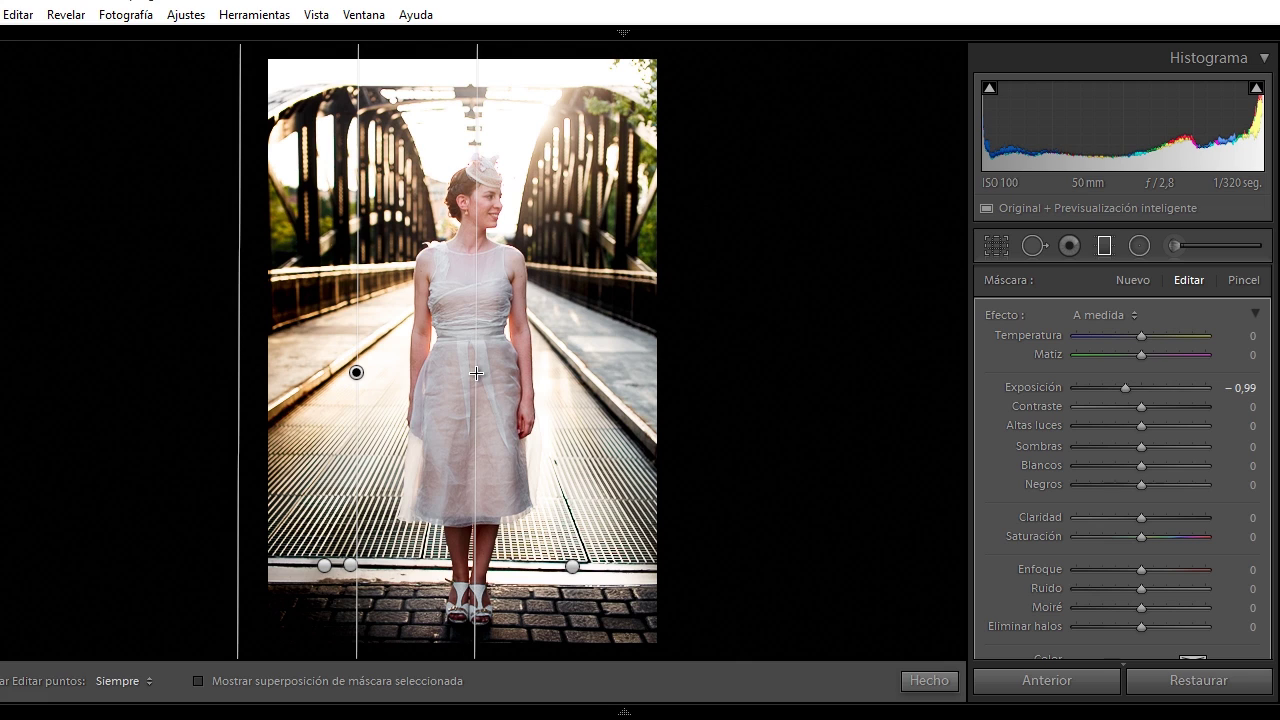
mouse_move(620, 373)
mouse_down()
mouse_move(527, 384)
mouse_move(471, 371)
mouse_move(475, 332)
mouse_move(513, 378)
mouse_up()
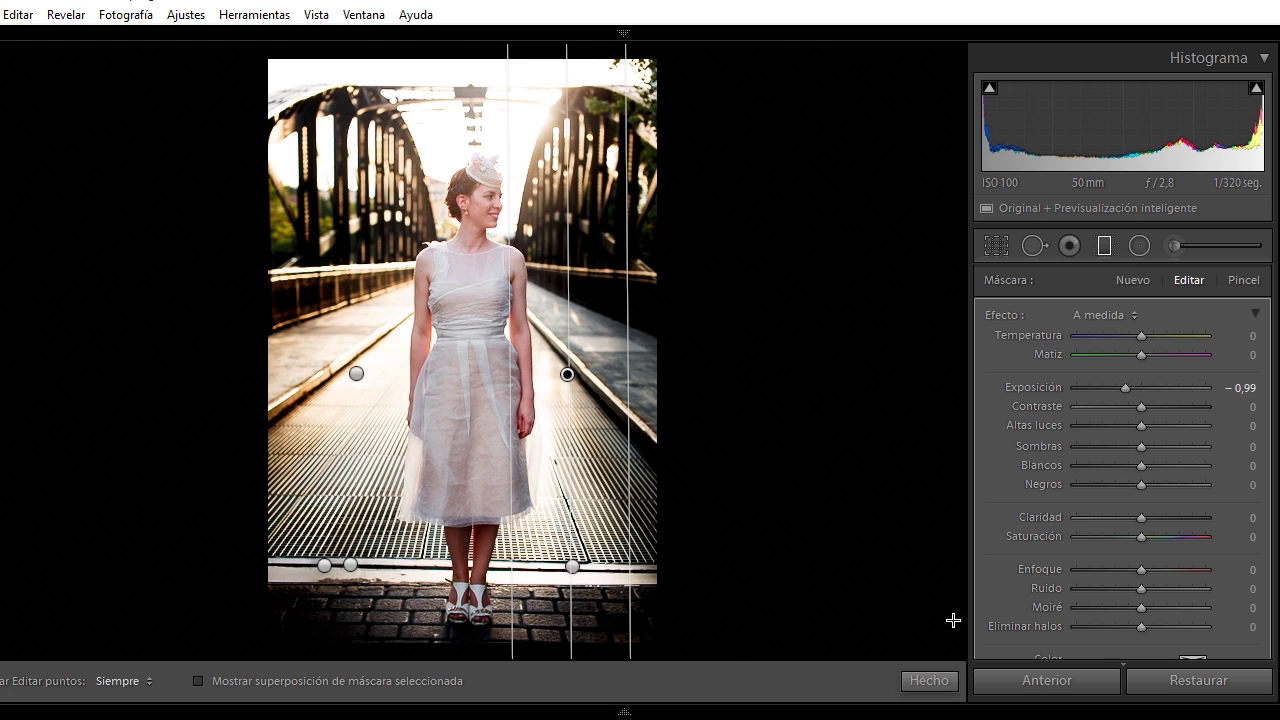
Close the graduated filters, set Blacks to −75 and Shadows to +14
click(932, 682)
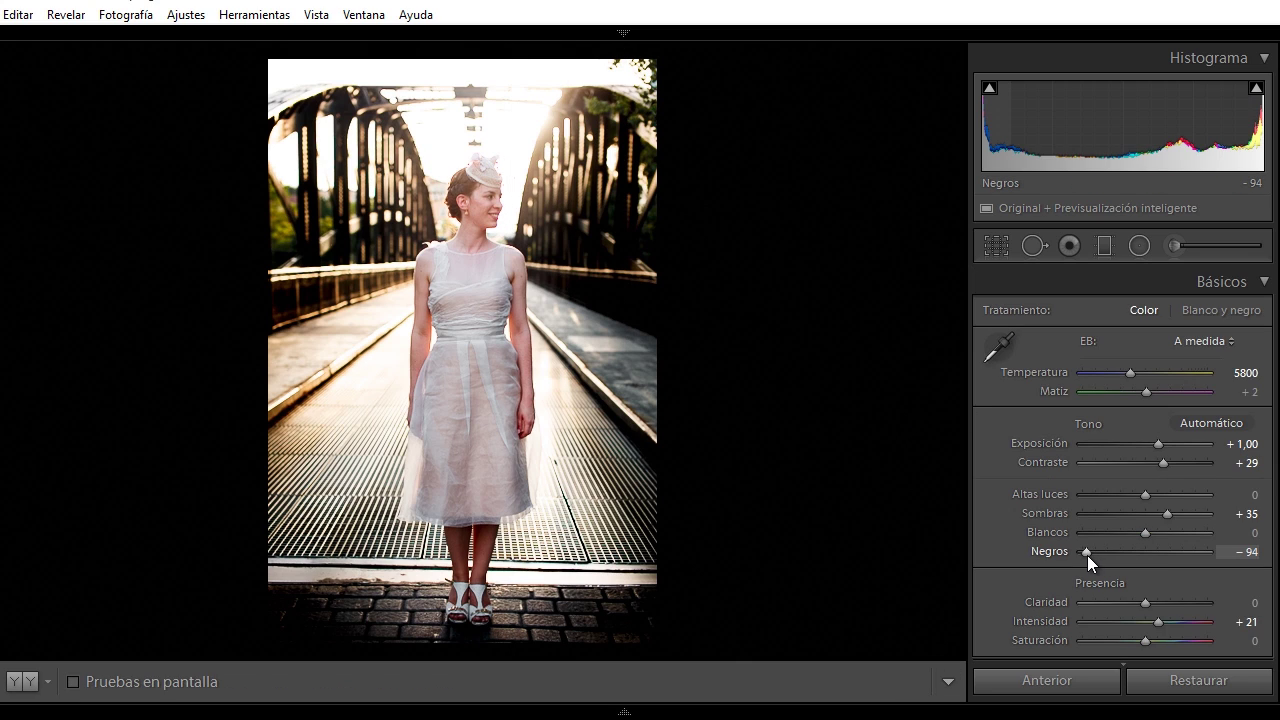
drag(1088, 555, 1099, 555)
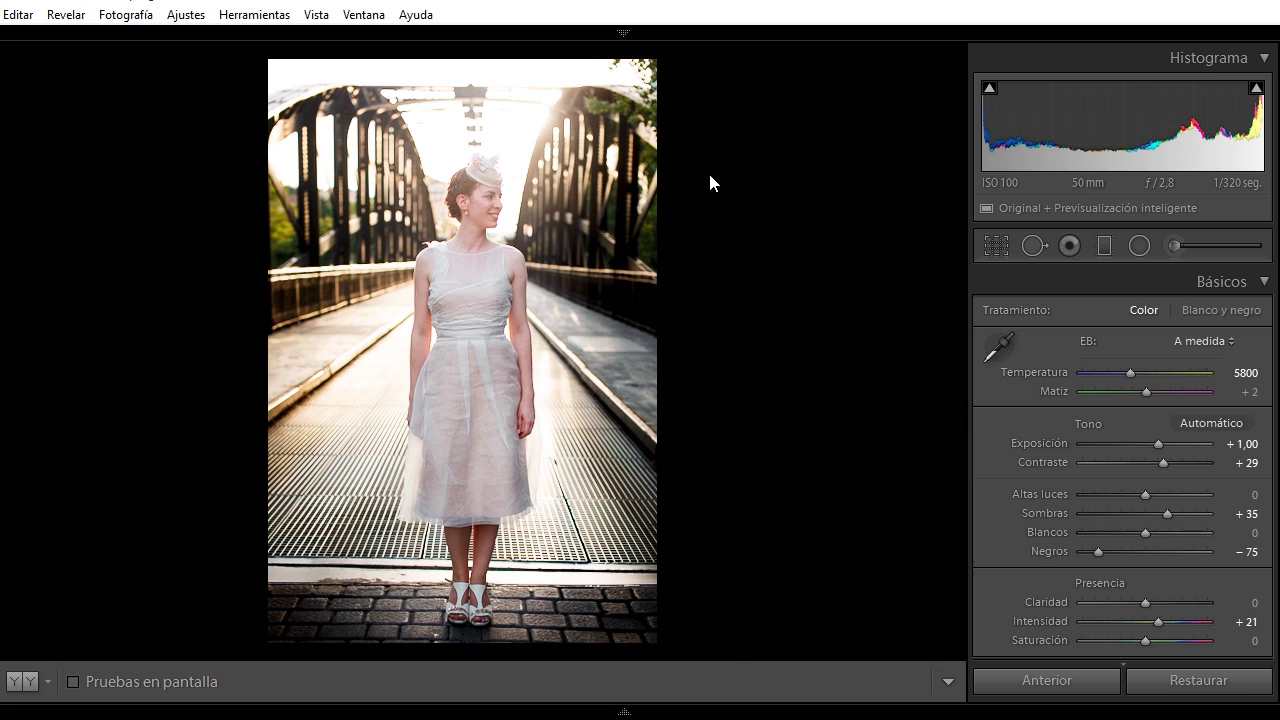
double_click(1164, 515)
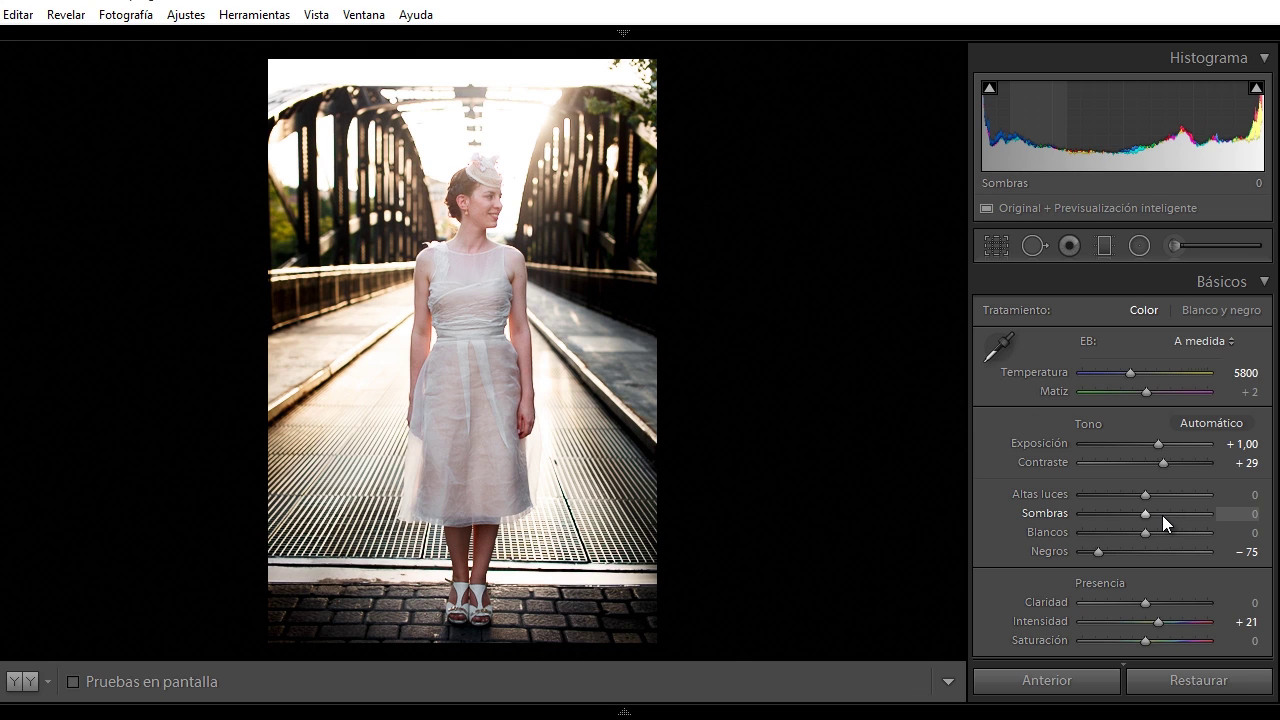
mouse_move(1143, 515)
mouse_down()
mouse_move(1192, 516)
mouse_move(1147, 517)
mouse_move(1159, 510)
mouse_up()
Draw a graduated filter over the sun flare with temperature warmed to 20
click(1102, 247)
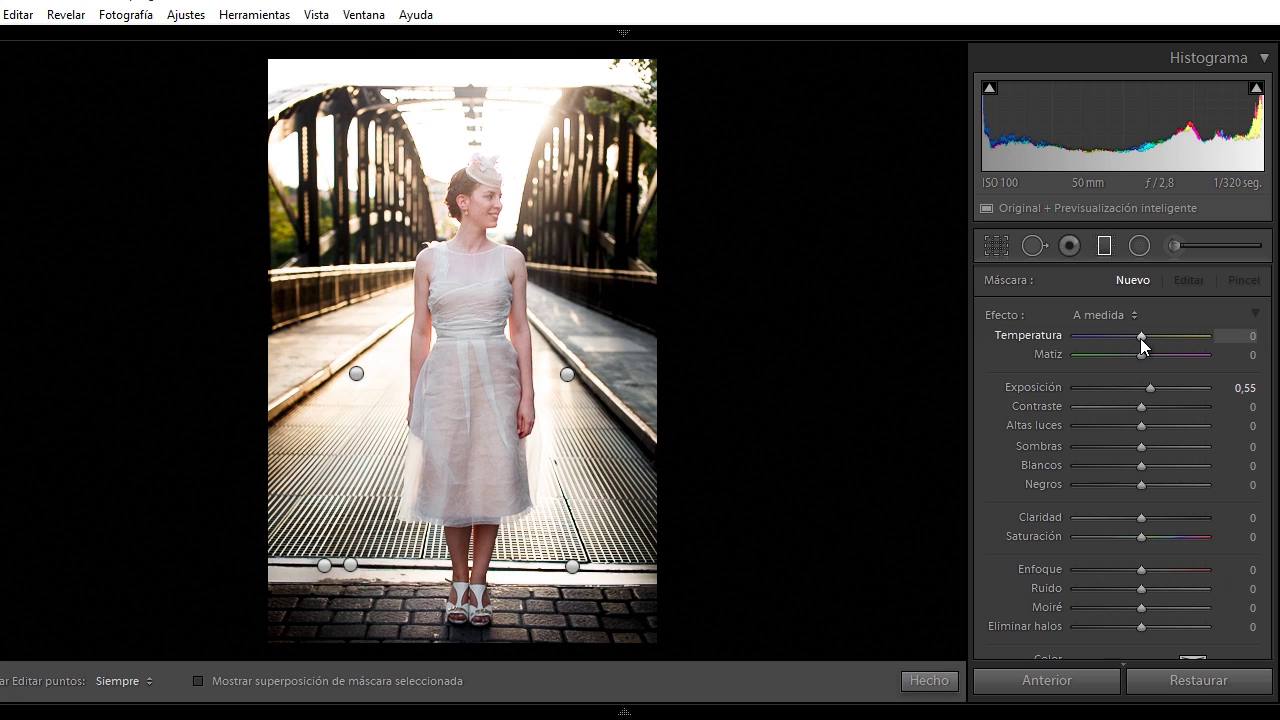
drag(1141, 337, 1149, 339)
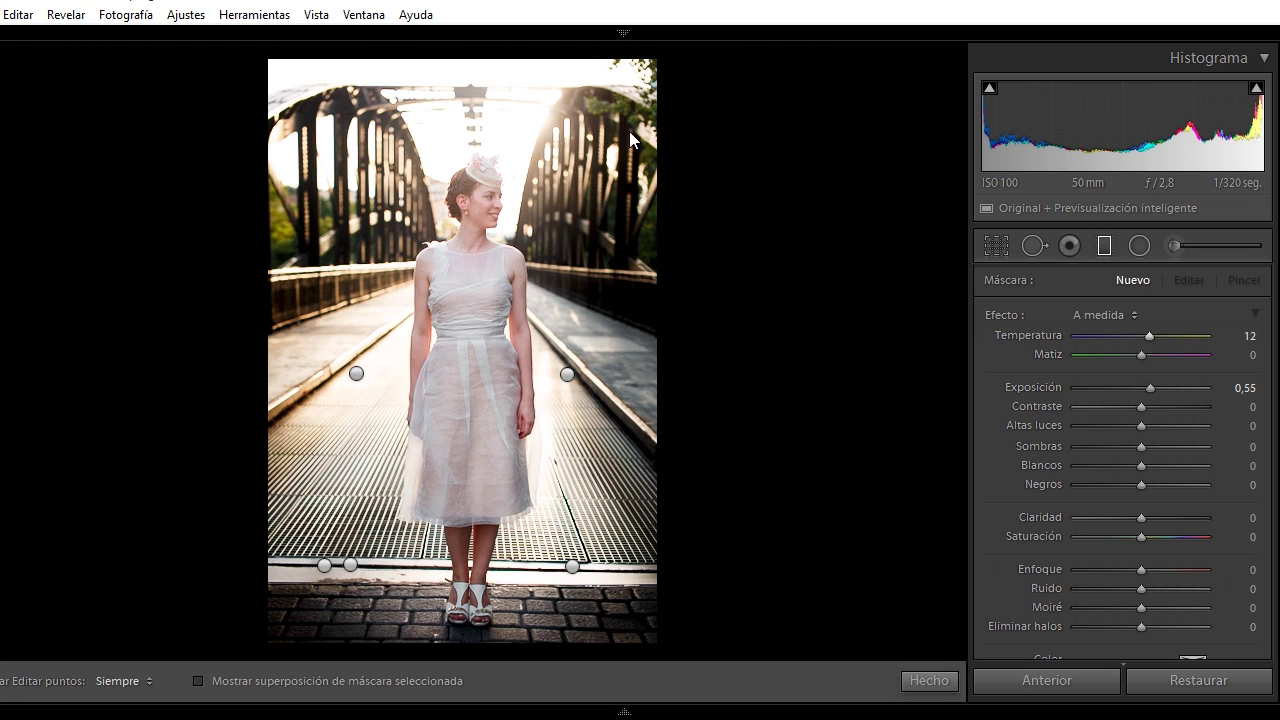
drag(620, 87, 462, 378)
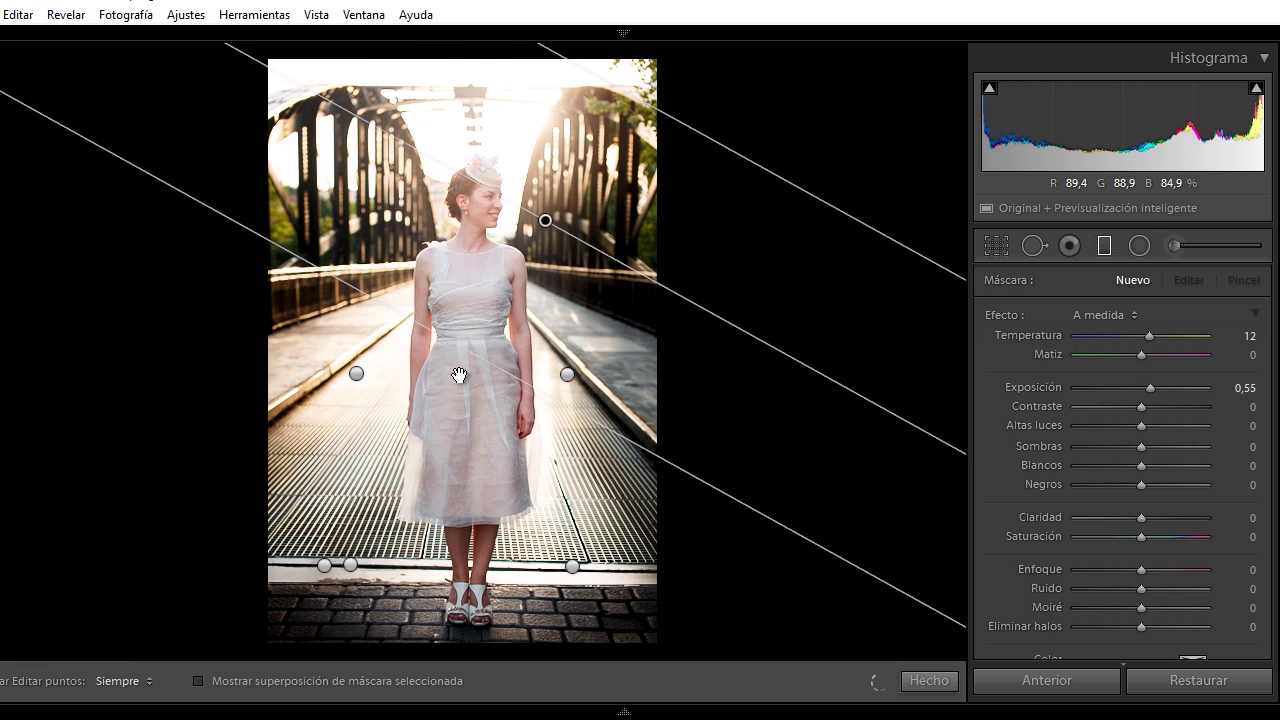
drag(1149, 336, 1159, 336)
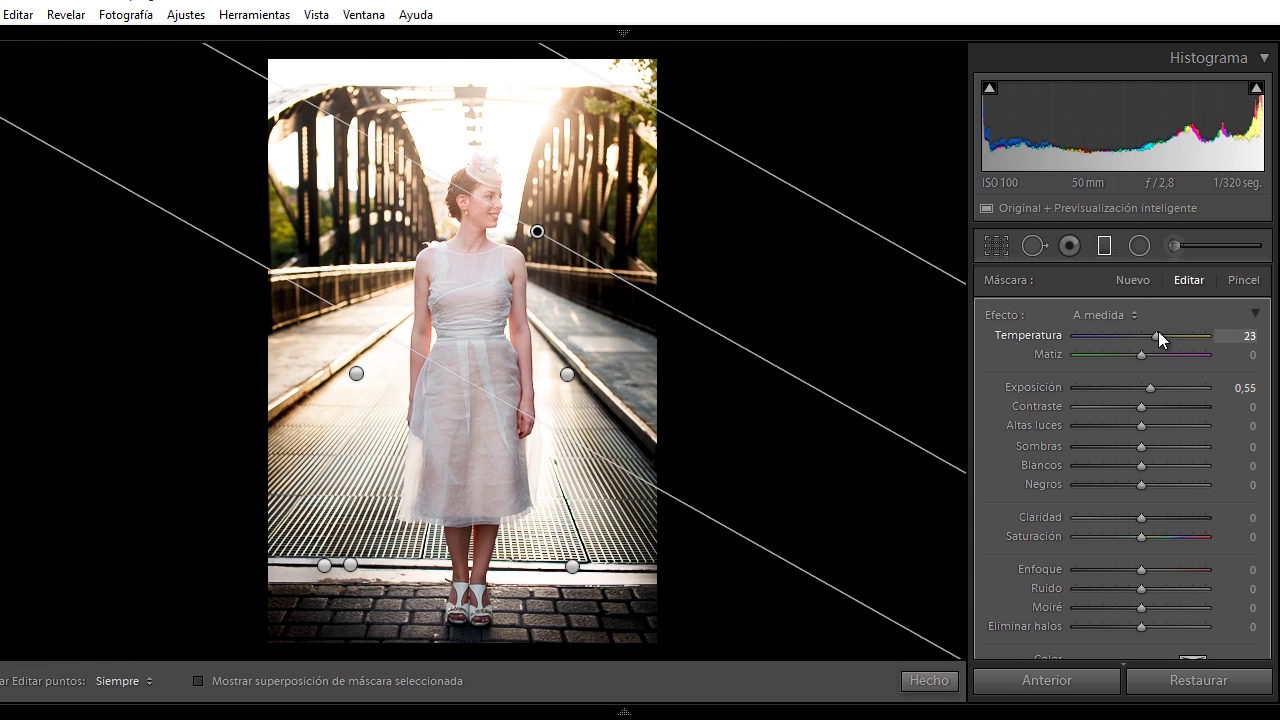
drag(1158, 336, 1156, 336)
drag(1151, 389, 1149, 389)
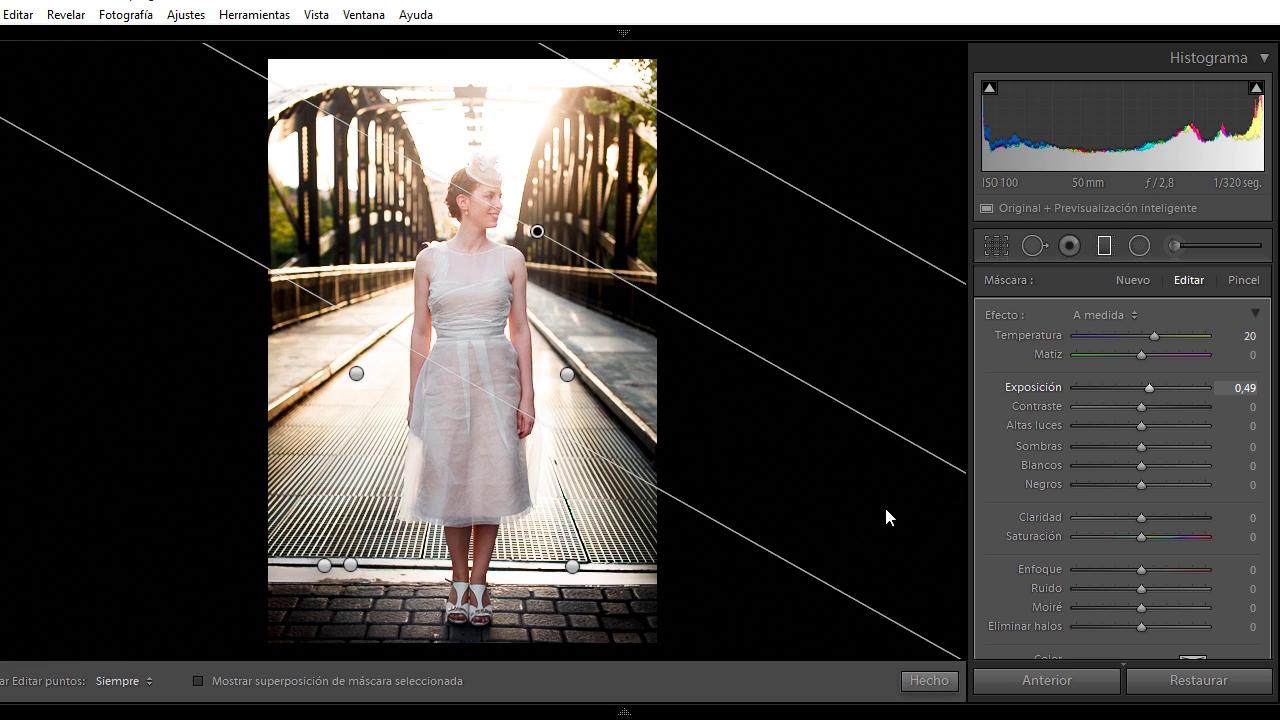
Move and rotate the lower-left graduated filter and set its exposure to −0,55
click(323, 566)
mouse_move(323, 566)
mouse_down()
mouse_move(277, 627)
mouse_move(297, 556)
mouse_up()
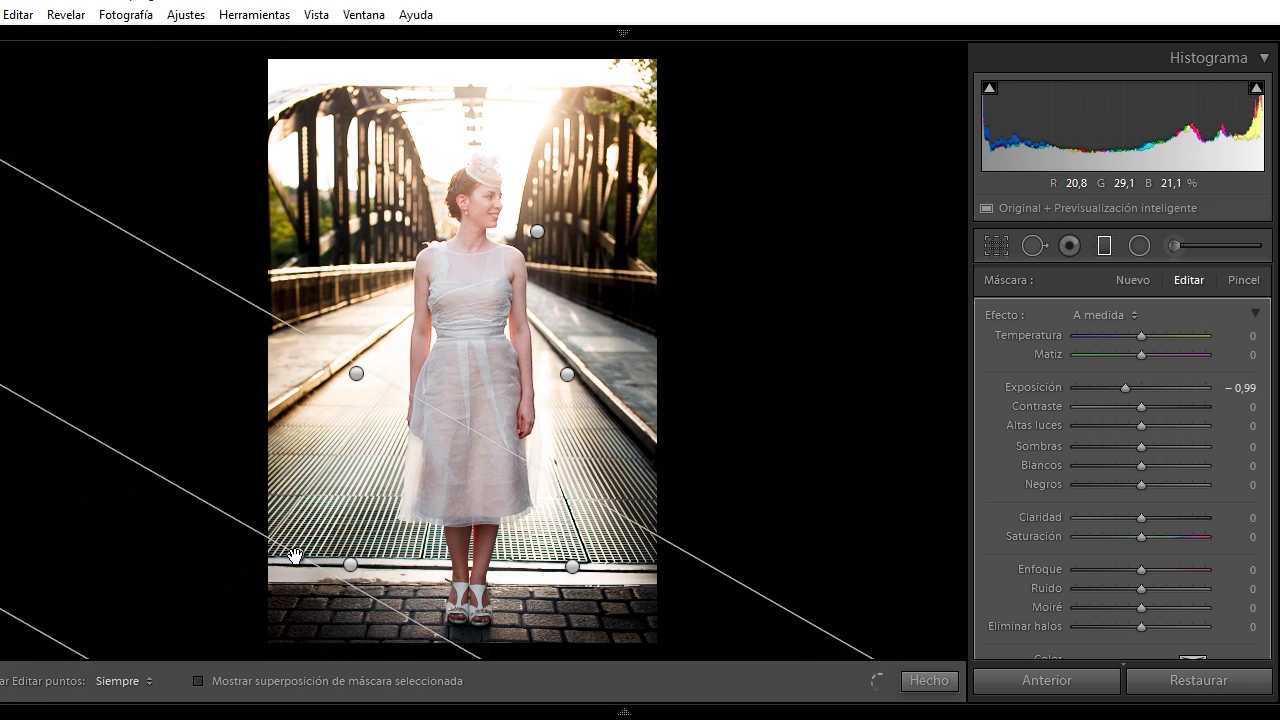
click(348, 566)
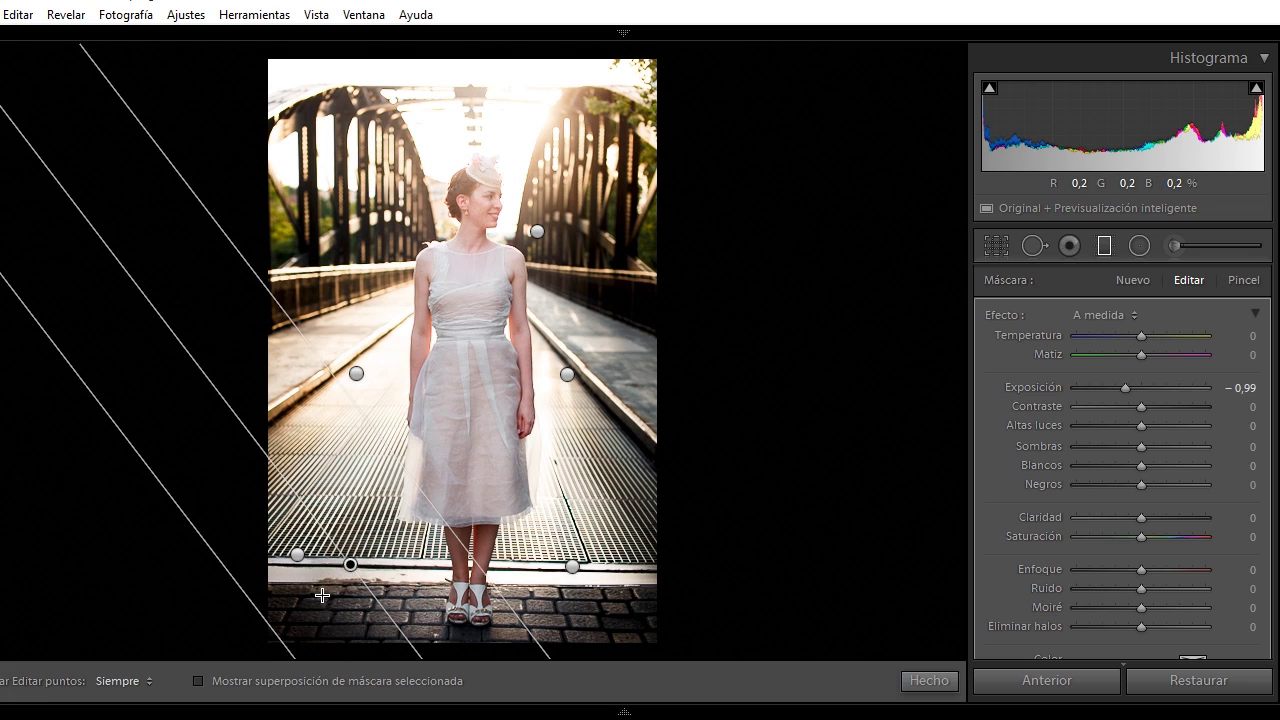
mouse_move(350, 565)
mouse_down()
mouse_move(295, 607)
mouse_move(288, 598)
mouse_up()
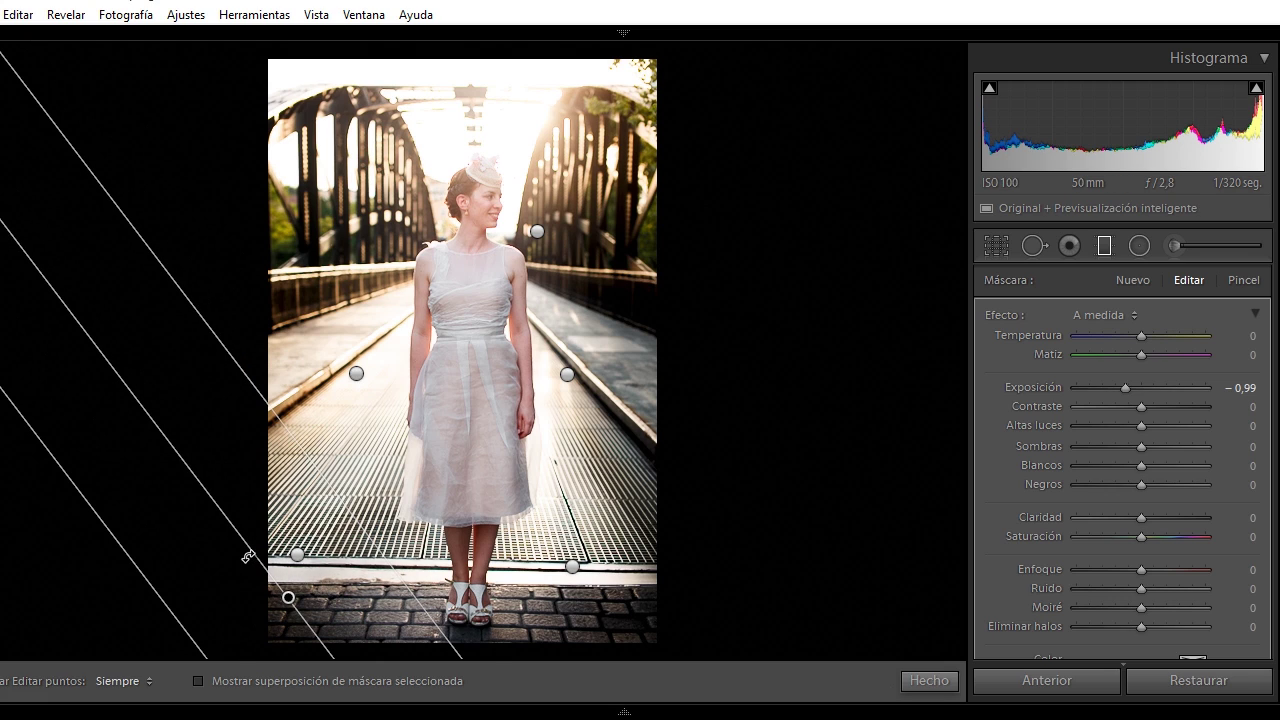
drag(248, 556, 234, 577)
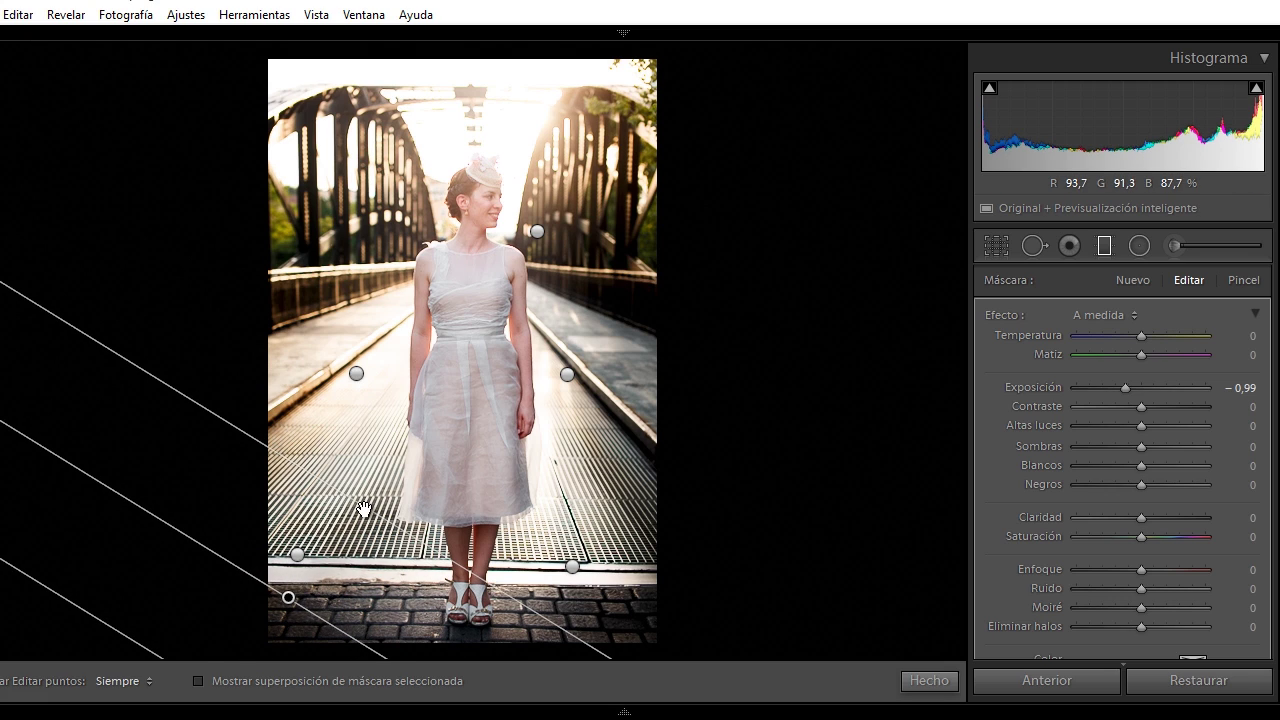
drag(363, 508, 371, 495)
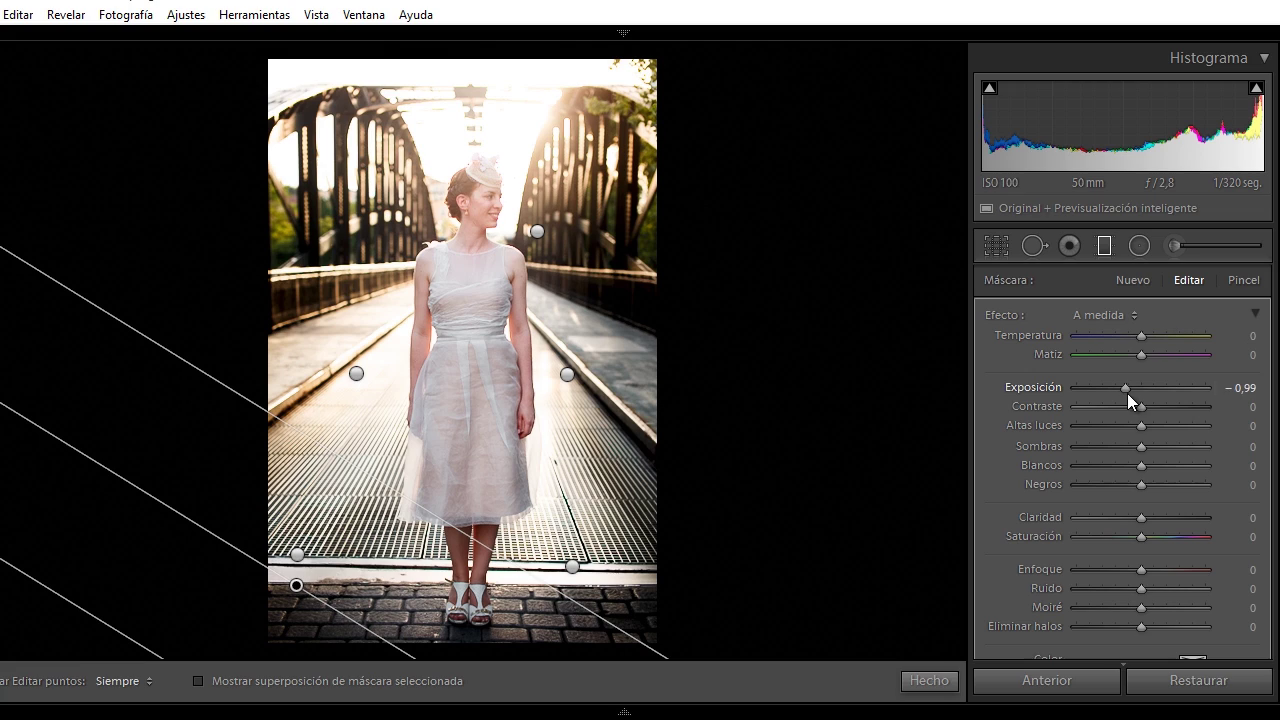
drag(1127, 393, 1134, 391)
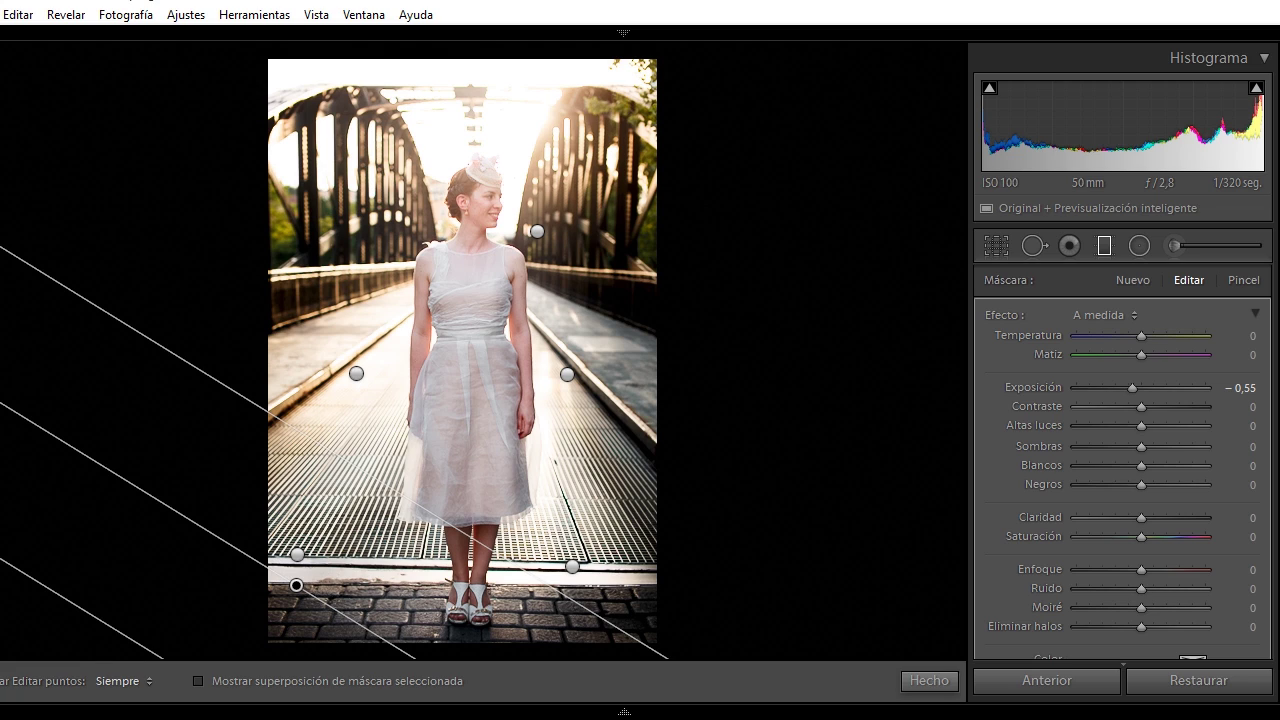
Close the filters and set blacks −65, contrast +54 and exposure +0,80
click(929, 680)
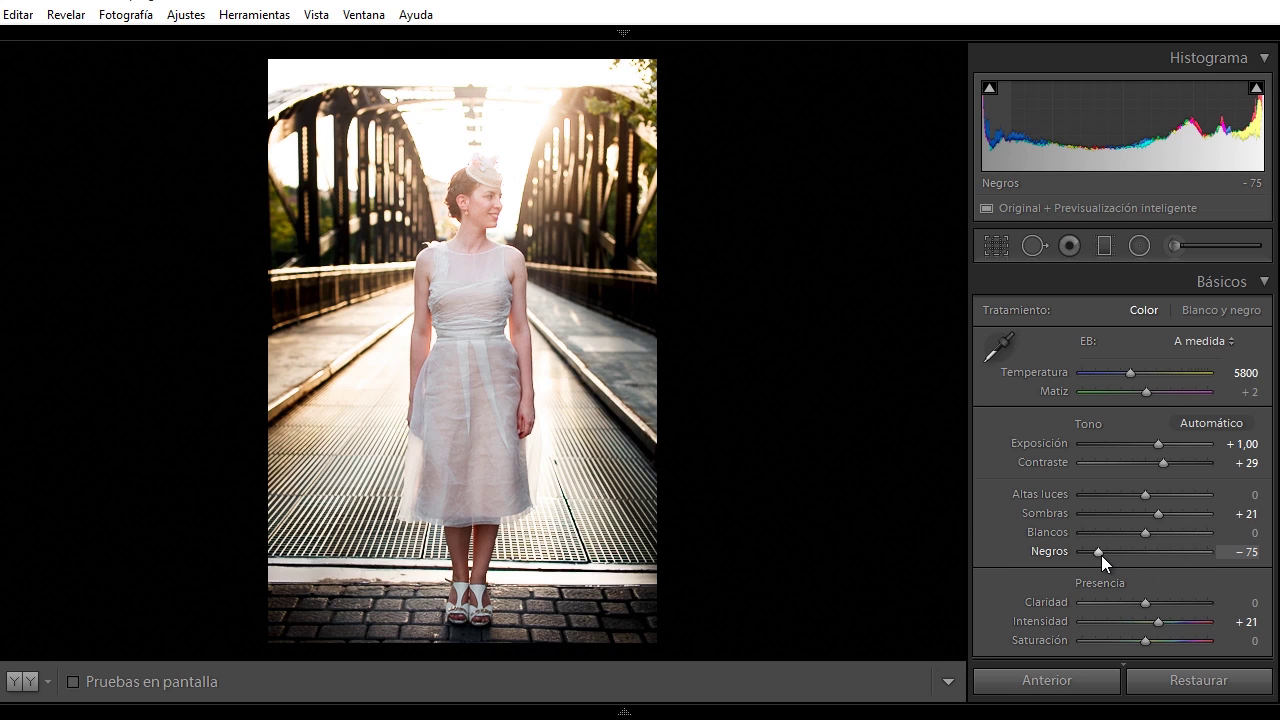
key(Up)
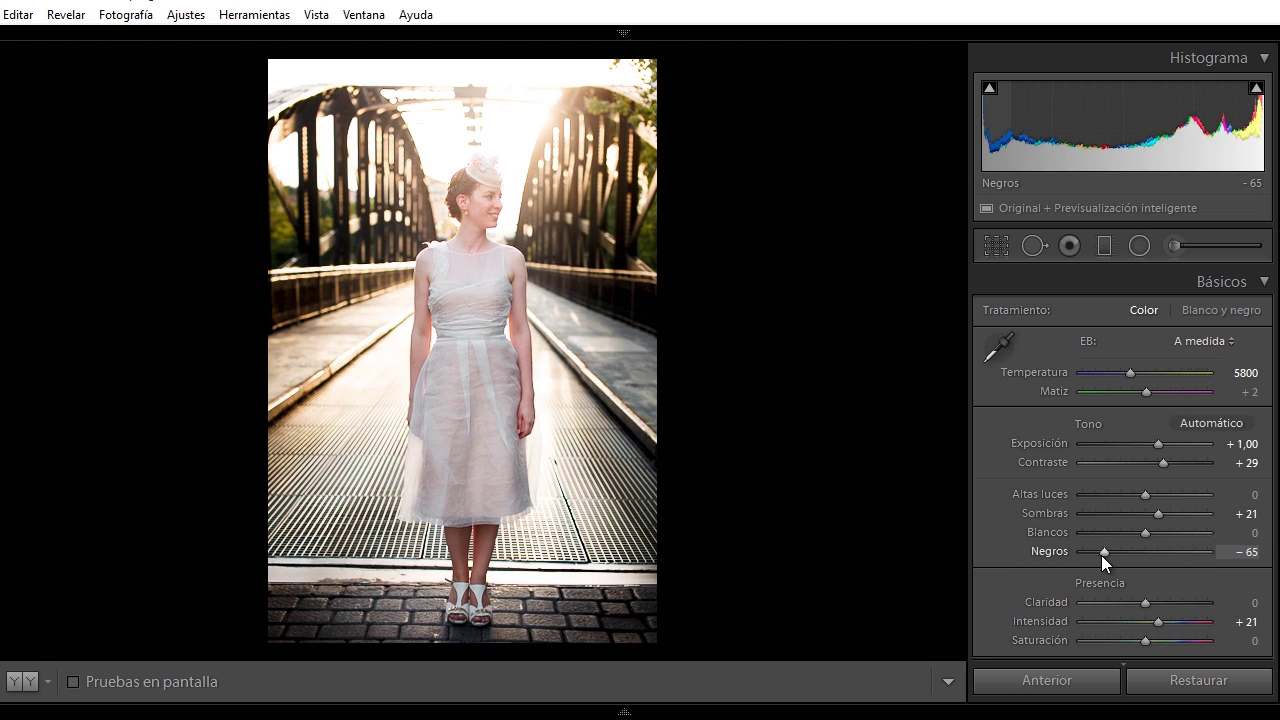
key(Up)
key(Up)
key(Up)
key(Up)
key(Up)
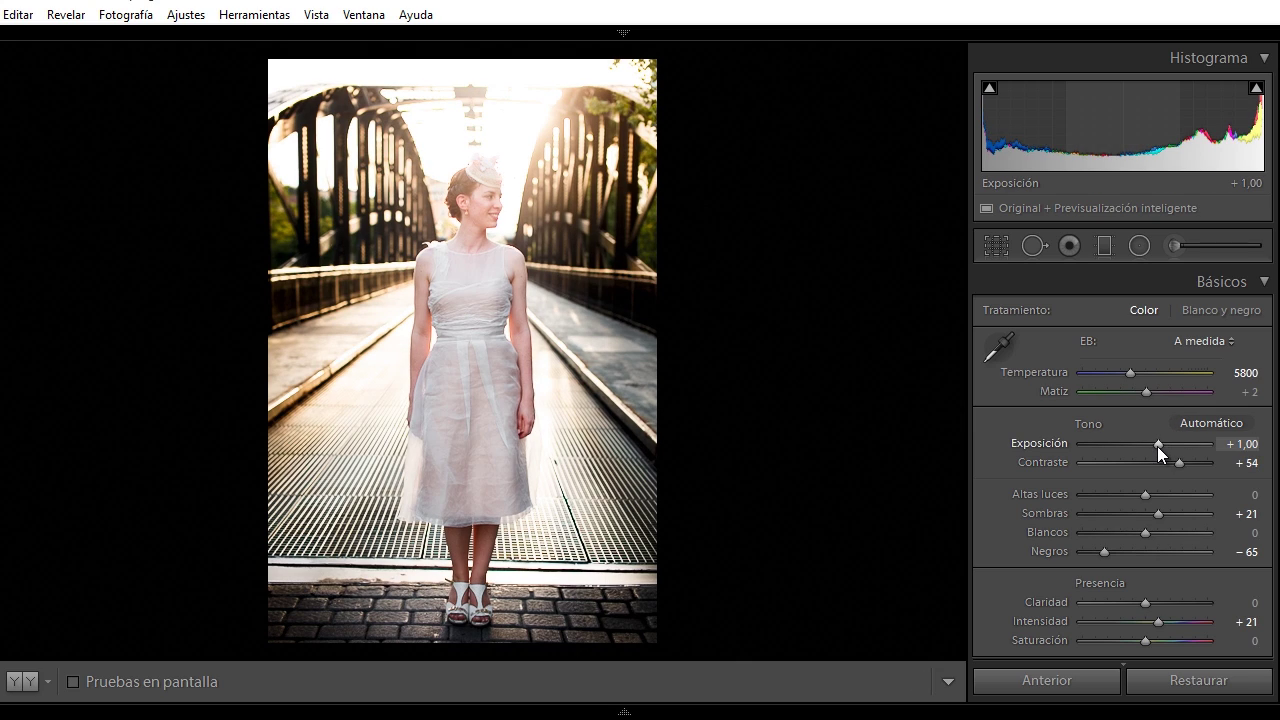
key(Down)
key(Down)
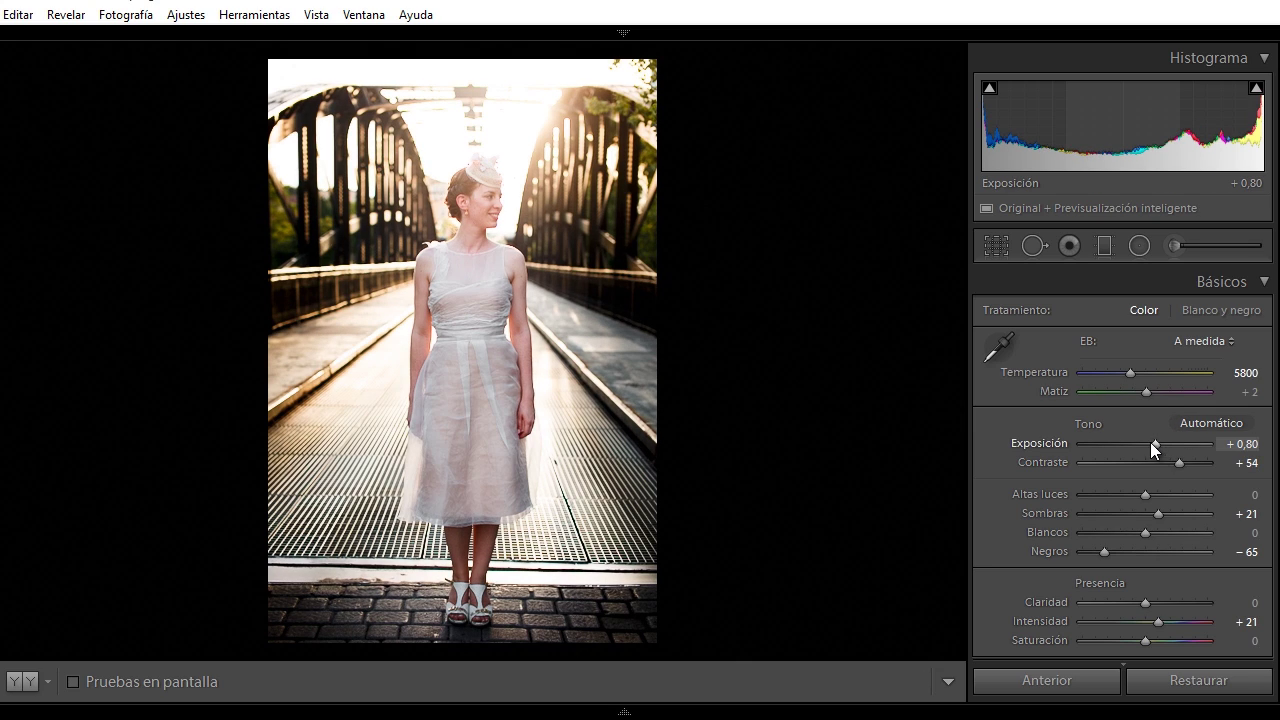
Show Before/After, check the face at 1:1, zoom back to fit and hide the side panel
click(22, 681)
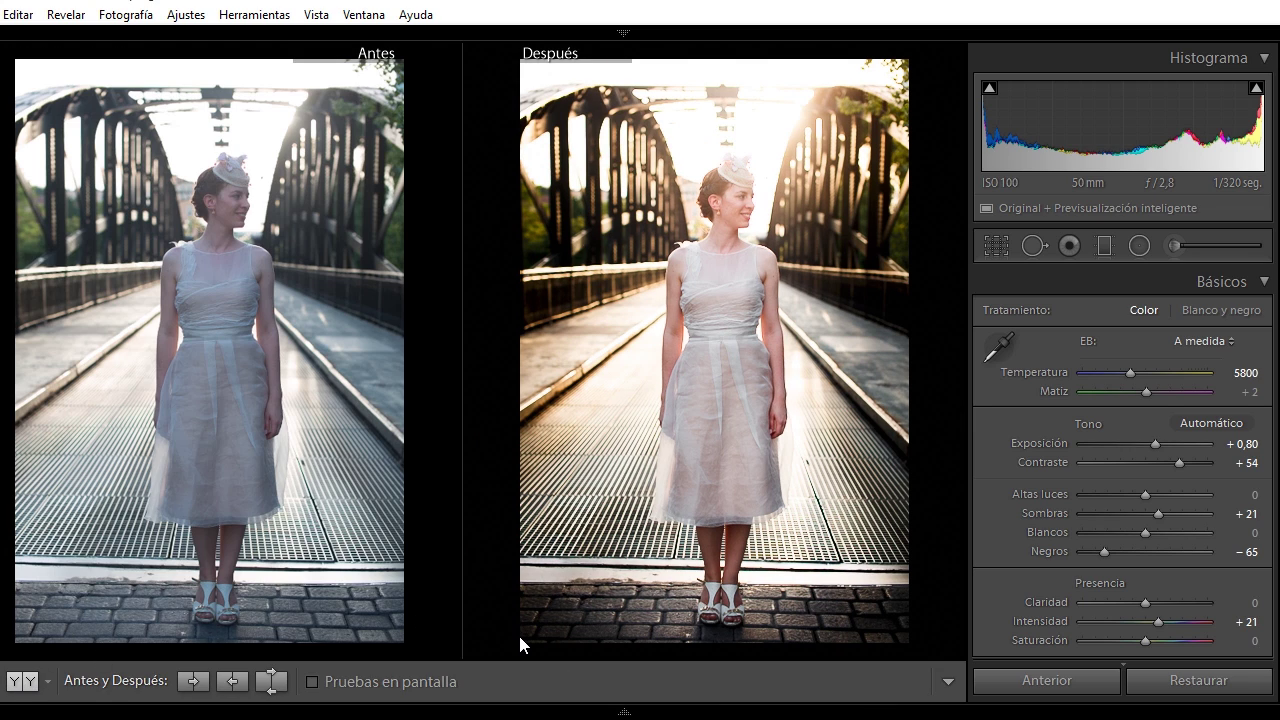
click(241, 192)
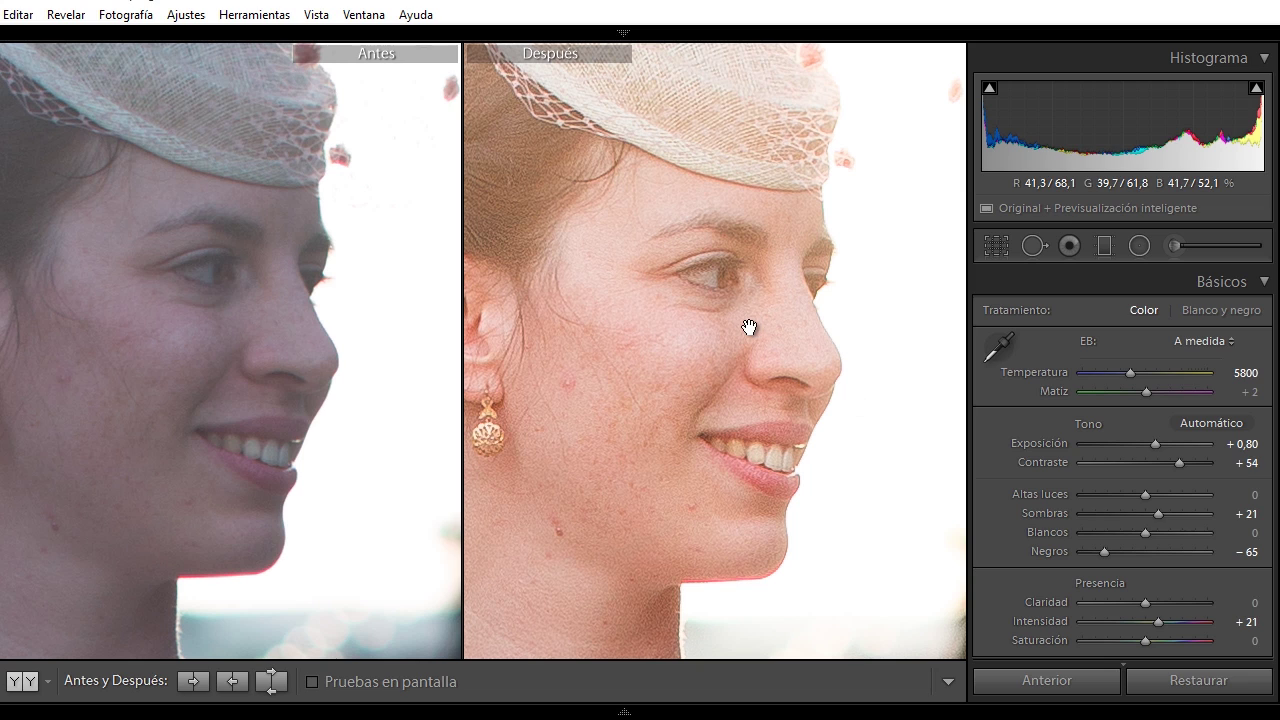
click(683, 323)
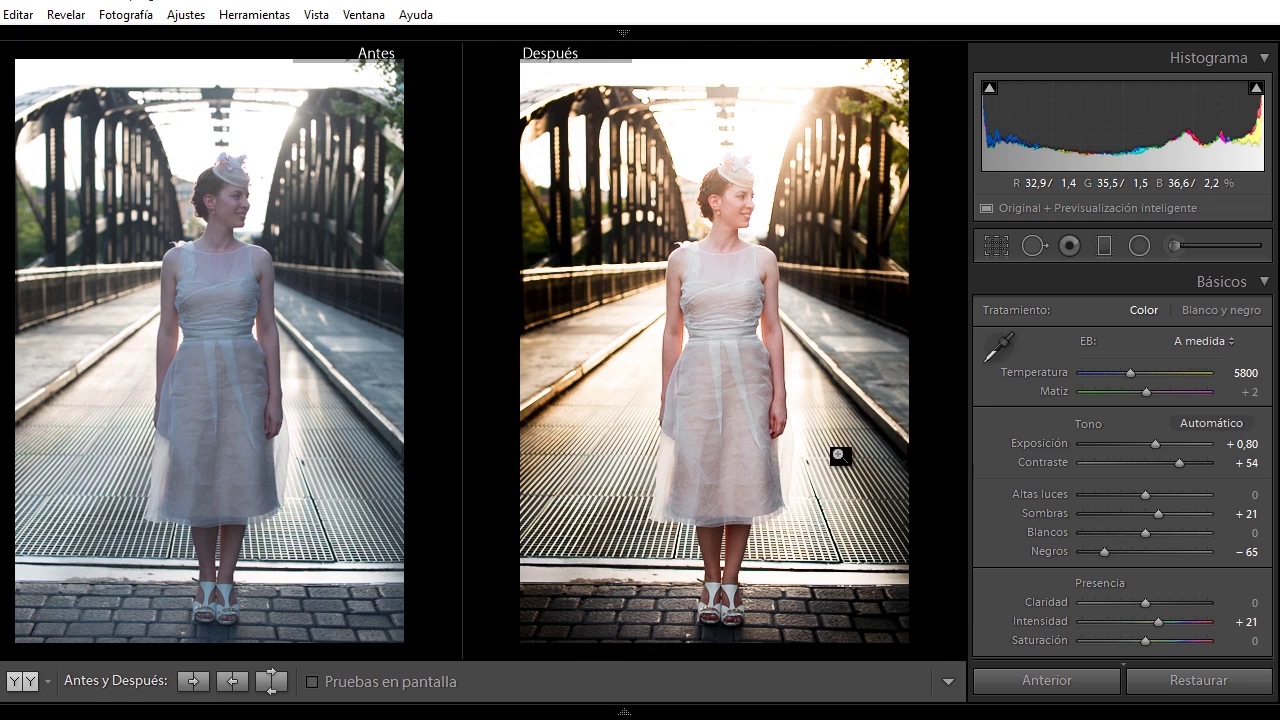
key(Tab)
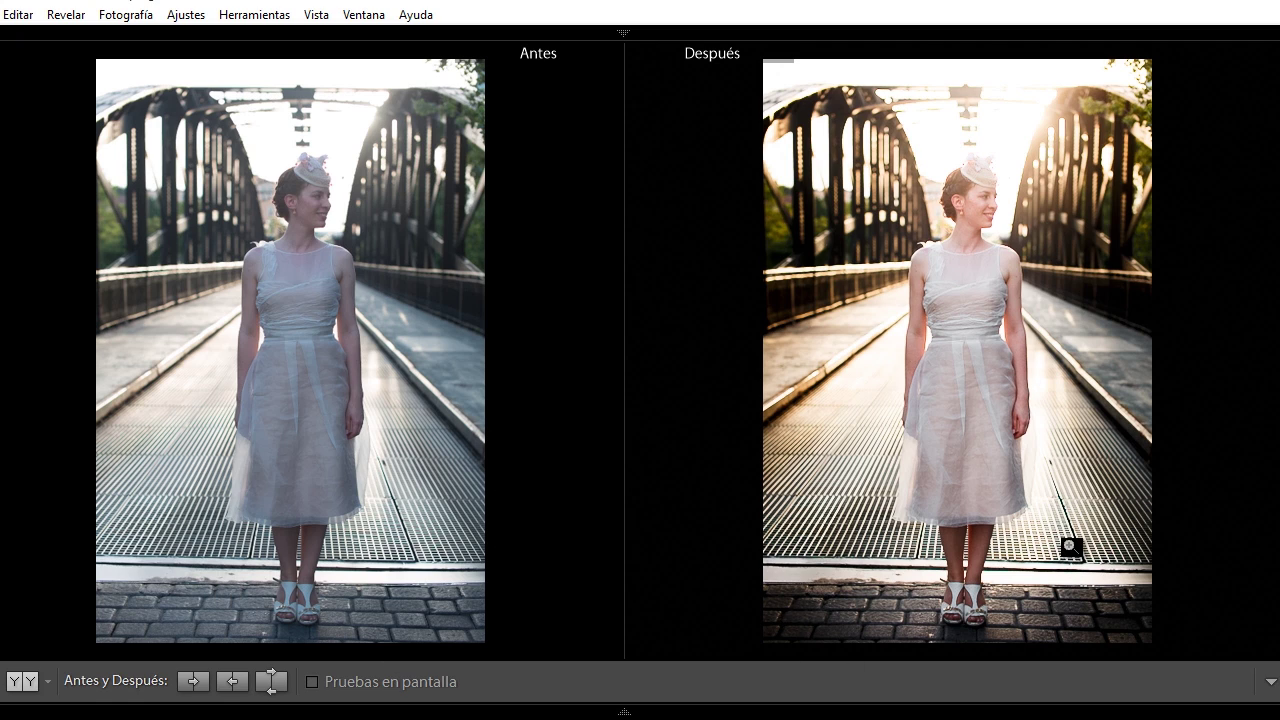
Zoom into the bridge grating and sample its green fringe with the Defringe eyedropper
click(1088, 532)
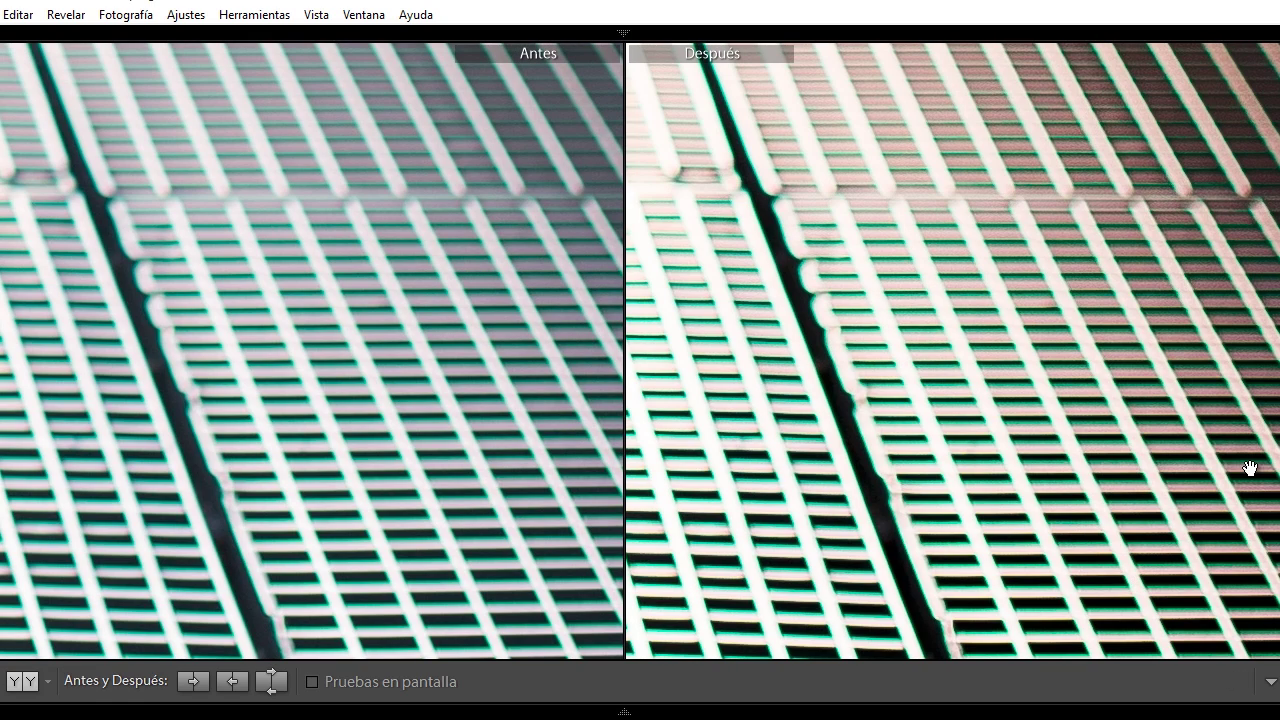
key(F8)
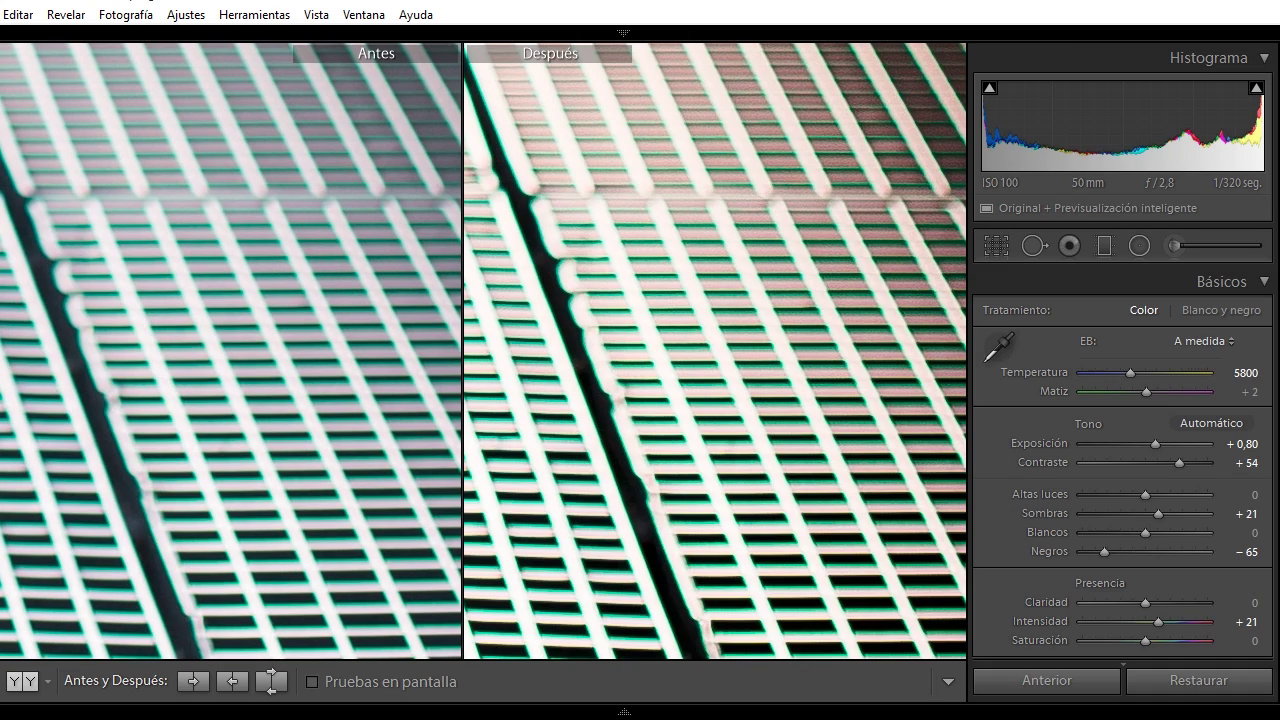
scroll(1122, 465, down, 1)
scroll(1122, 465, down, 5)
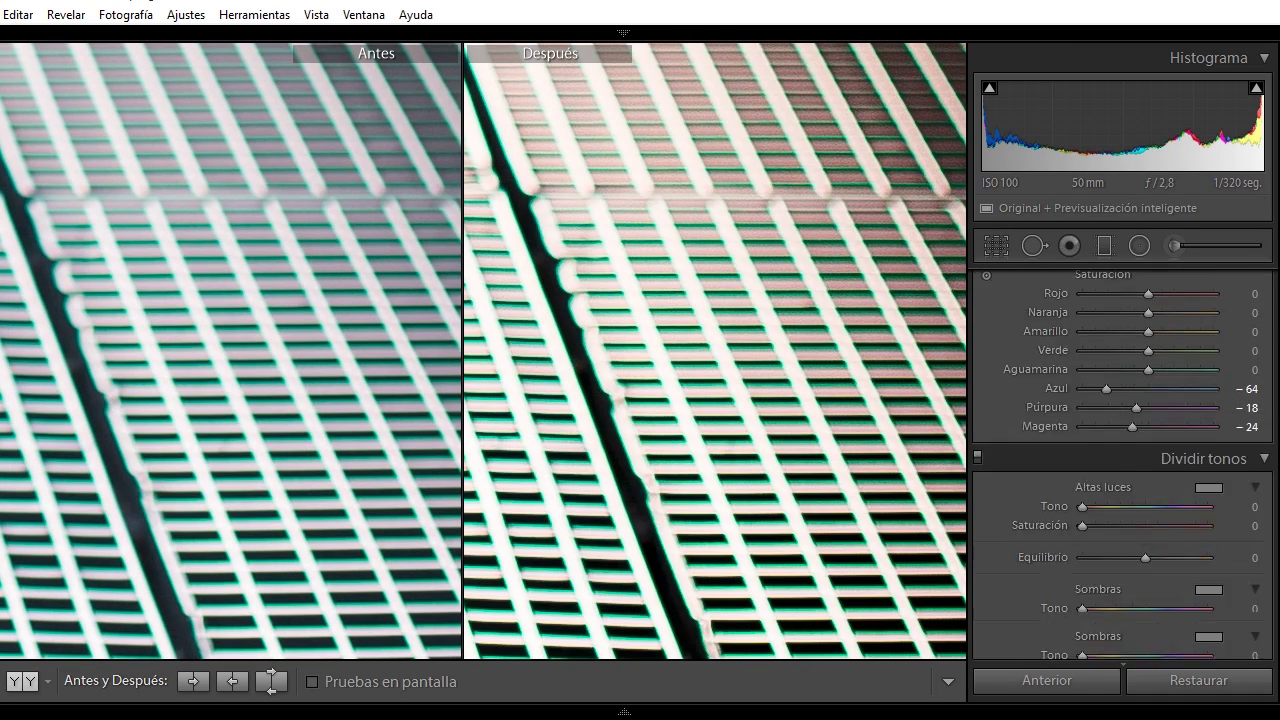
scroll(1122, 465, down, 5)
scroll(1122, 465, down, 3)
scroll(1122, 465, down, 5)
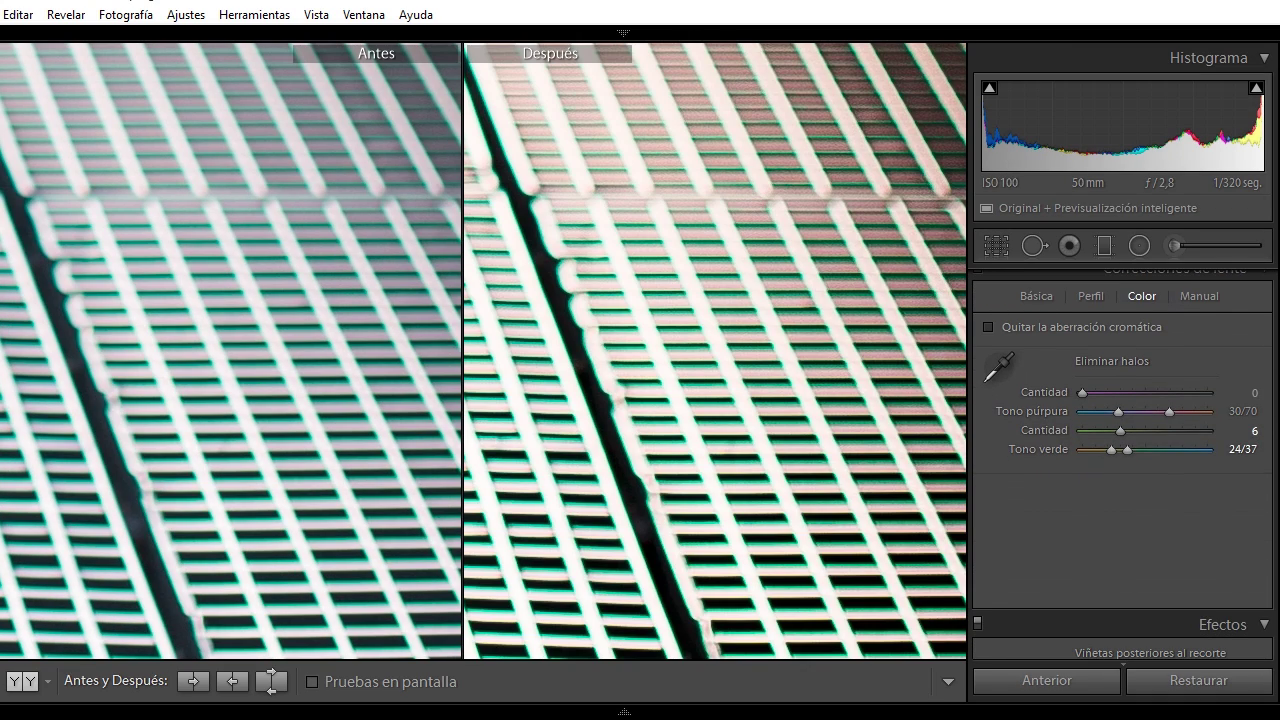
click(998, 368)
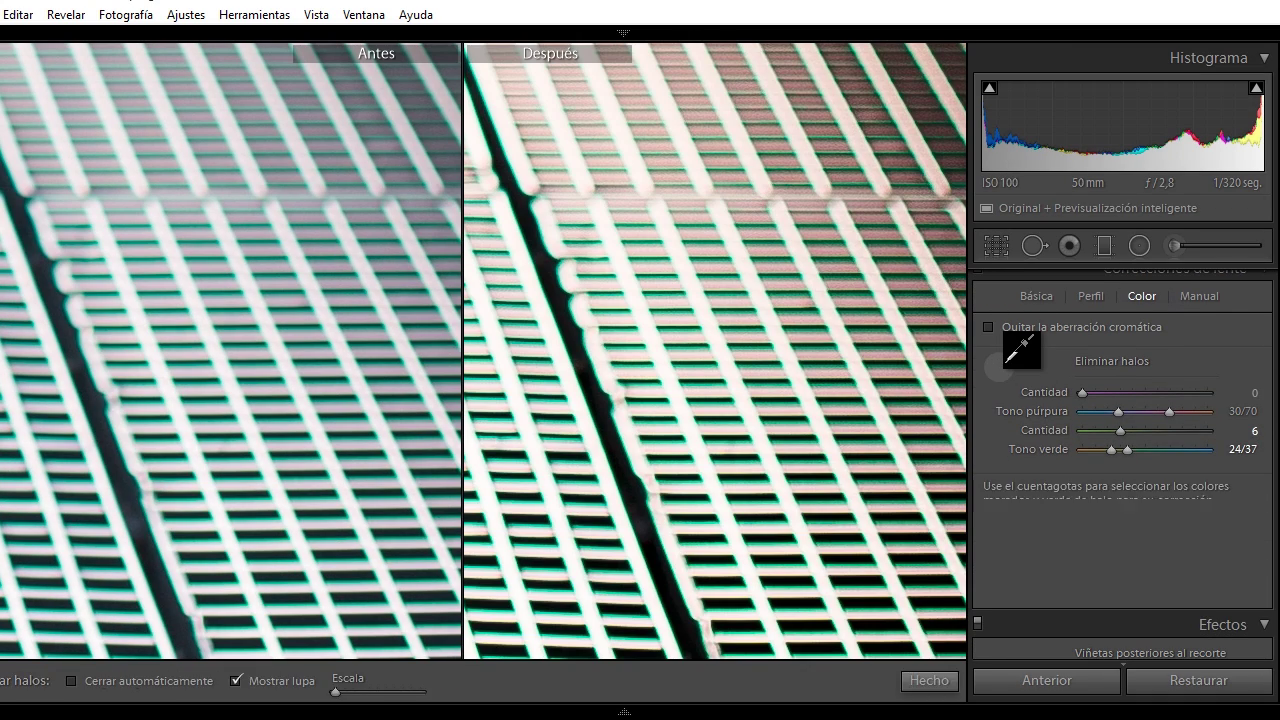
click(755, 366)
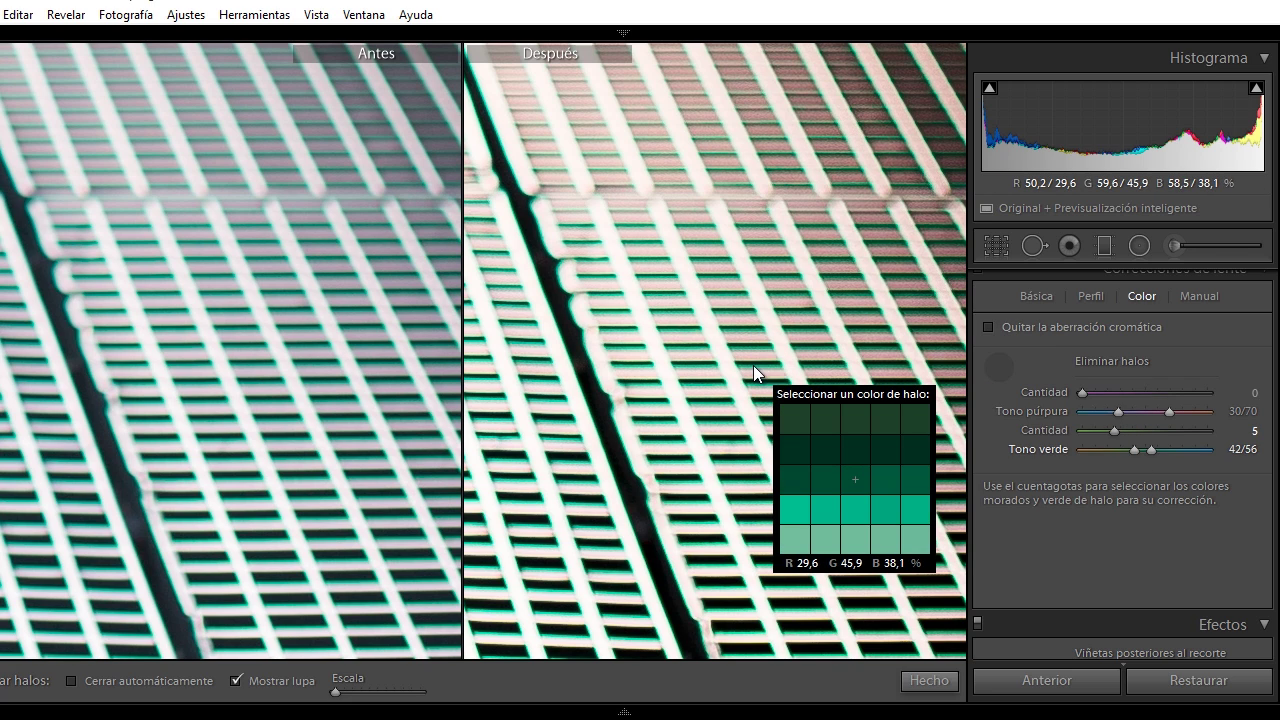
click(940, 684)
click(888, 514)
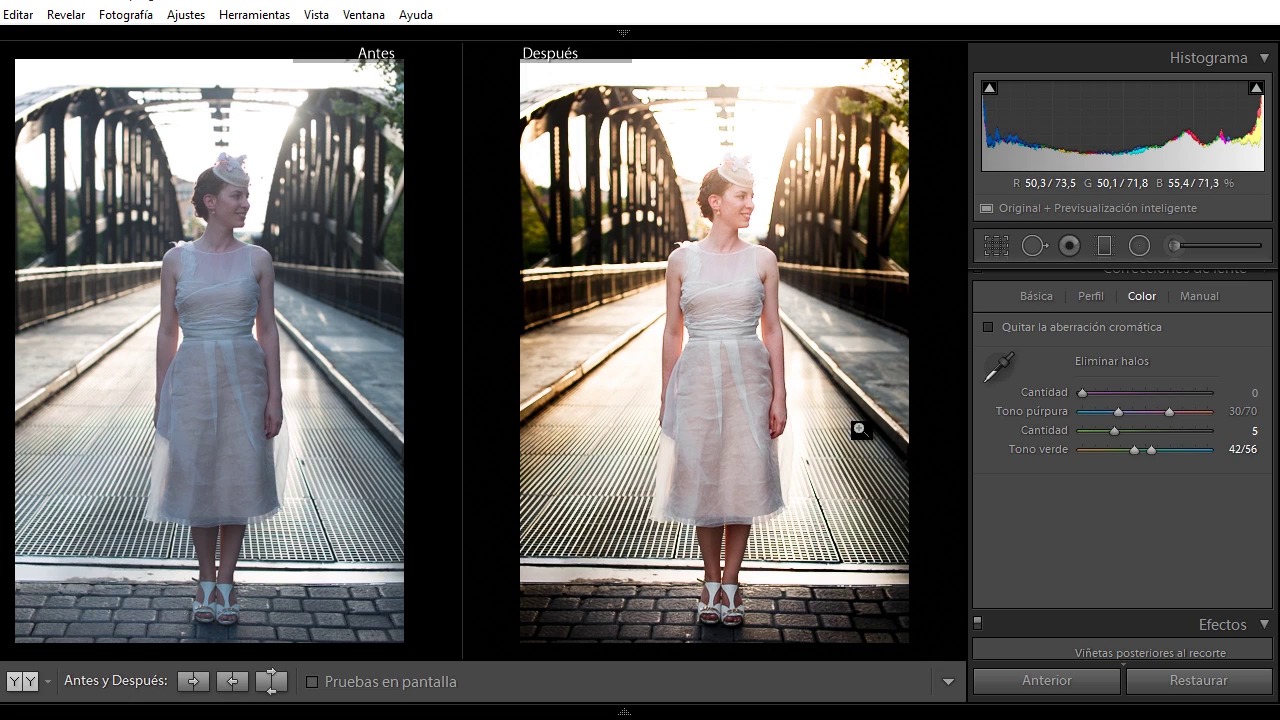
scroll(1120, 450, up, 10)
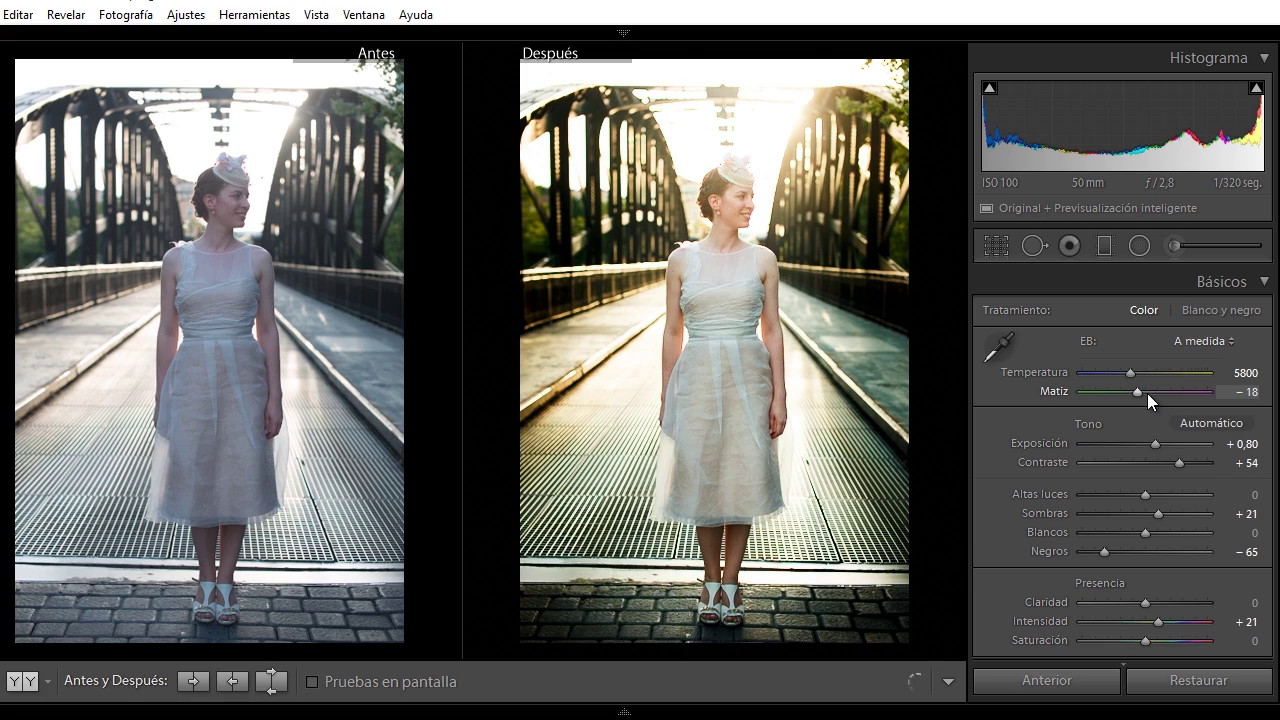
key(Up)
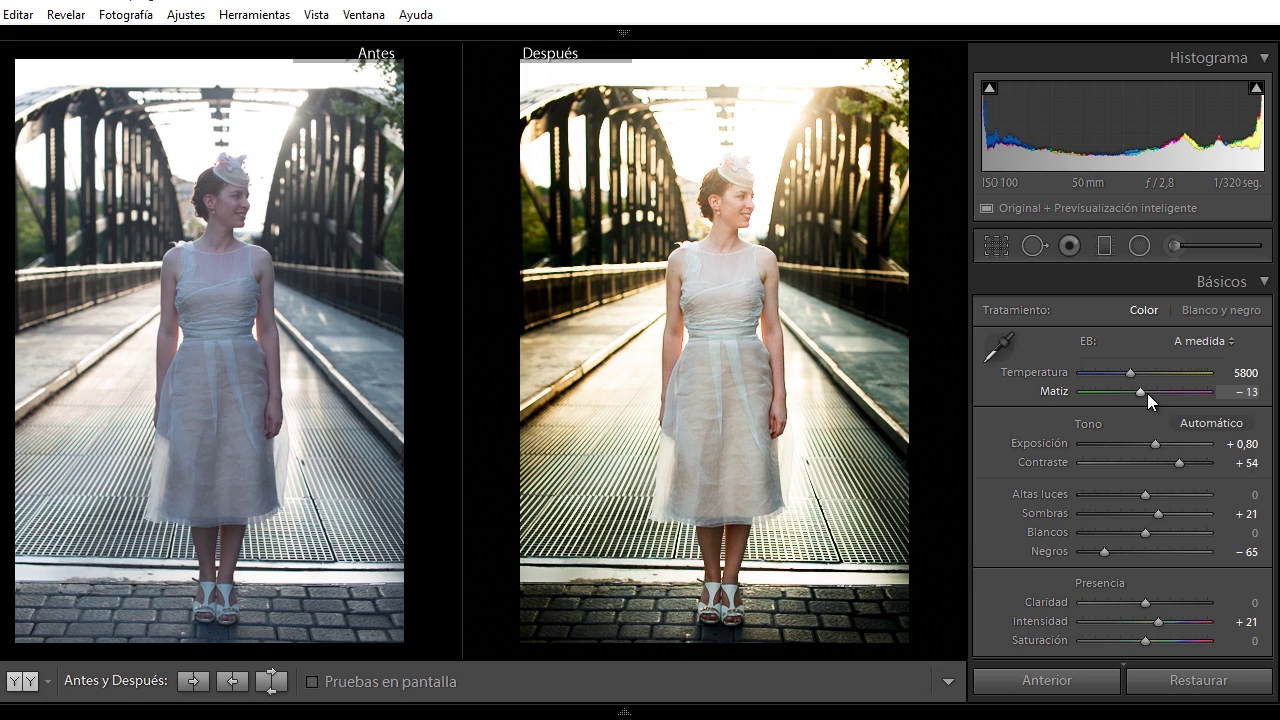
key(Up)
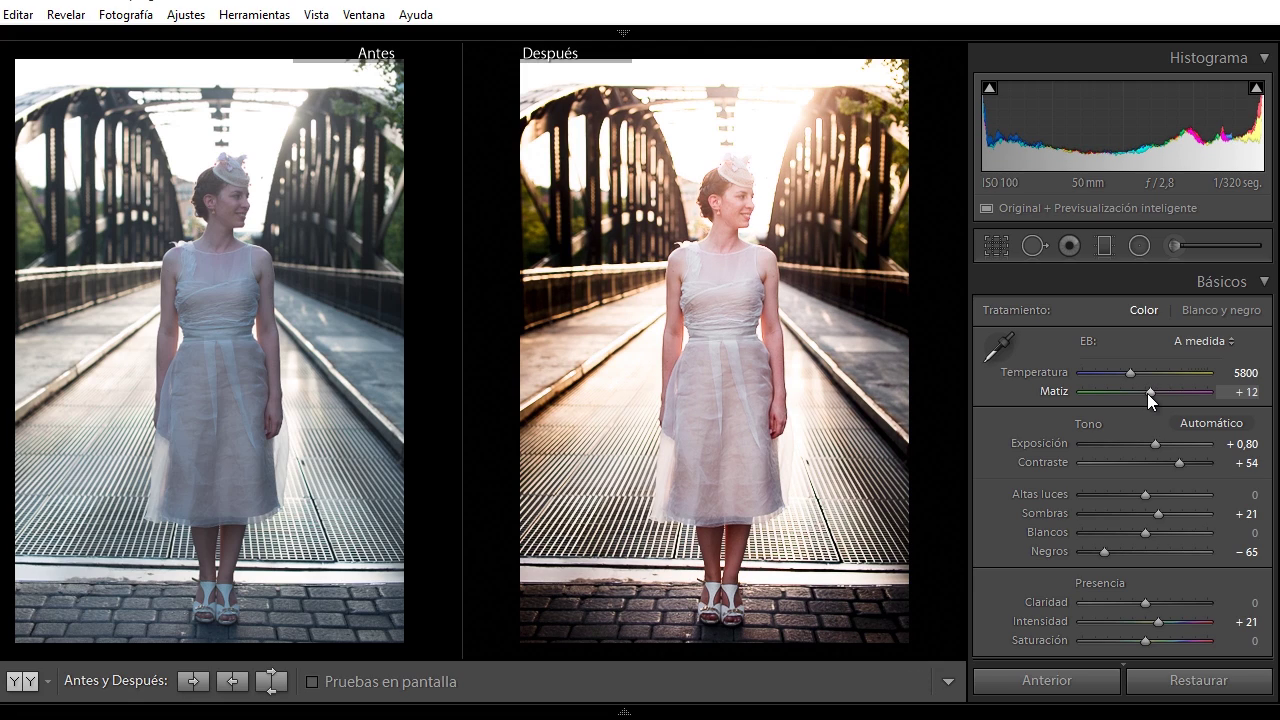
key(Down)
key(Down)
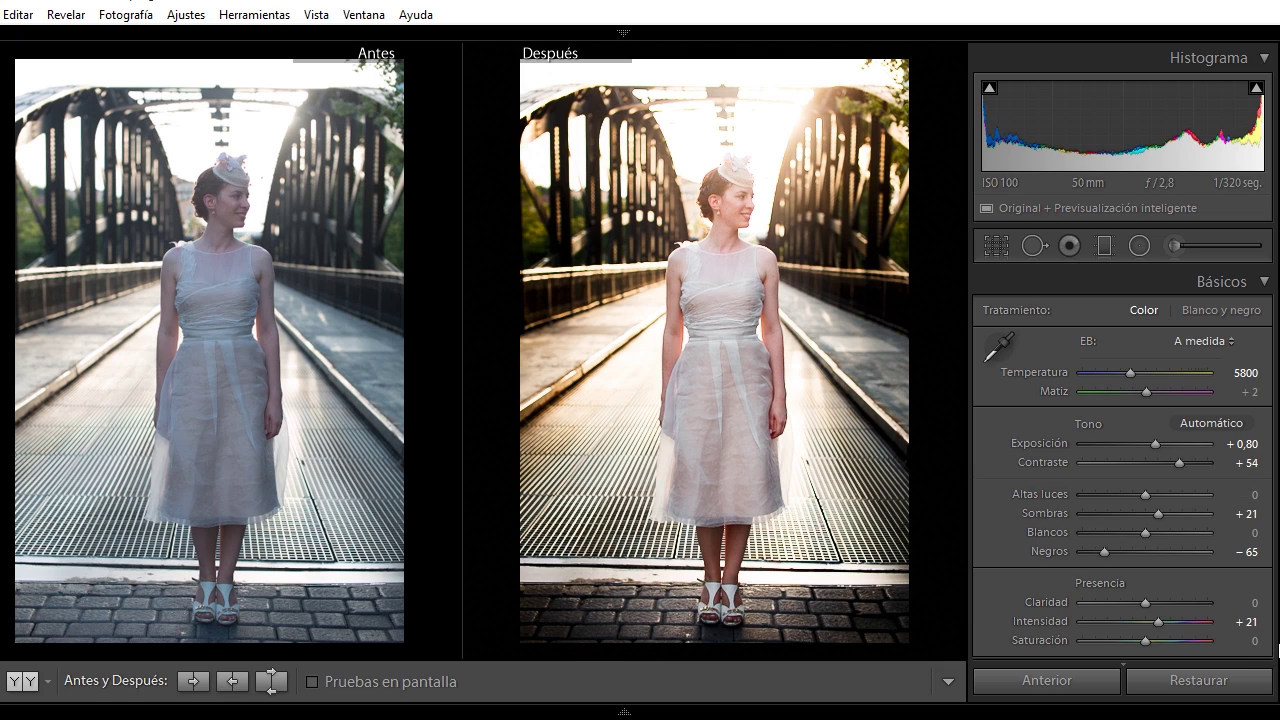
click(1078, 494)
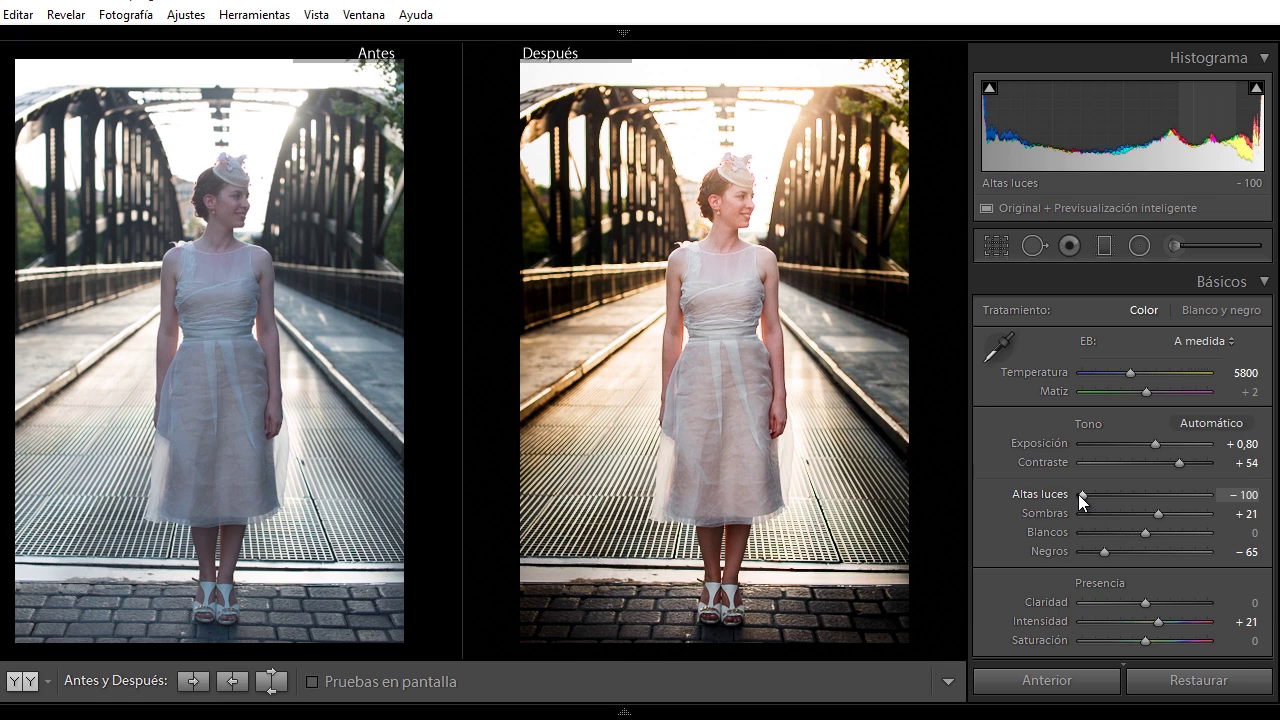
drag(1082, 494, 1208, 494)
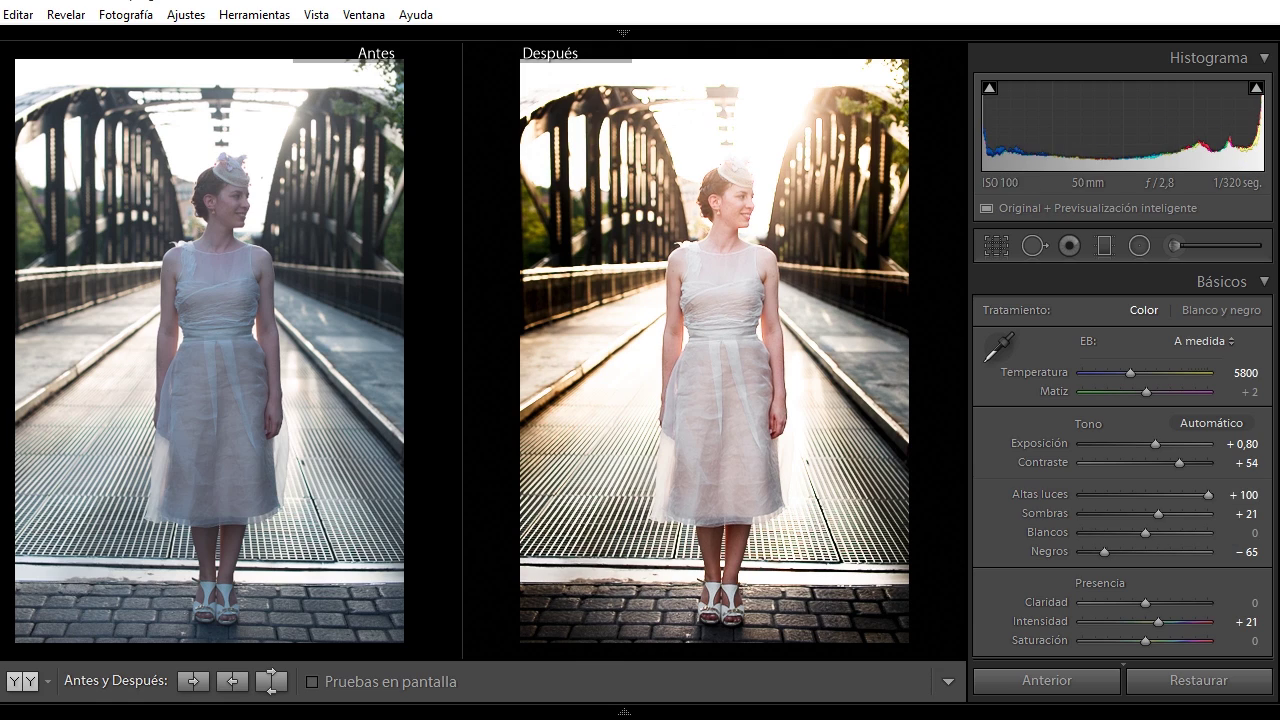
double_click(1205, 494)
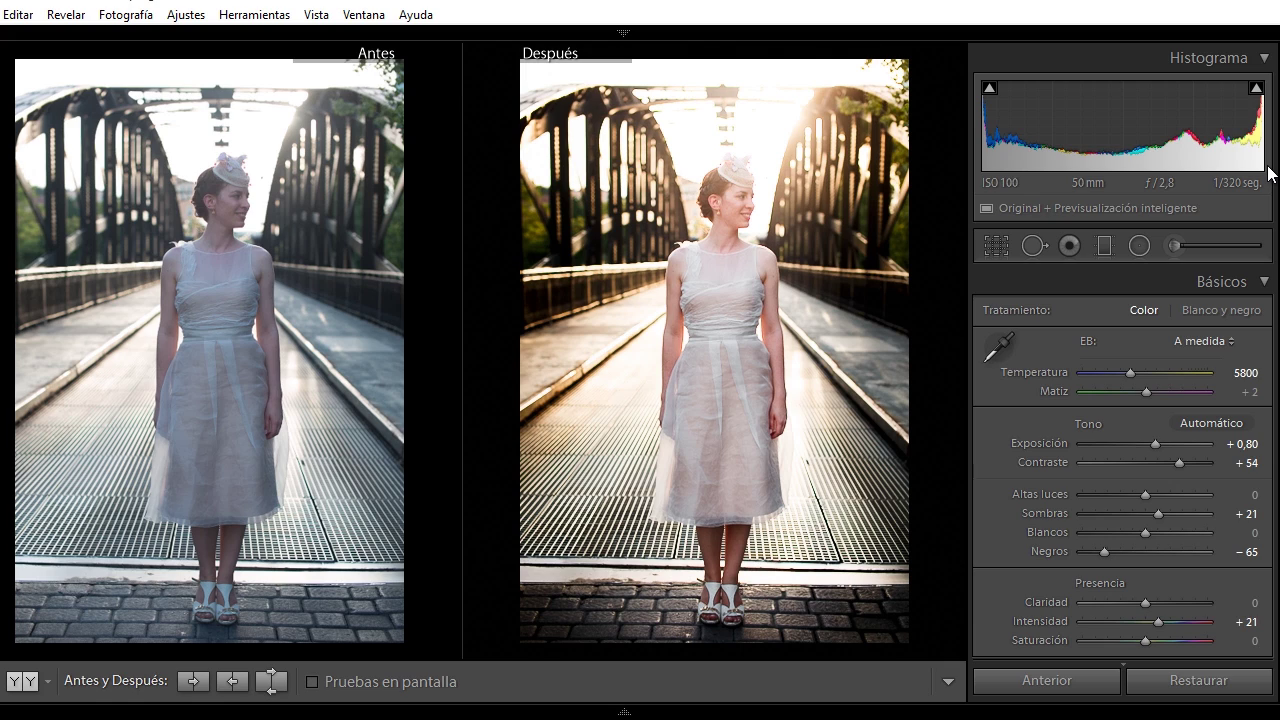
click(1256, 88)
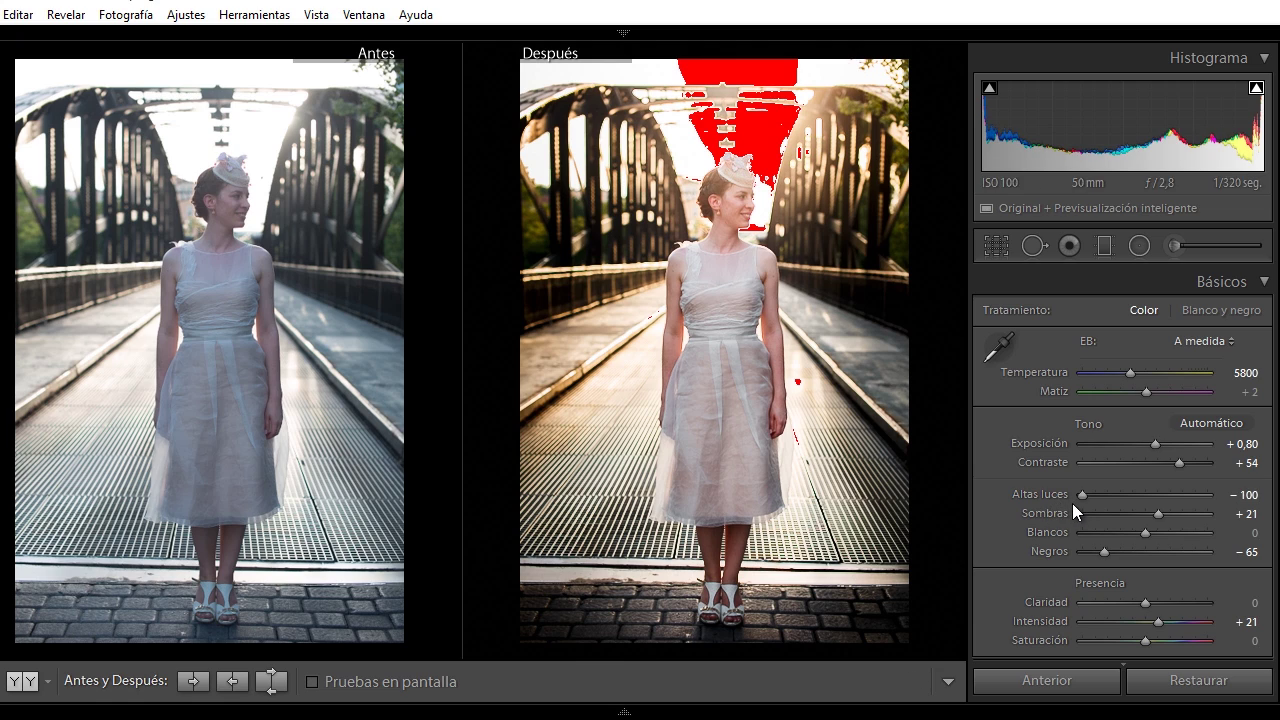
scroll(1120, 460, down, 5)
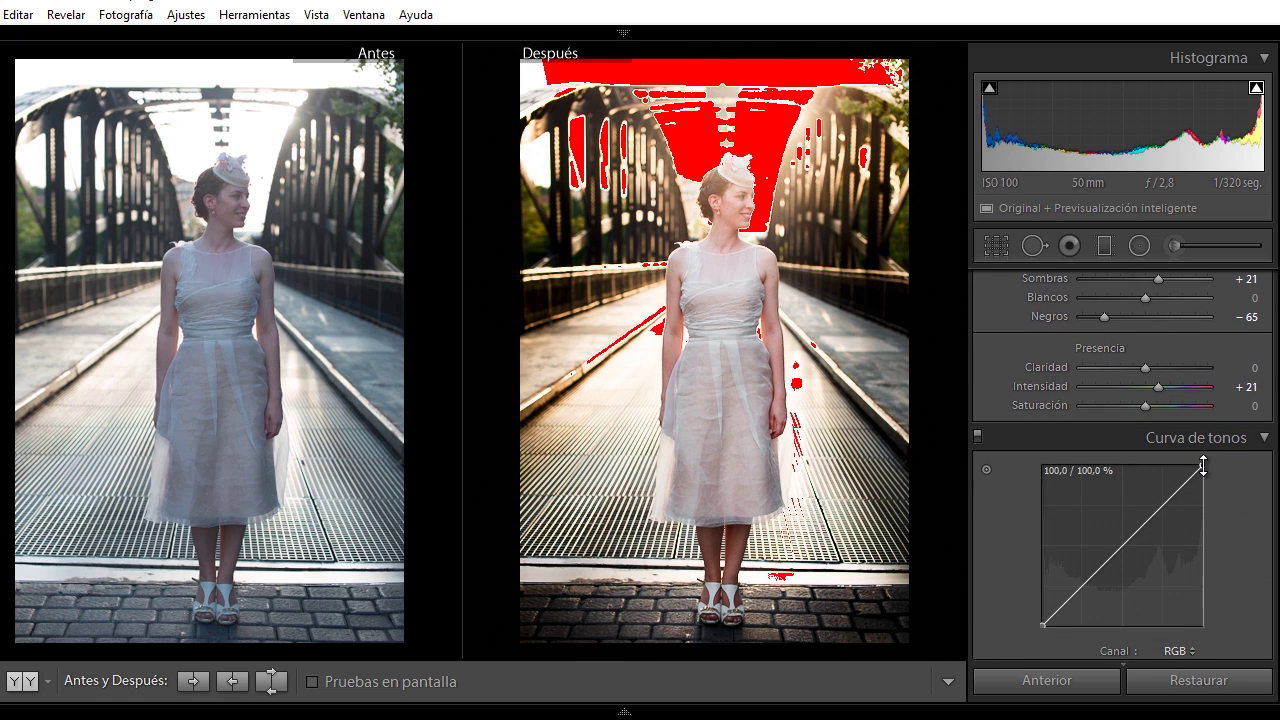
key(j)
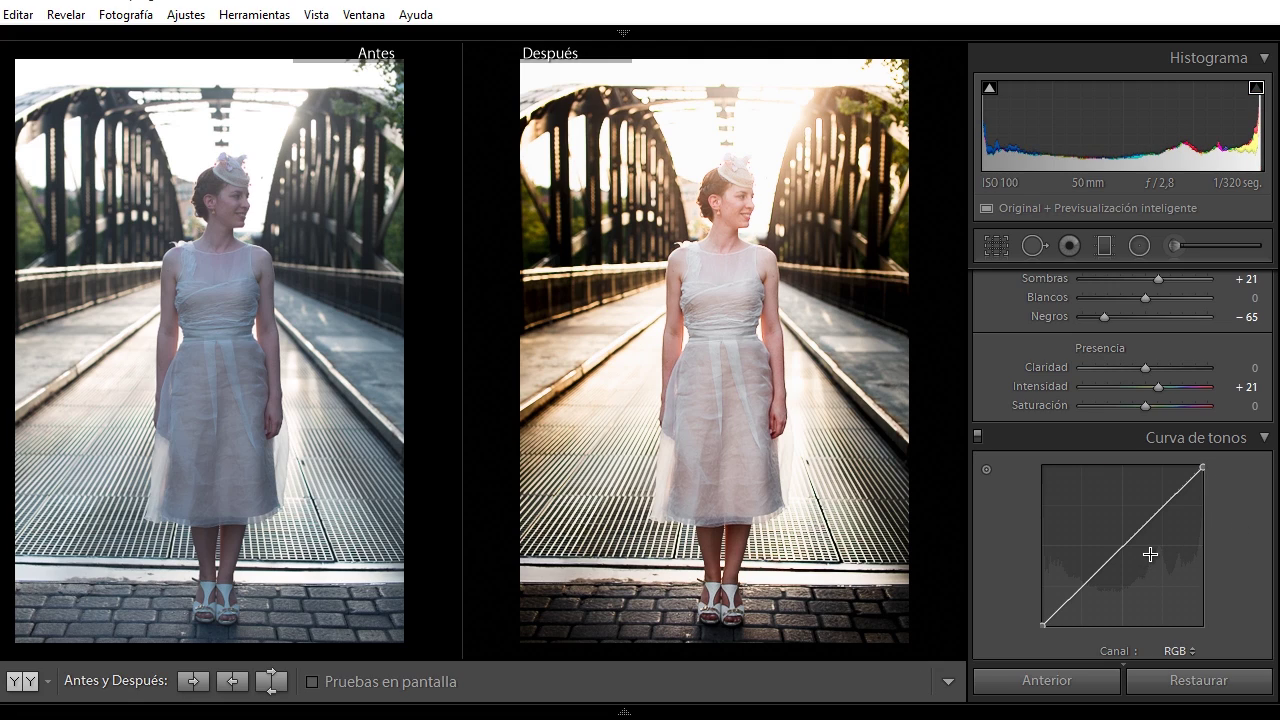
scroll(1120, 500, up, 5)
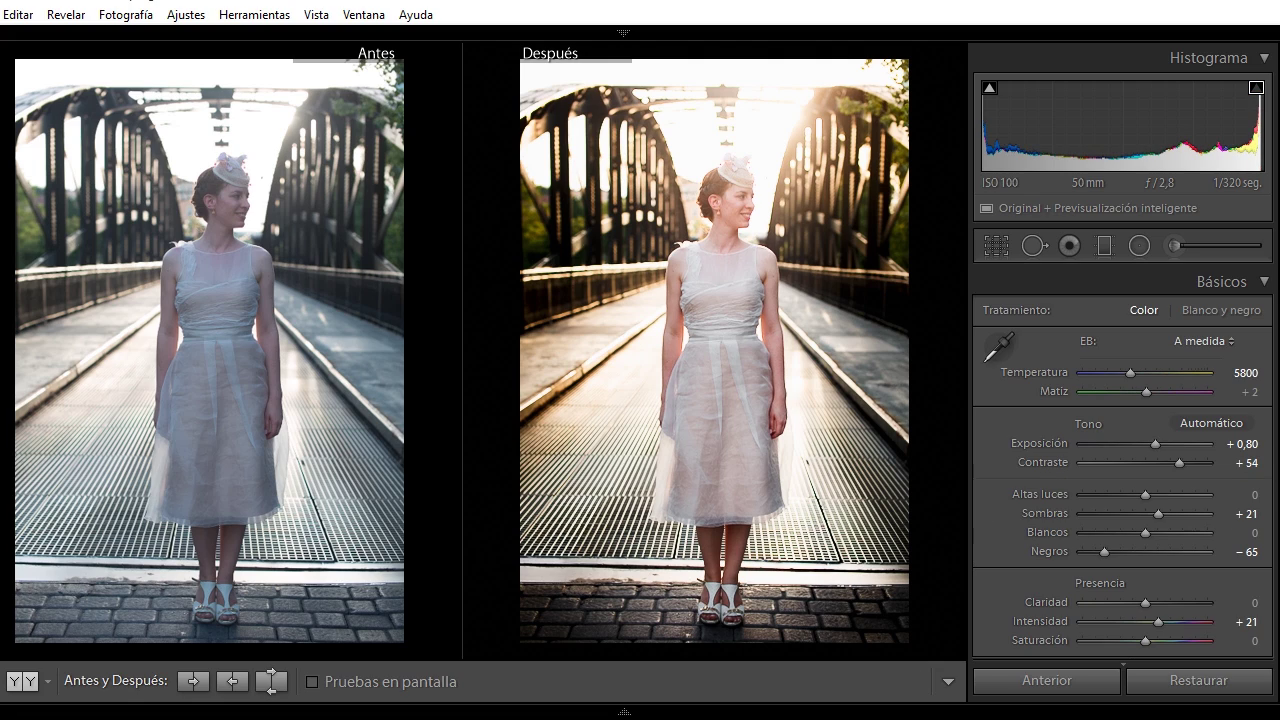
Toggle the blue shadow-clipping preview on and off to check the shadows
click(988, 89)
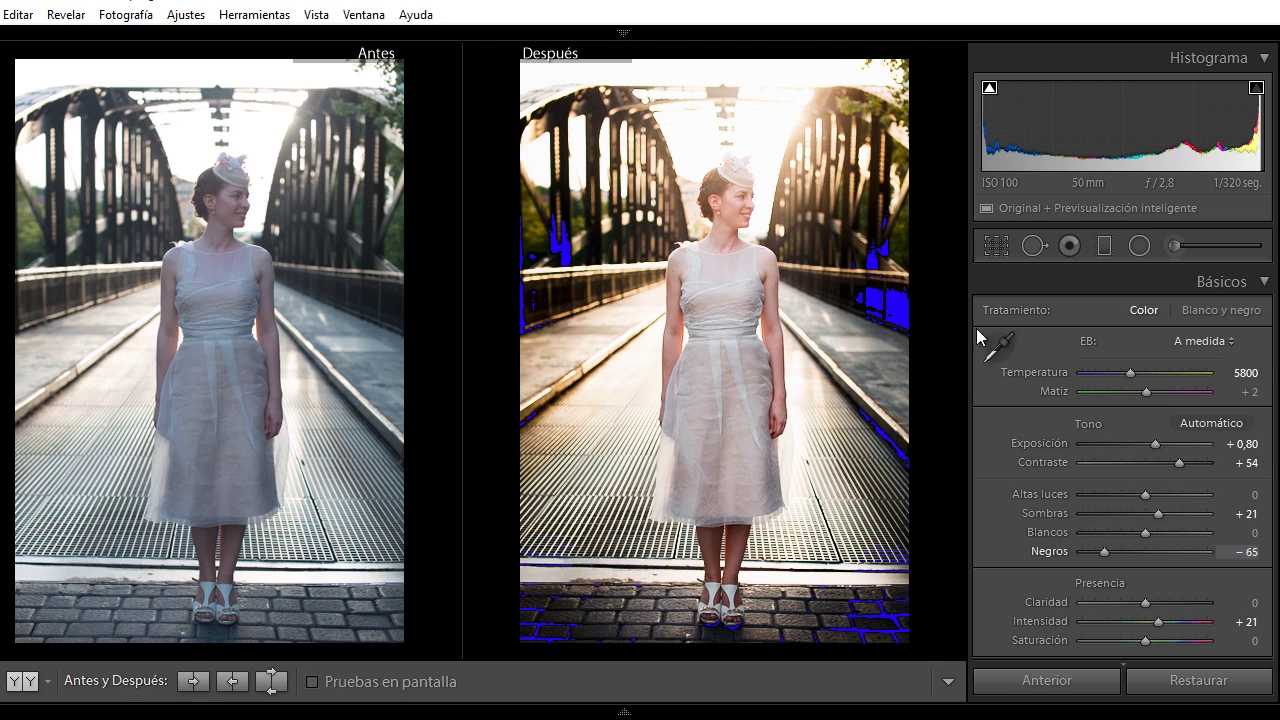
scroll(1128, 340, down, 4)
scroll(1120, 470, down, 4)
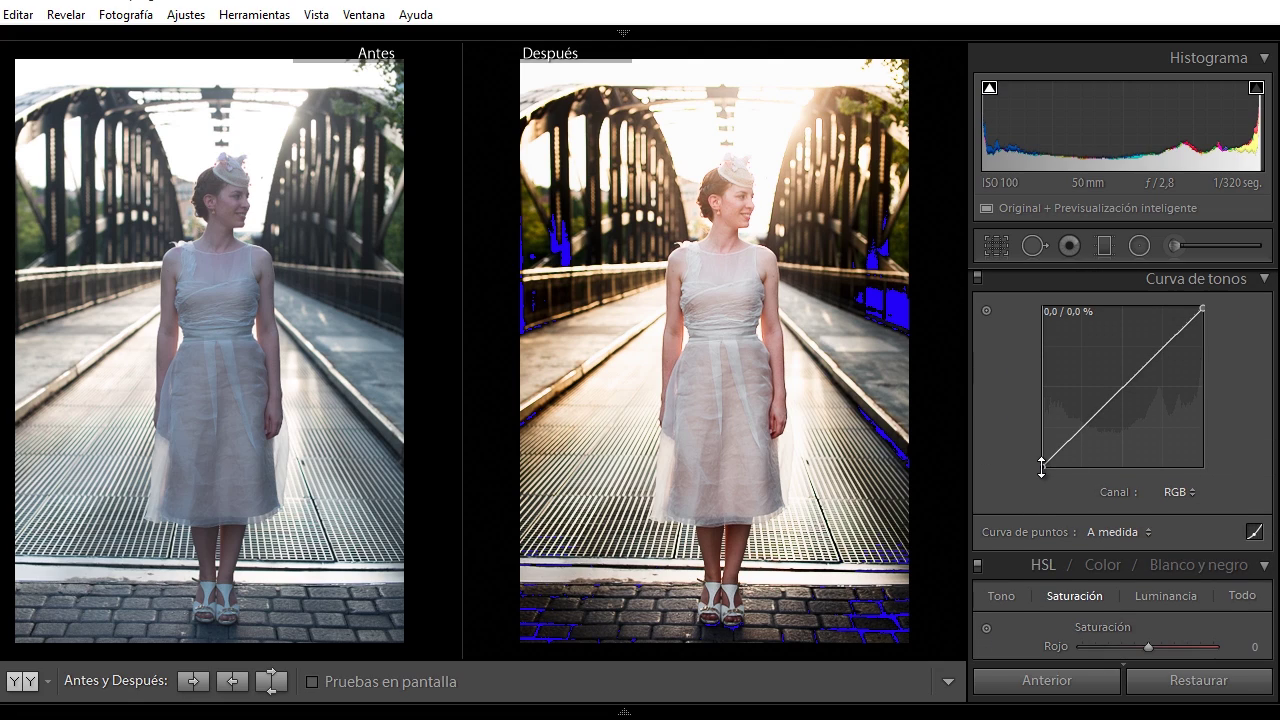
key(j)
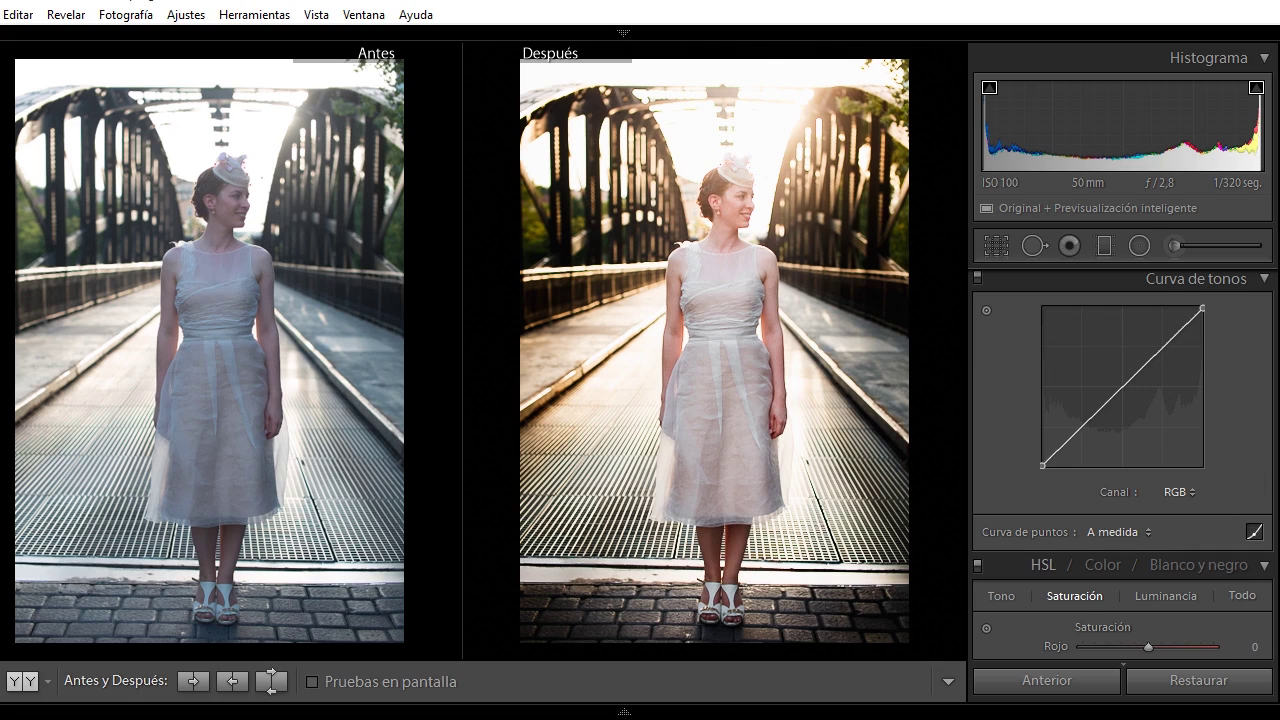
Browse the Develop panels and expand Camera Calibration
scroll(1122, 465, up, 1)
scroll(1122, 468, up, 1)
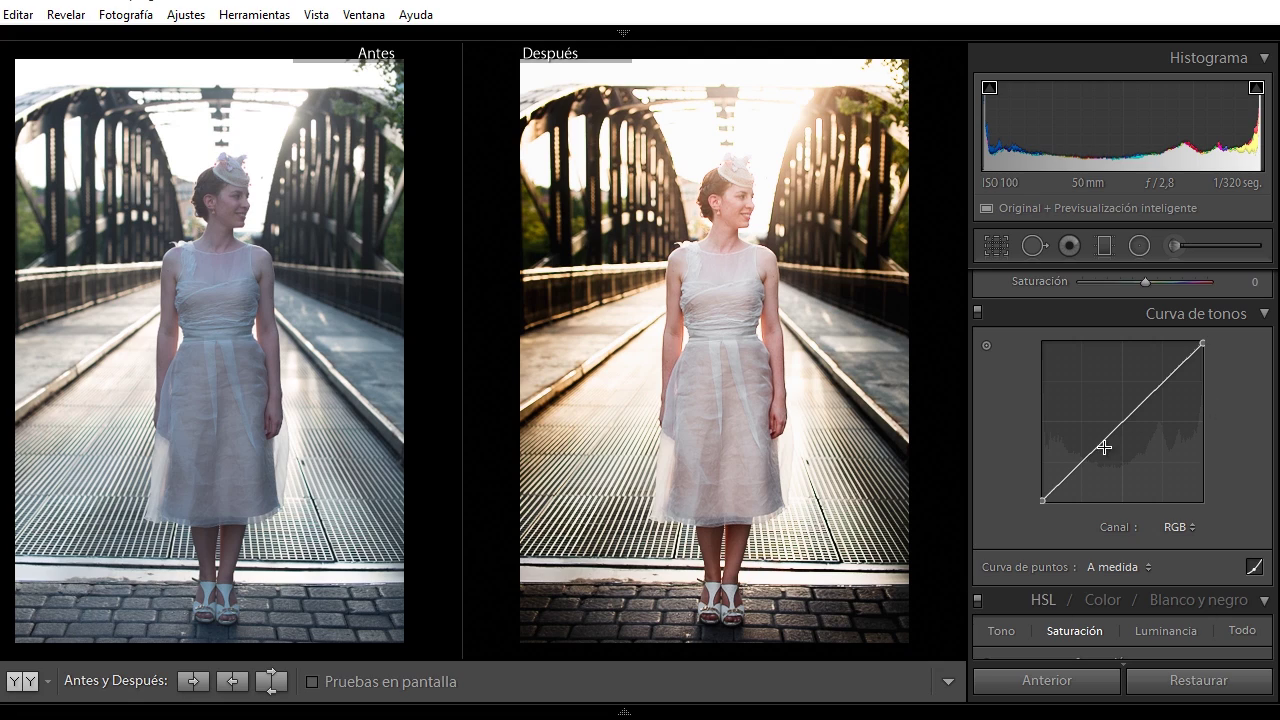
scroll(1272, 386, down, 12)
scroll(1272, 386, up, 10)
scroll(1272, 386, up, 2)
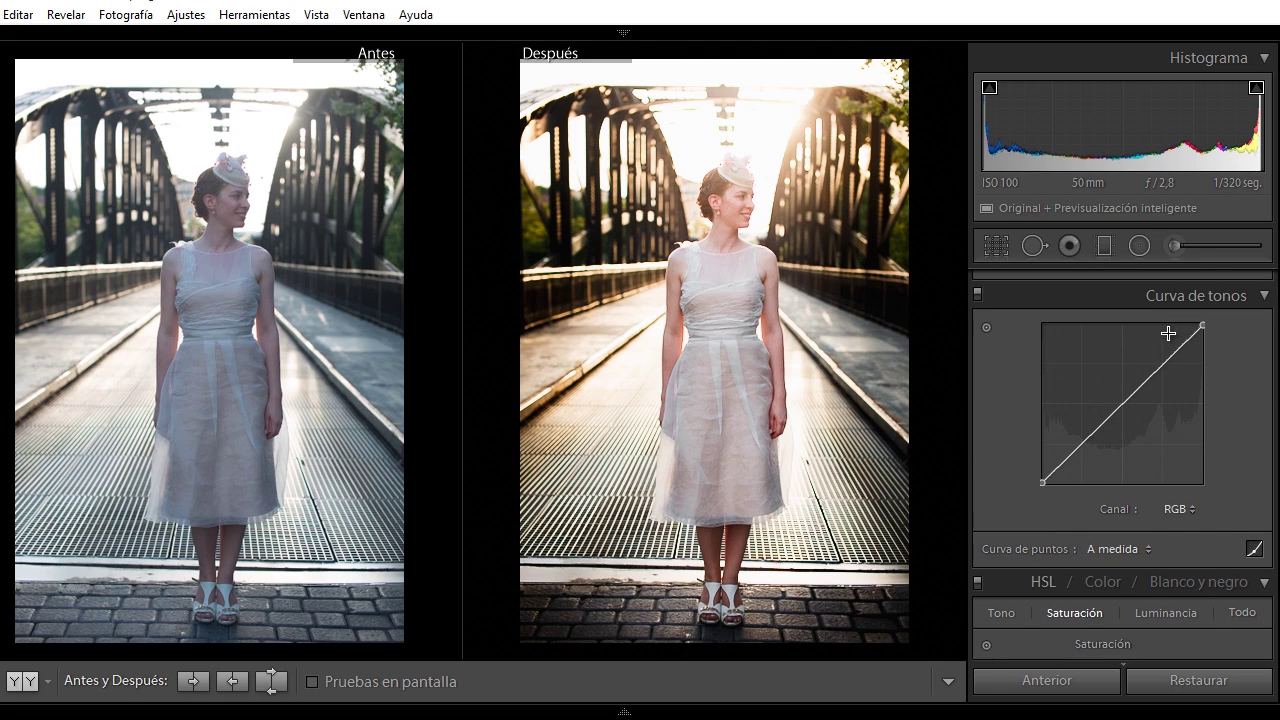
scroll(1250, 352, down, 5)
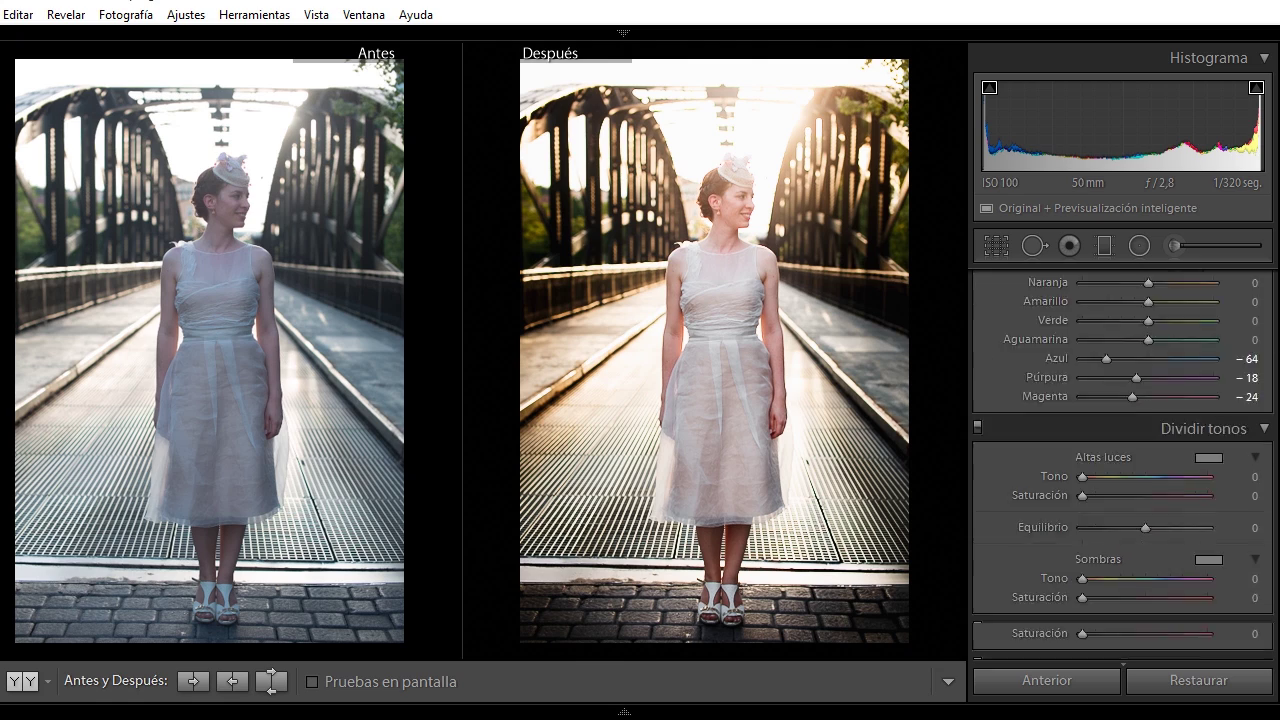
scroll(1250, 352, down, 5)
scroll(1250, 352, down, 5)
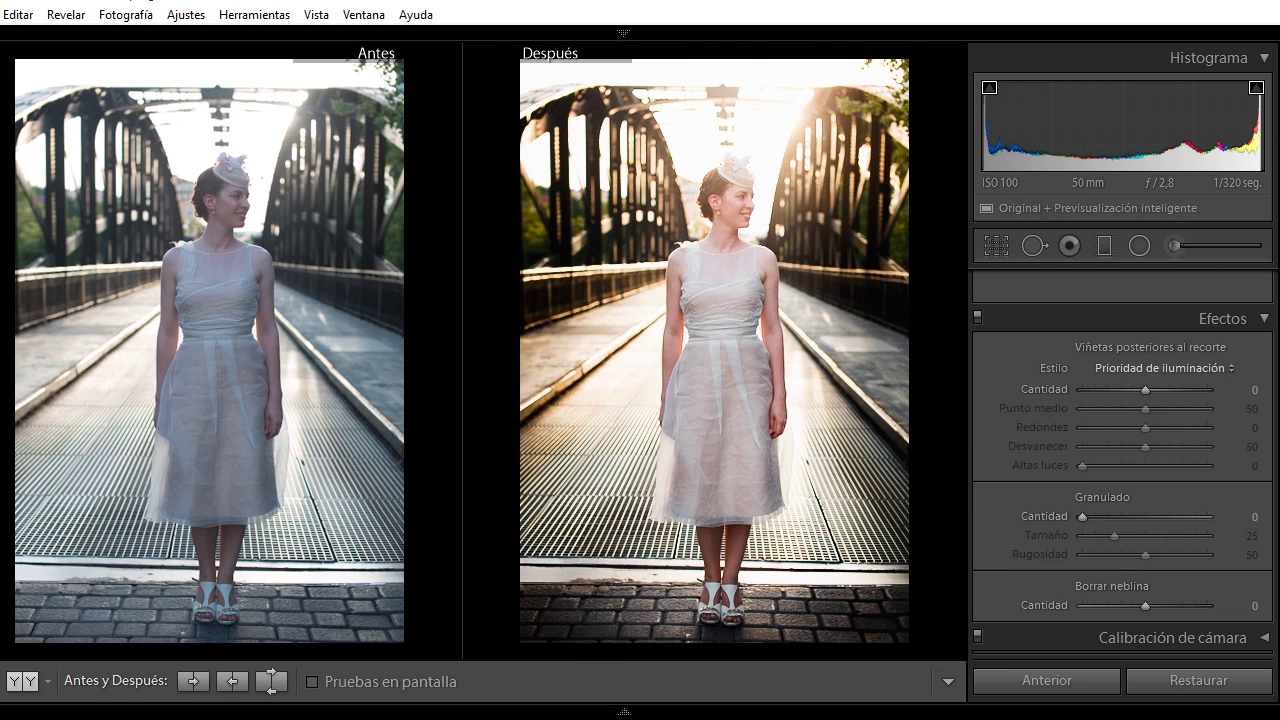
click(1261, 636)
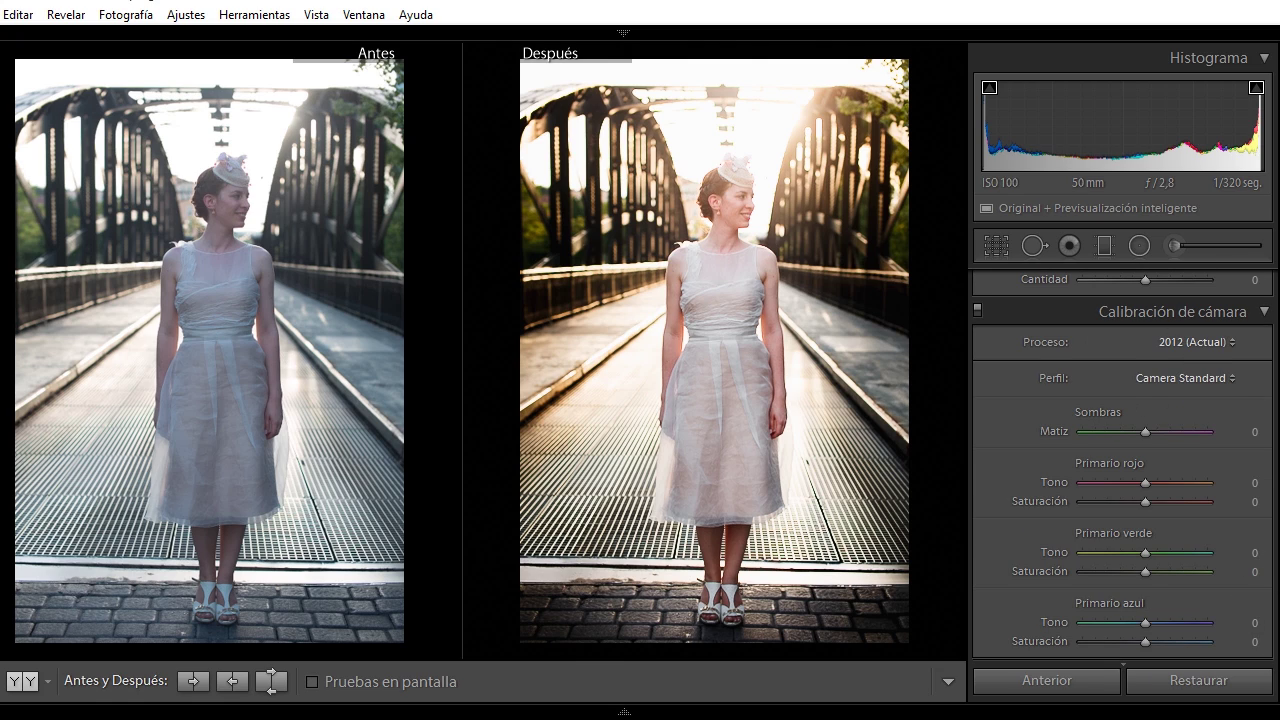
Scroll the right panel back up through HSL to the Basic panel
scroll(1120, 470, up, 2)
scroll(1120, 470, up, 3)
scroll(1120, 470, up, 3)
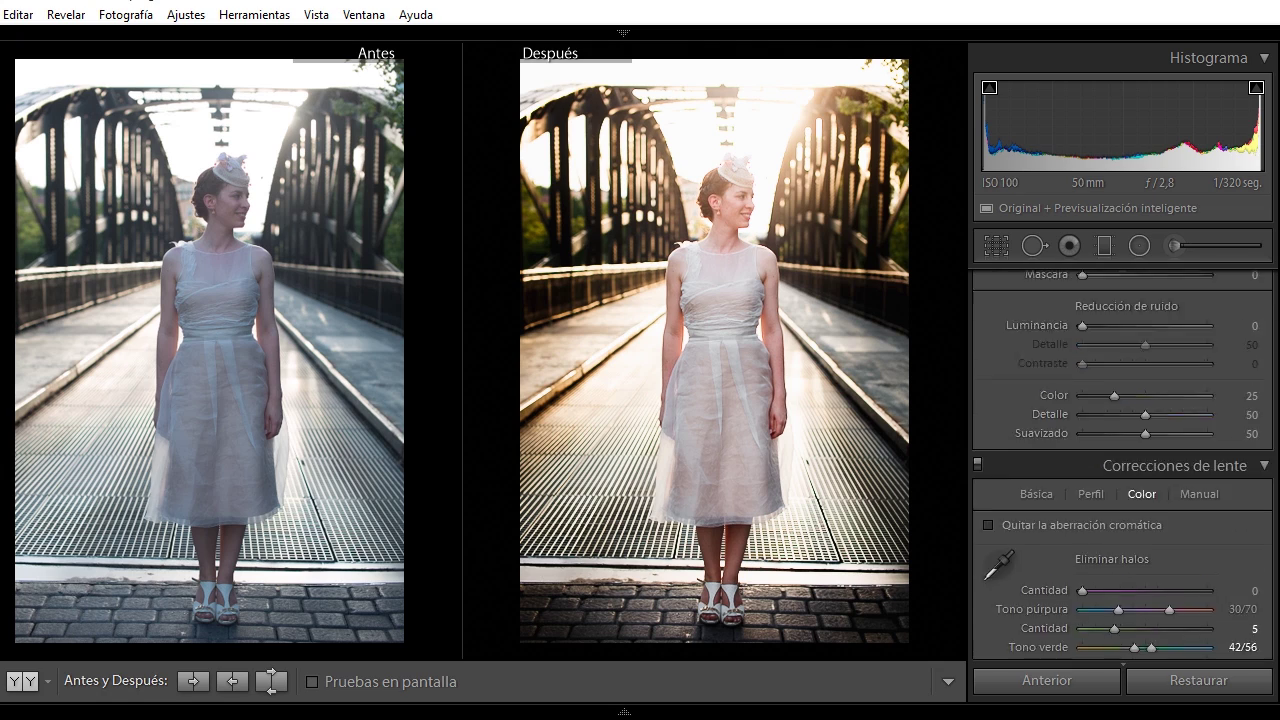
scroll(1120, 470, up, 3)
scroll(1120, 470, up, 3)
scroll(1120, 470, up, 3)
scroll(1120, 470, up, 3)
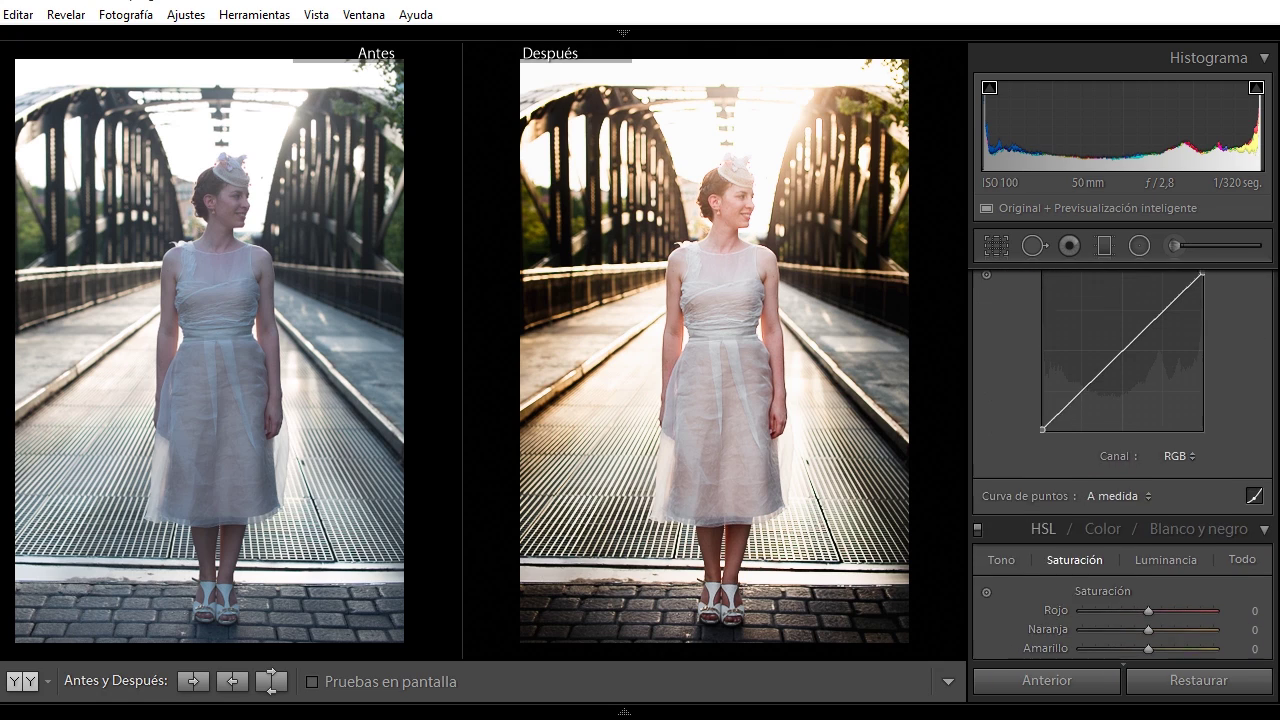
scroll(1120, 470, up, 3)
scroll(1120, 470, up, 3)
scroll(1120, 470, up, 2)
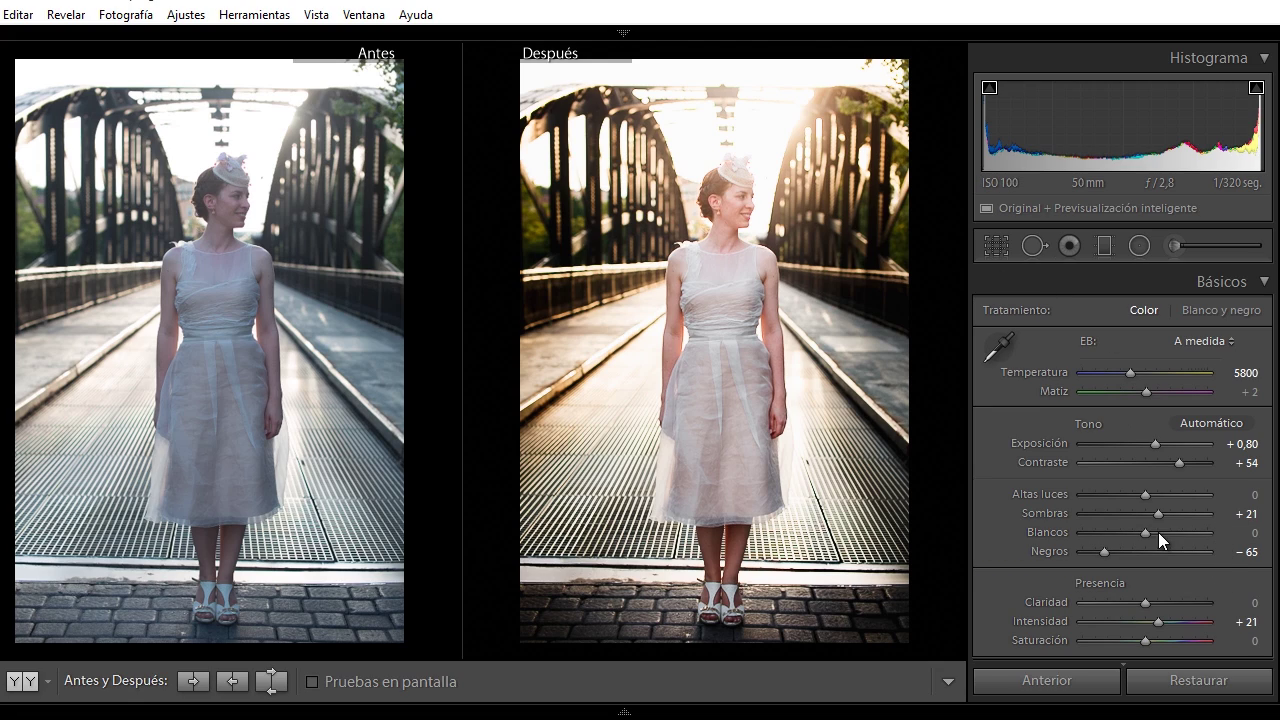
Leave Before/After, add the couple photo to the selection and open Sync settings
key(y)
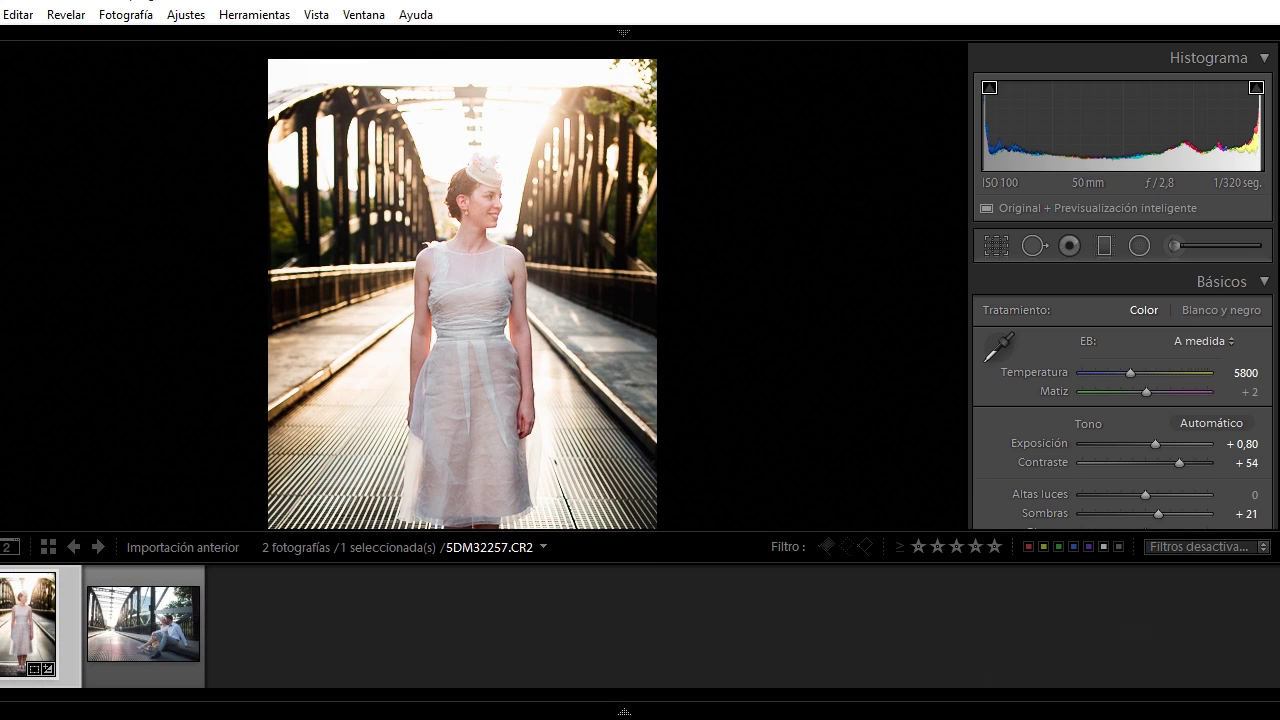
click(150, 630)
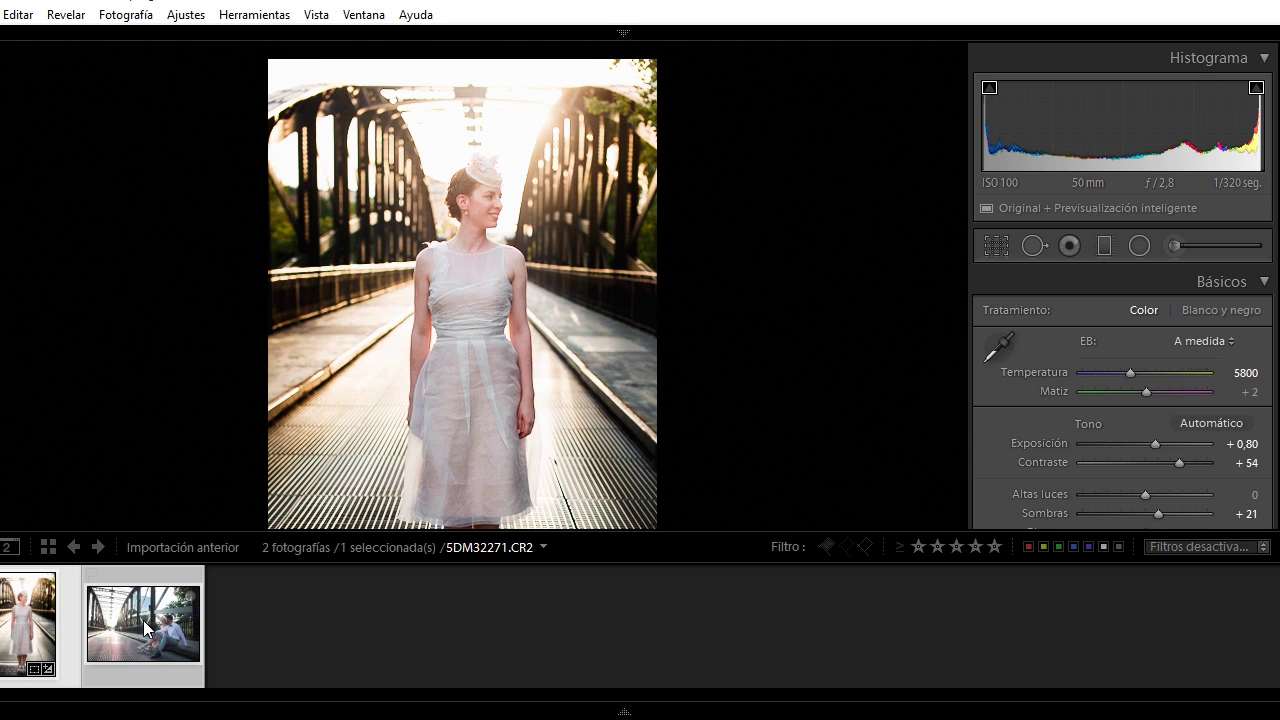
click(1049, 676)
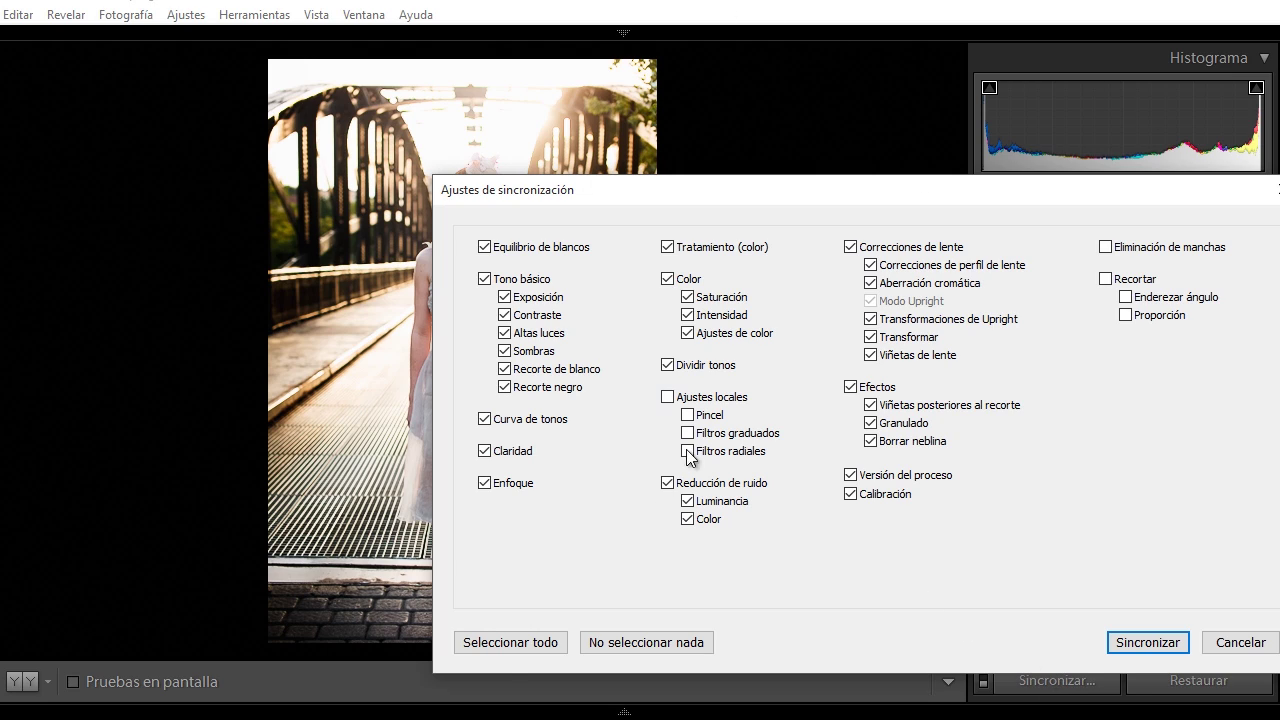
Sync all settings except Local Adjustments, Spot Removal and Crop to the couple photo
click(492, 642)
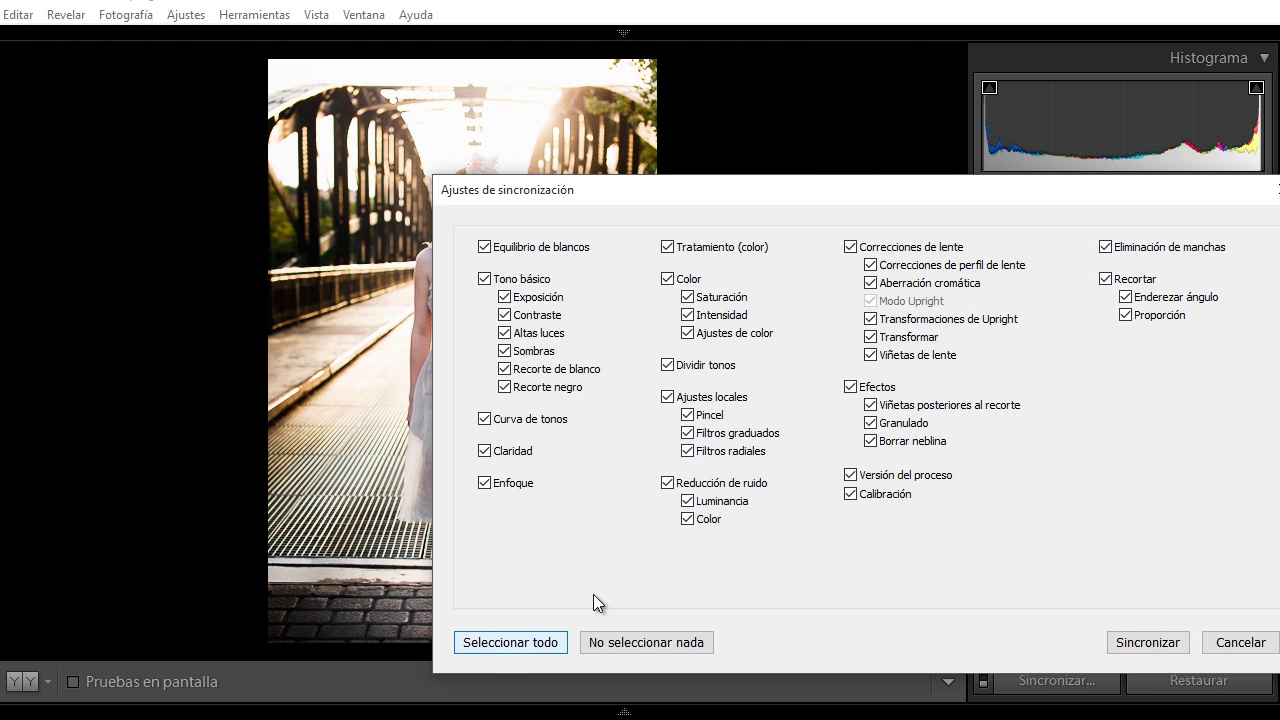
click(667, 397)
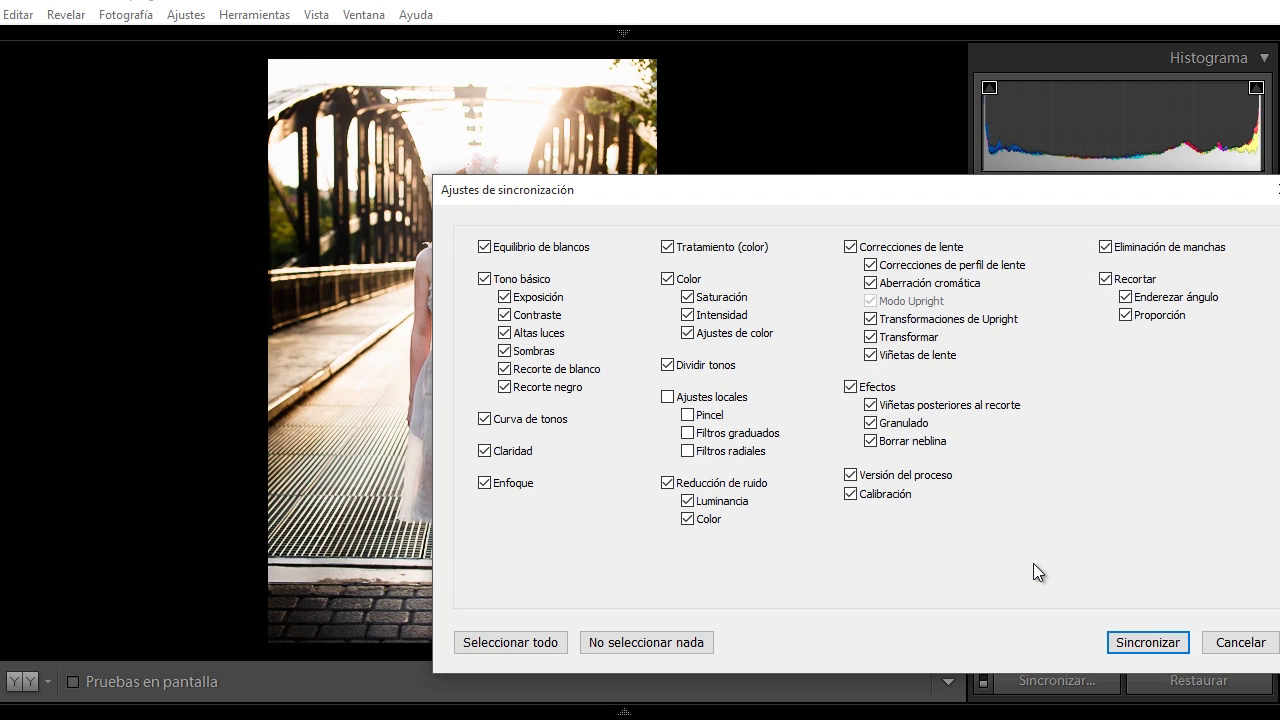
click(1106, 247)
click(1105, 279)
click(1144, 645)
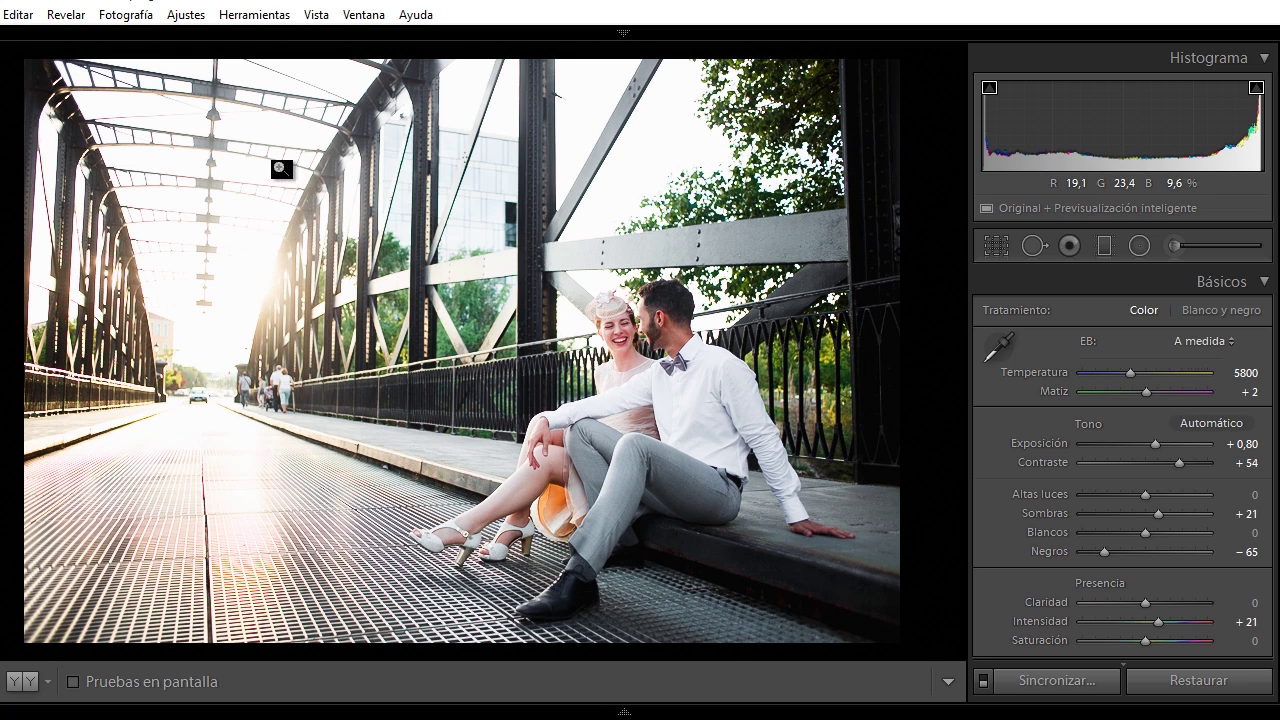
Select only the couple photo and set highlights −63, exposure +0,70, contrast +40
click(20, 15)
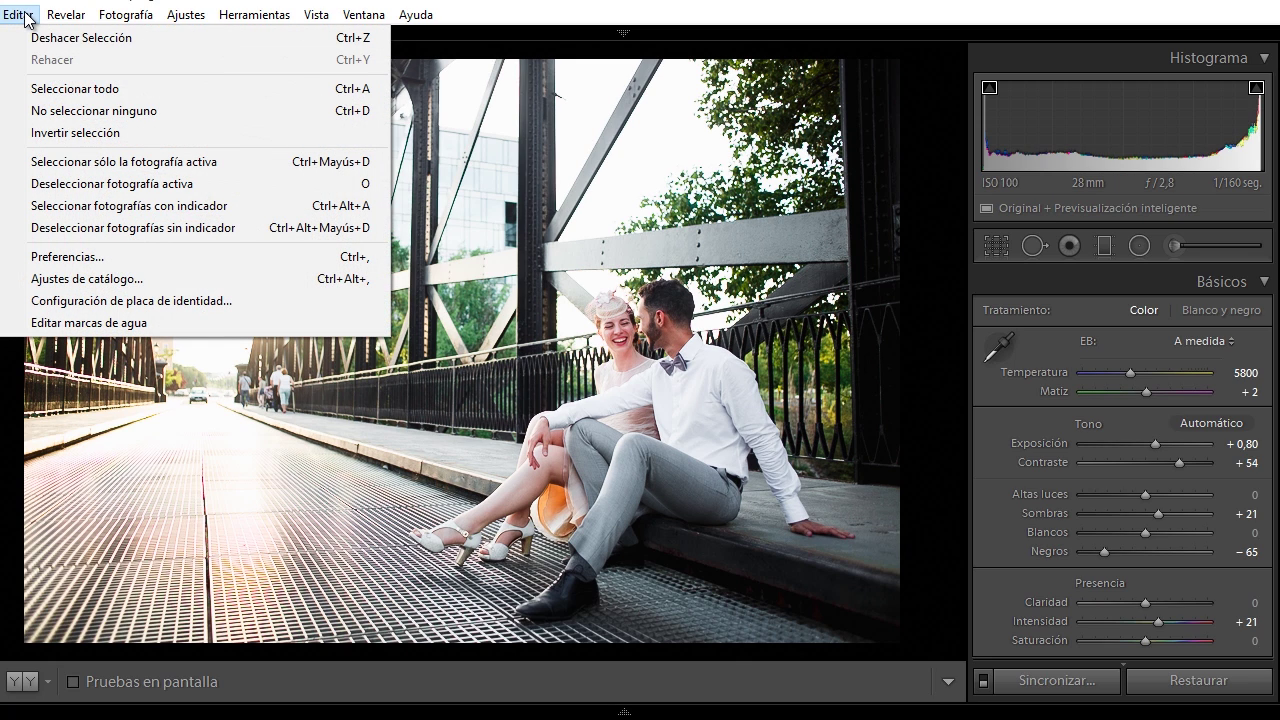
click(150, 162)
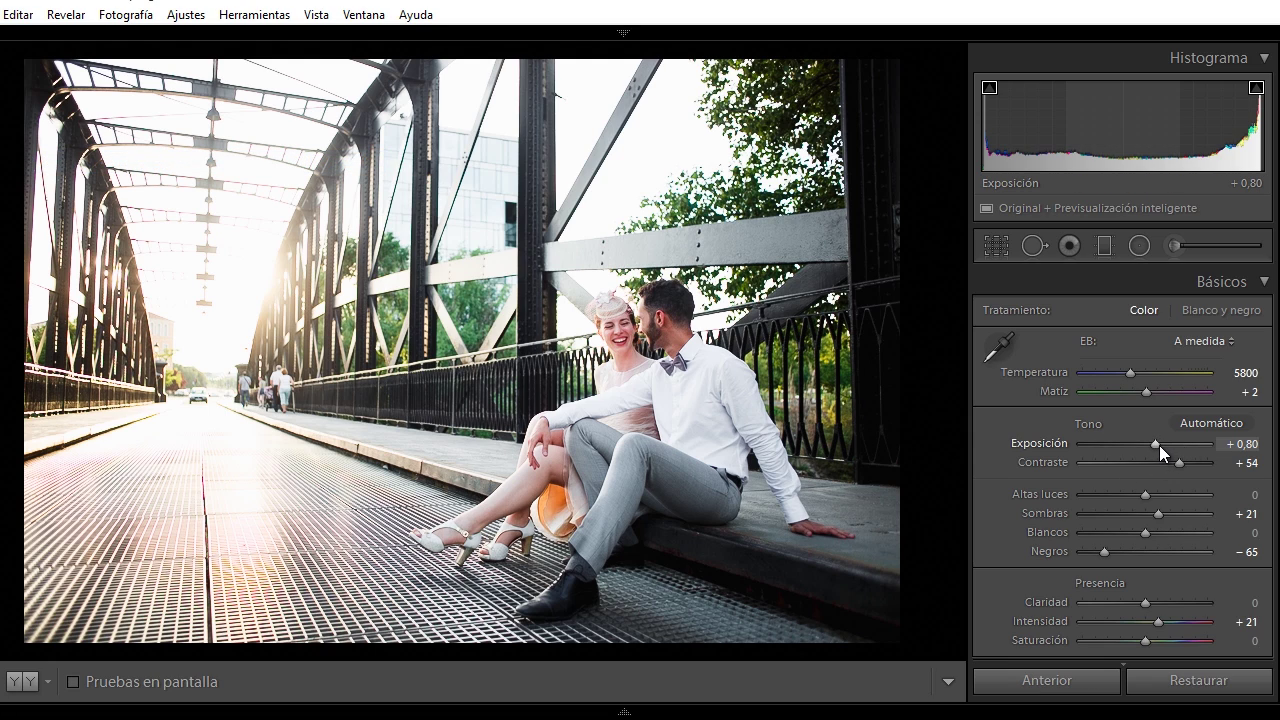
drag(1145, 494, 1105, 496)
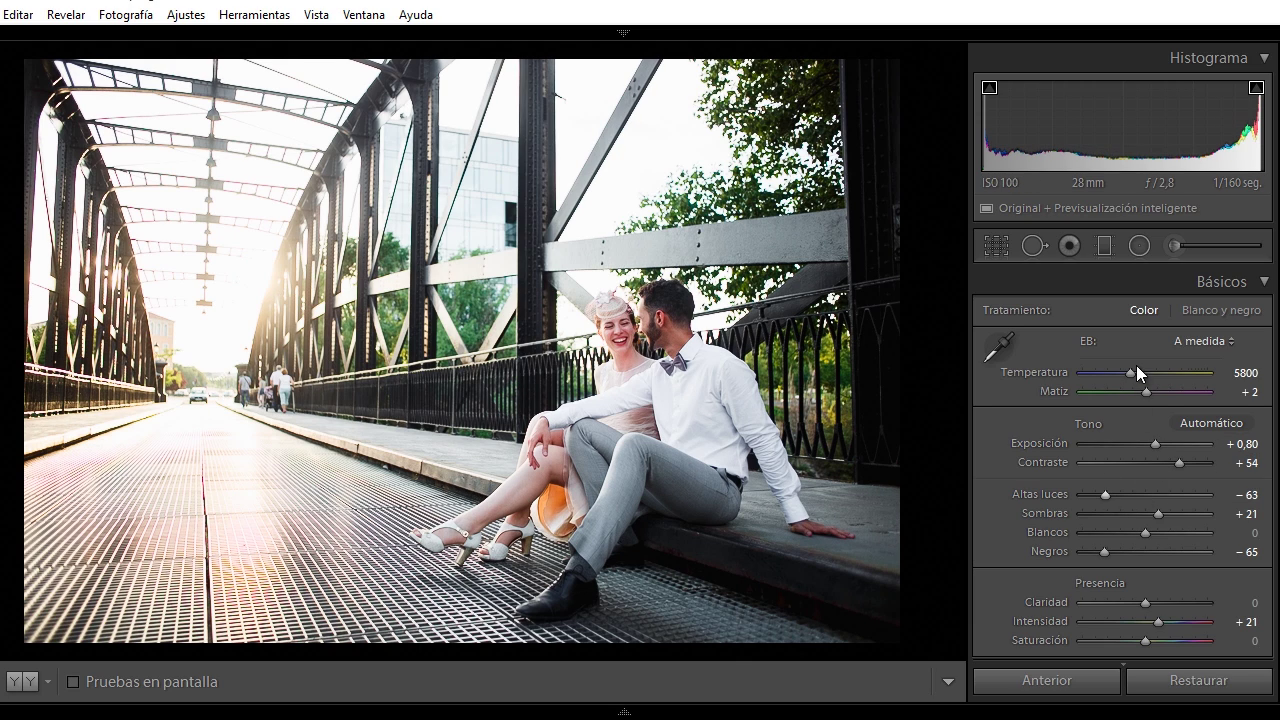
click(1153, 445)
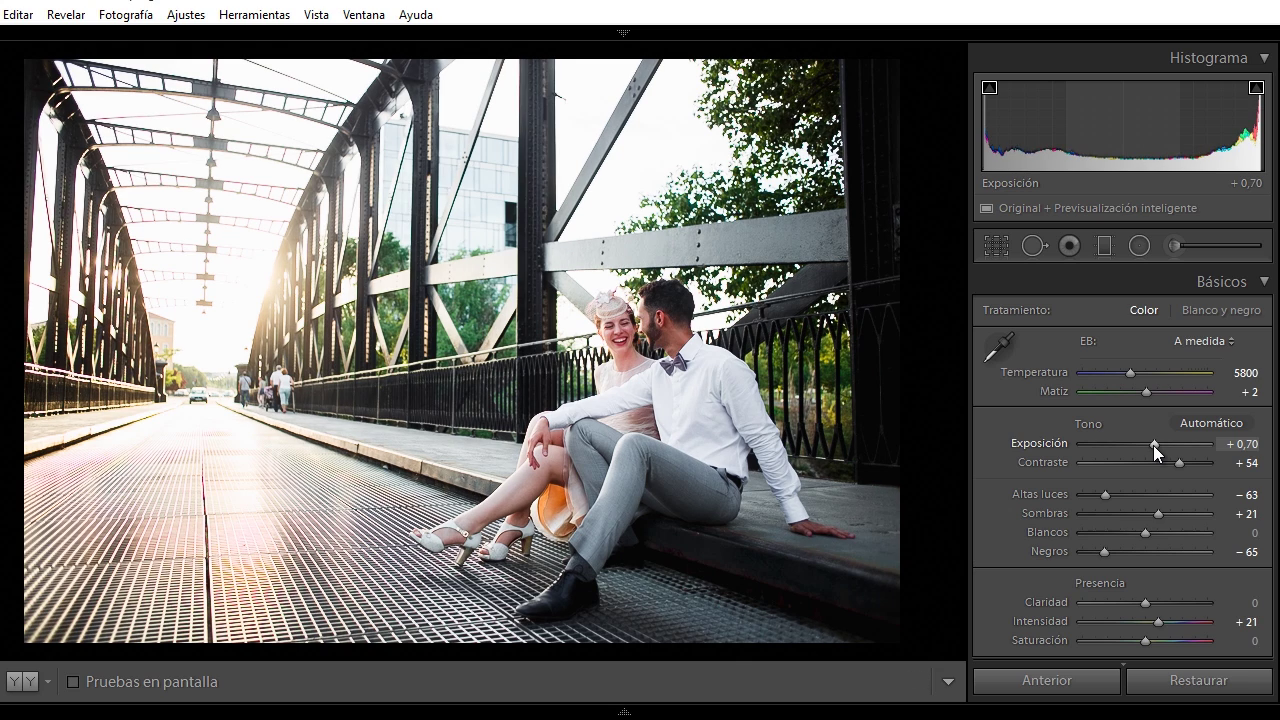
double_click(1178, 464)
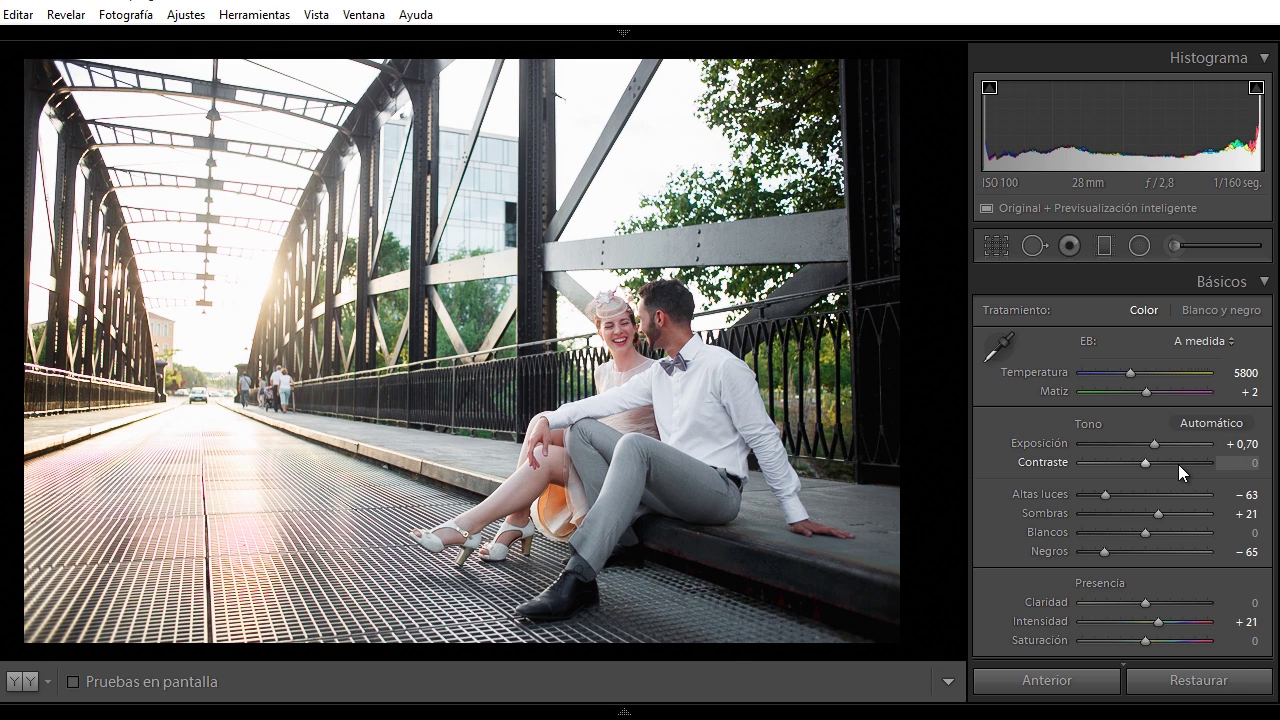
click(1171, 464)
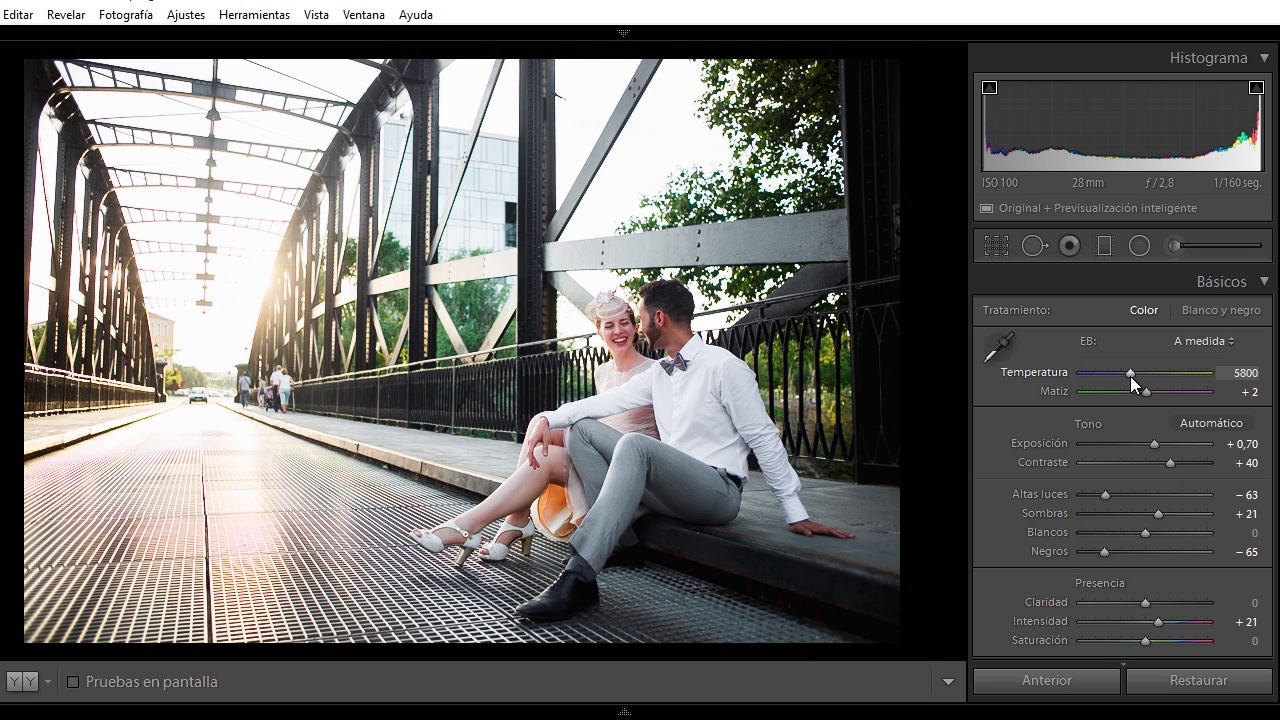
Set temperature to 6550, vibrance to +27 and shadows to +29
drag(1130, 376, 1139, 376)
click(1178, 628)
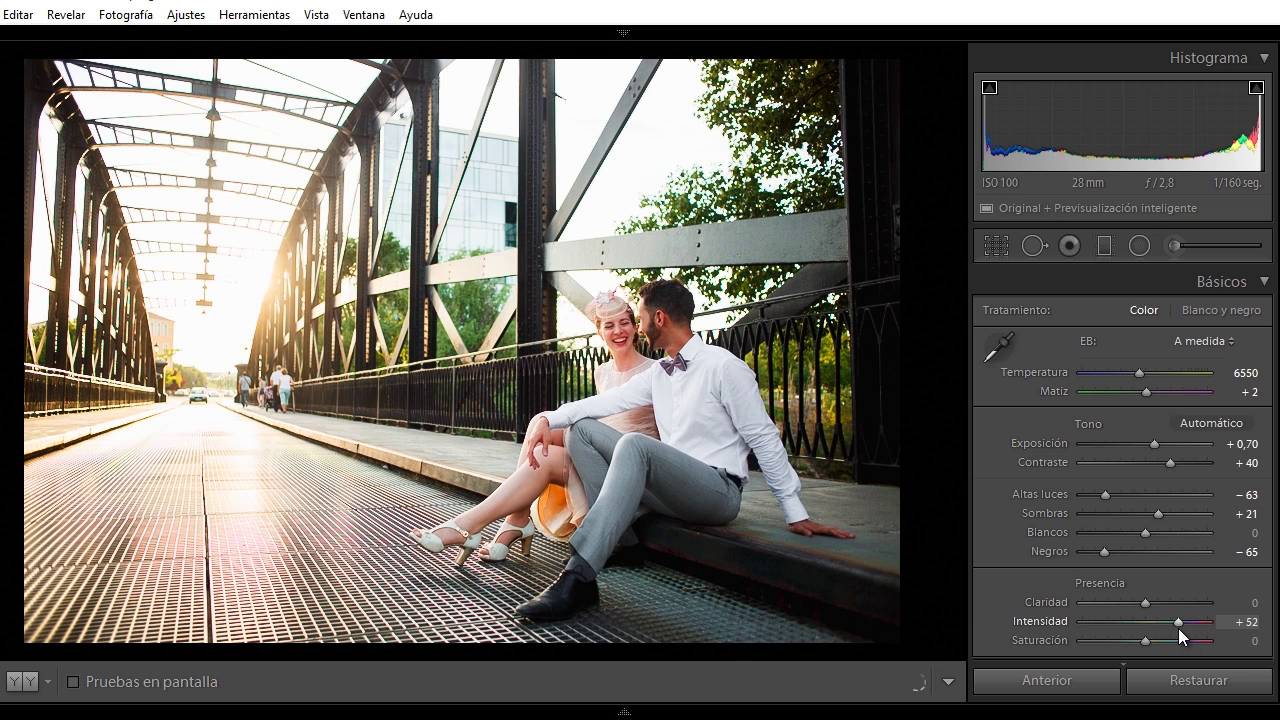
drag(1178, 628, 1161, 628)
click(1169, 514)
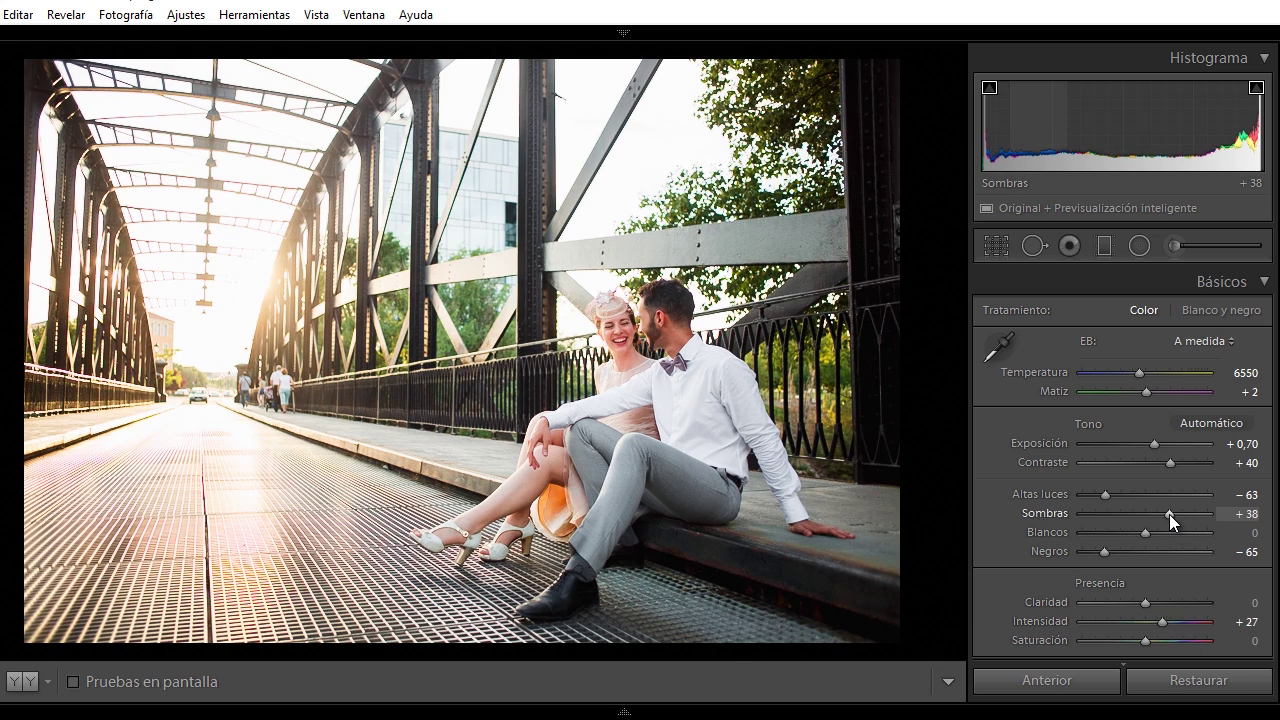
drag(1168, 514, 1163, 515)
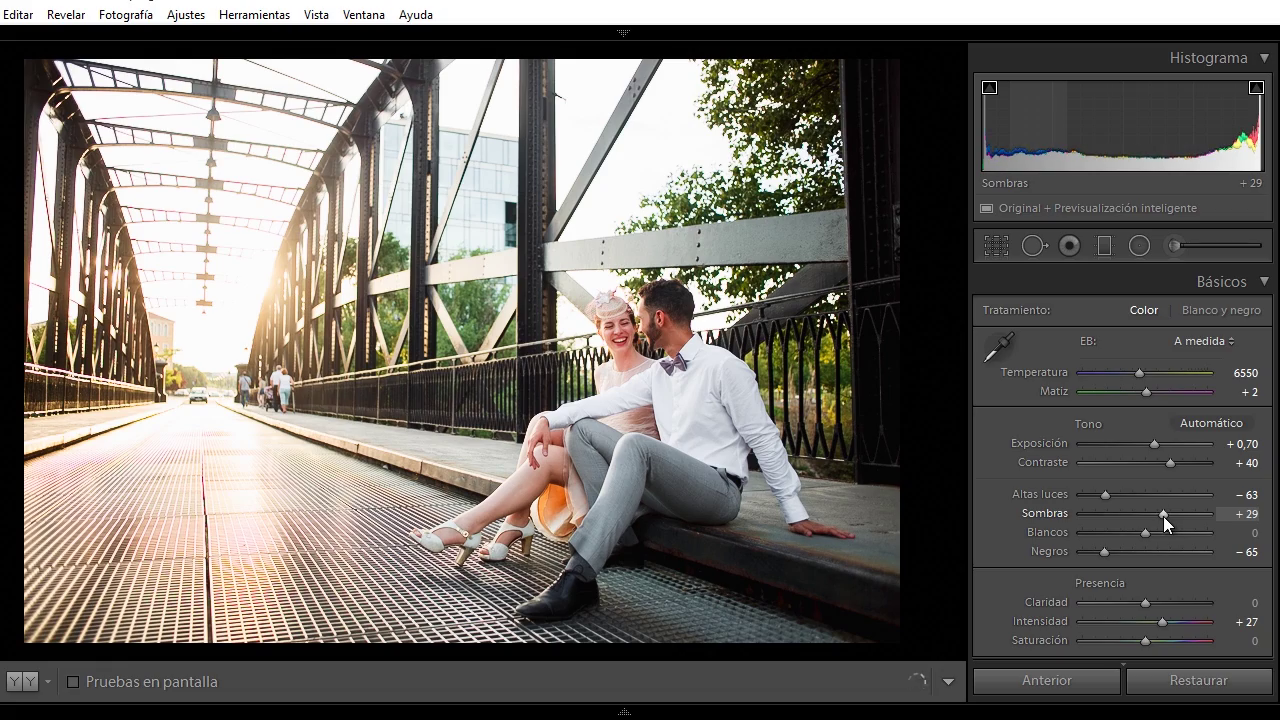
click(996, 245)
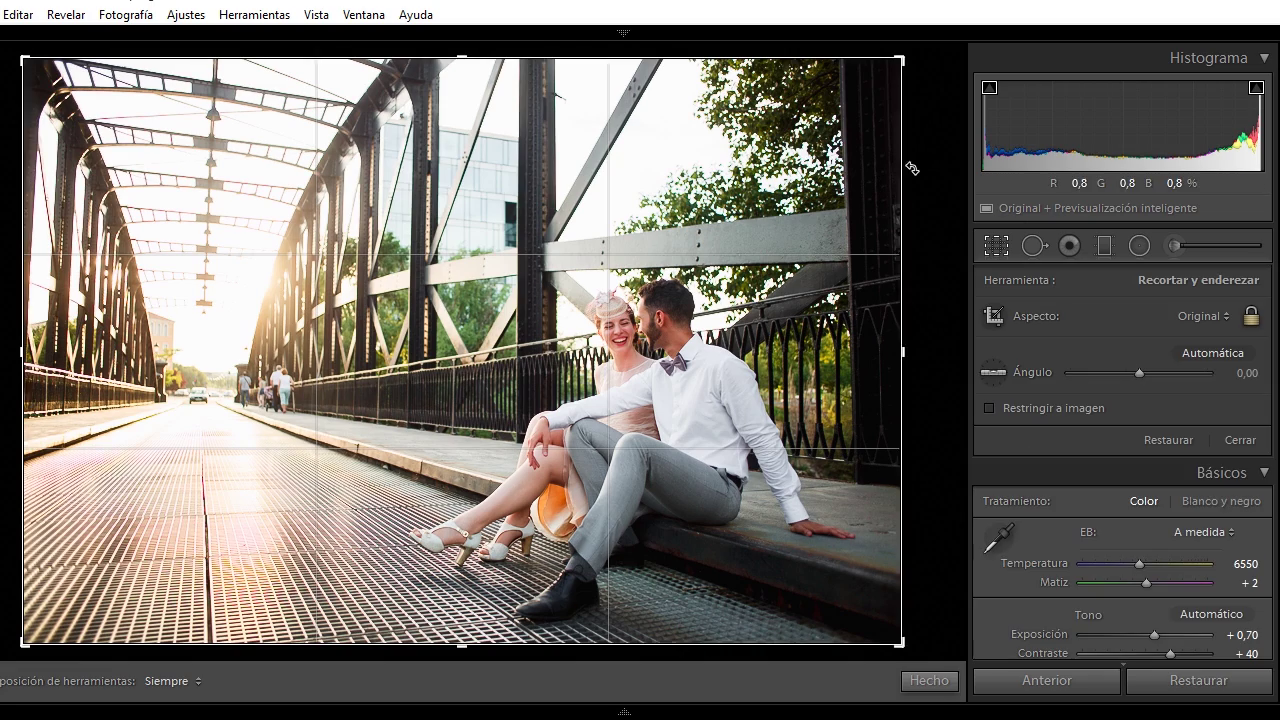
Rotate the couple photo about 1,20° to level the bridge and commit the crop
drag(928, 164, 930, 182)
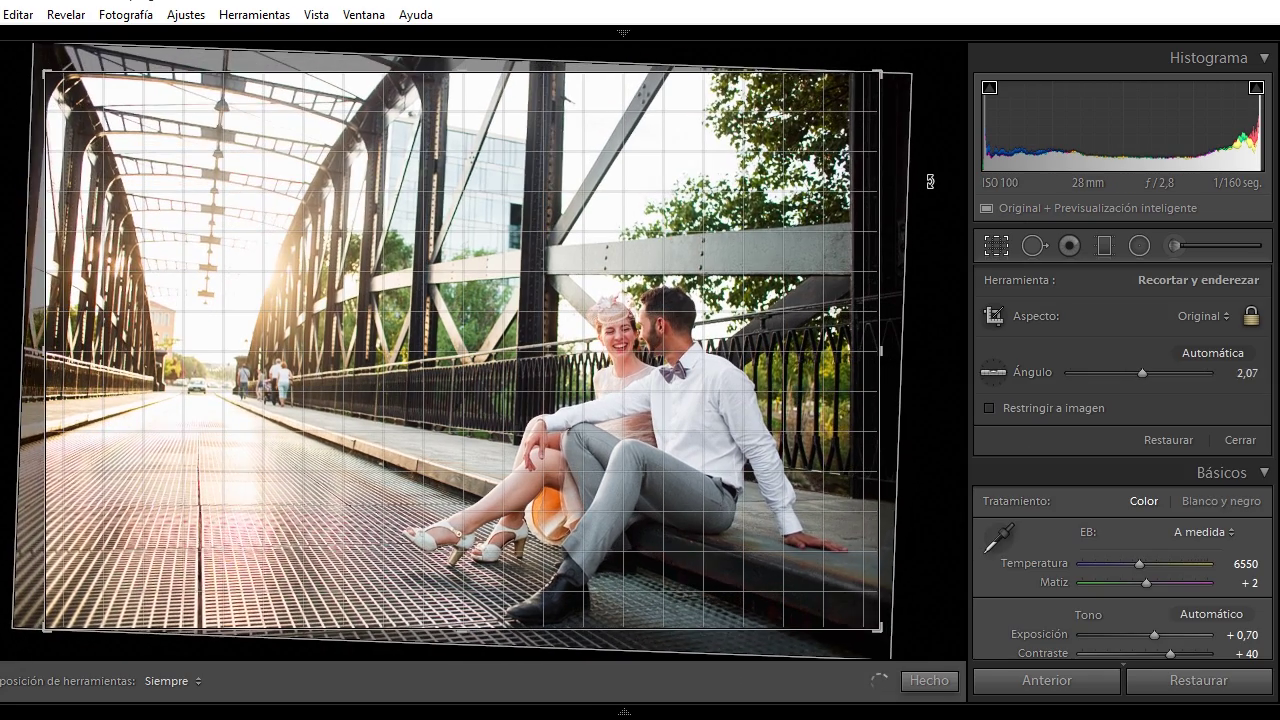
drag(930, 182, 930, 171)
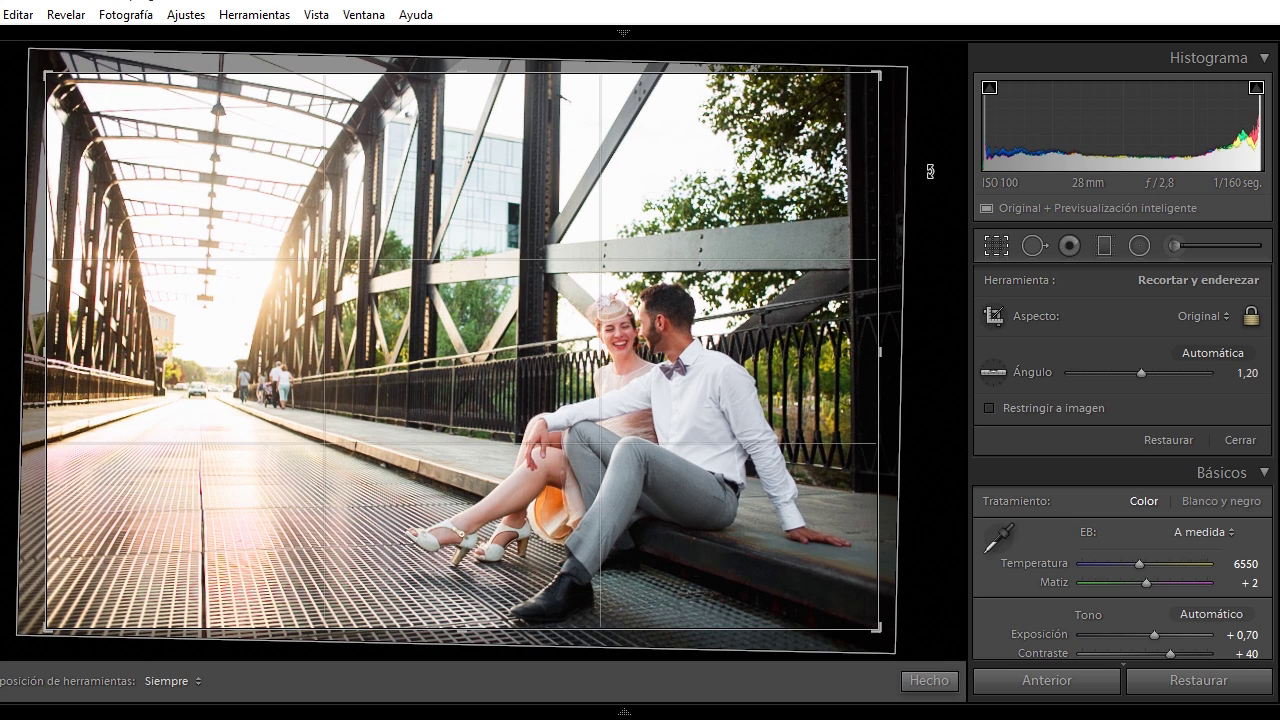
key(Return)
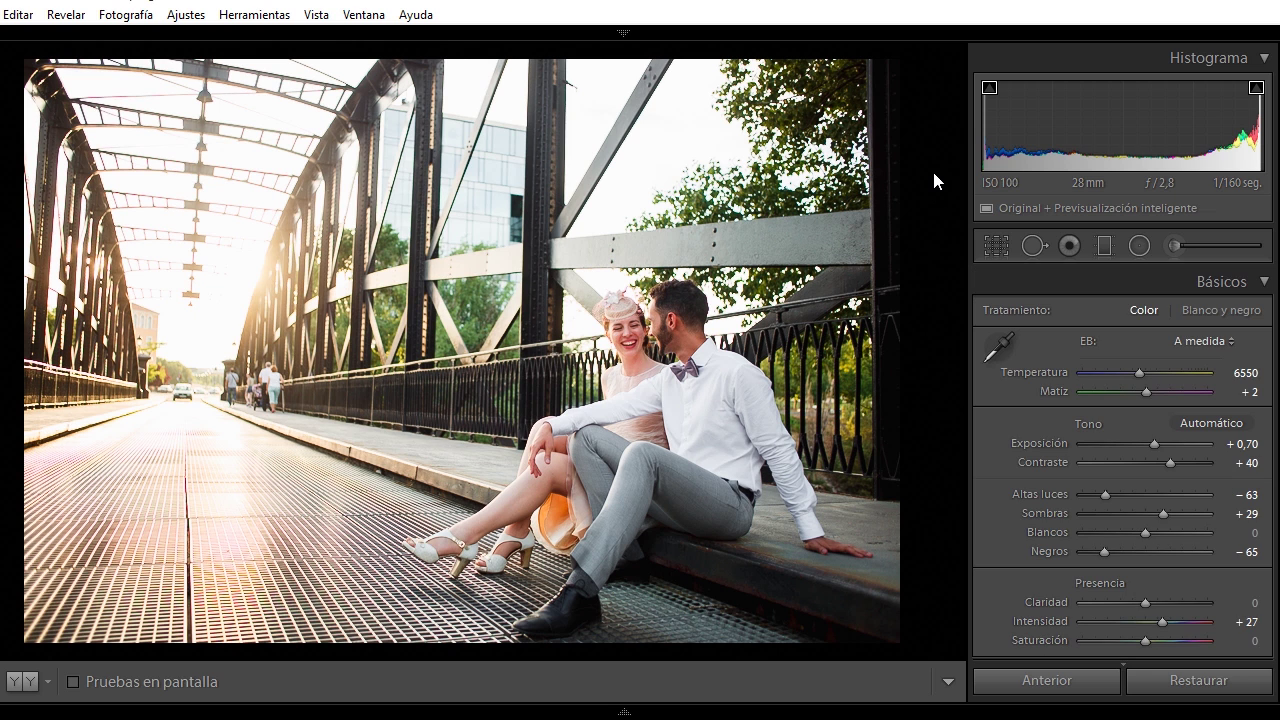
click(1106, 250)
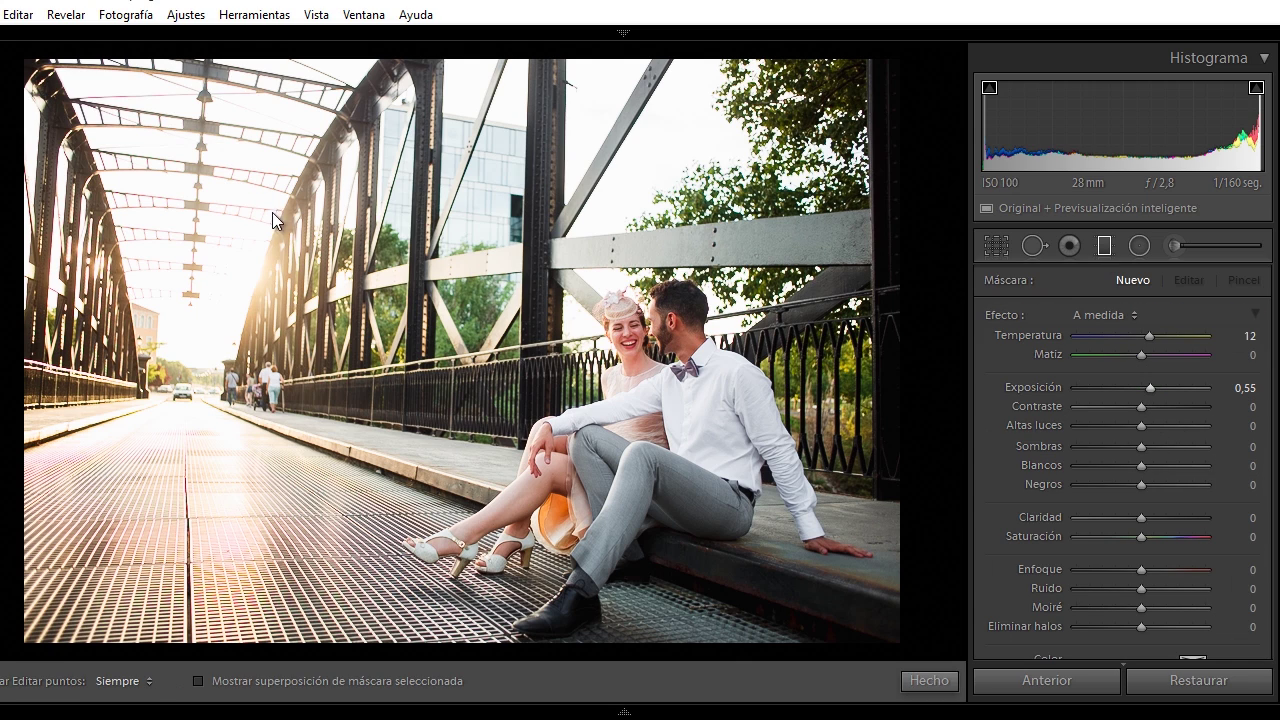
drag(156, 130, 470, 432)
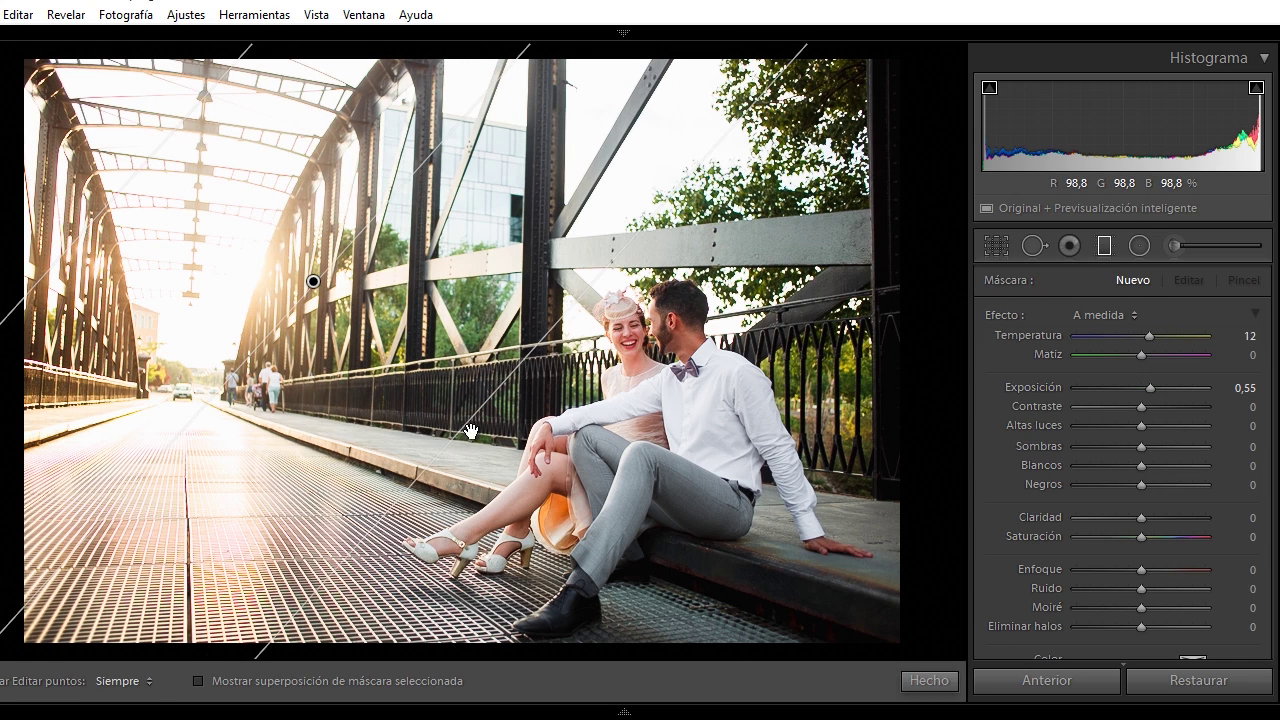
drag(470, 432, 337, 484)
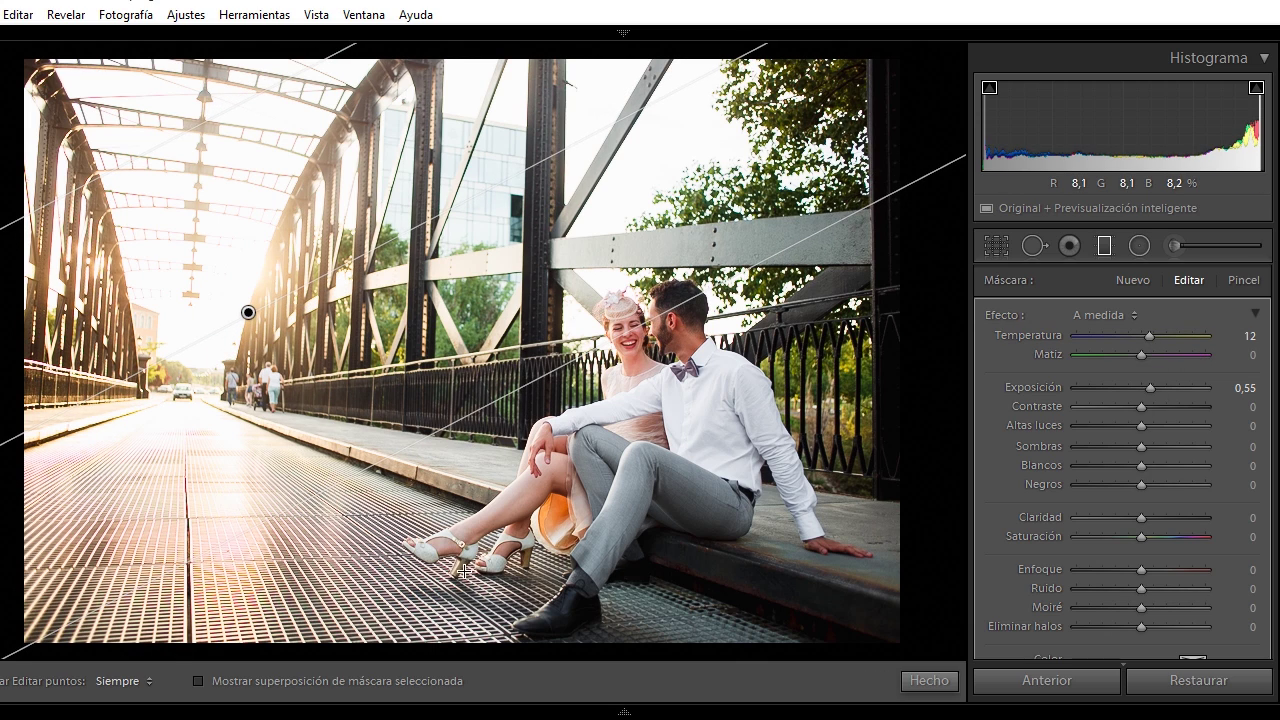
drag(165, 587, 207, 465)
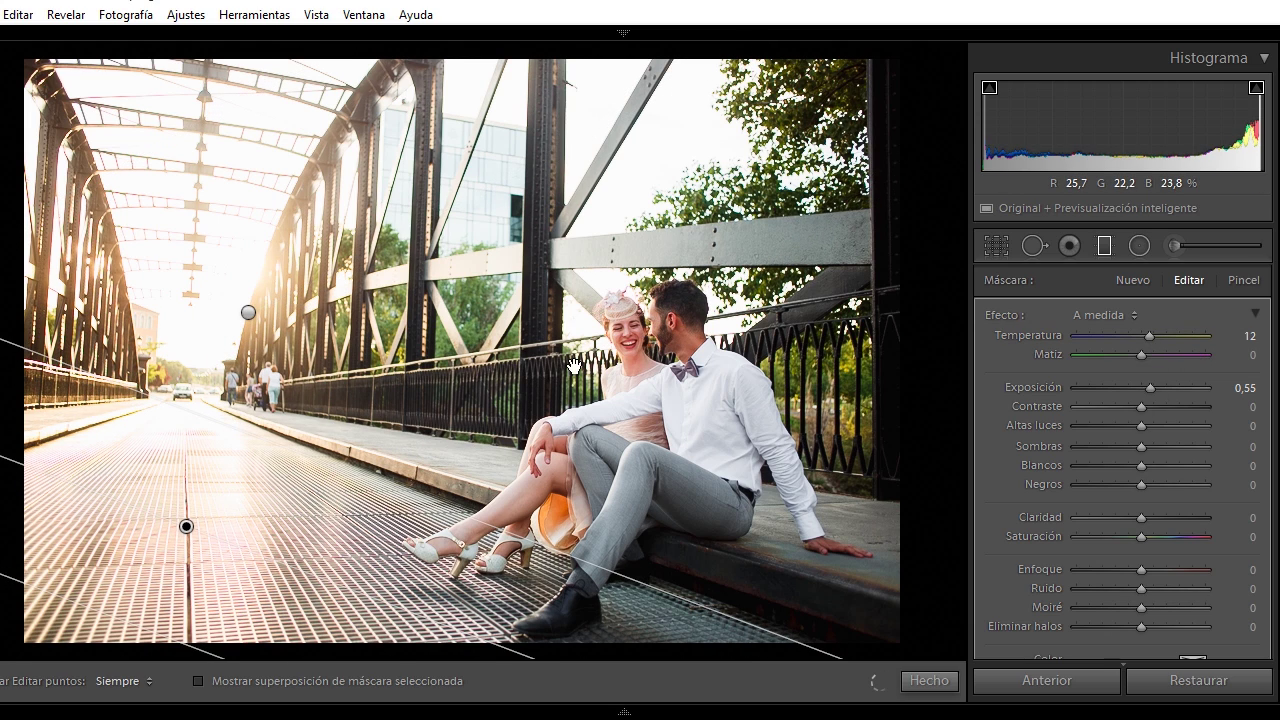
drag(1150, 387, 1133, 387)
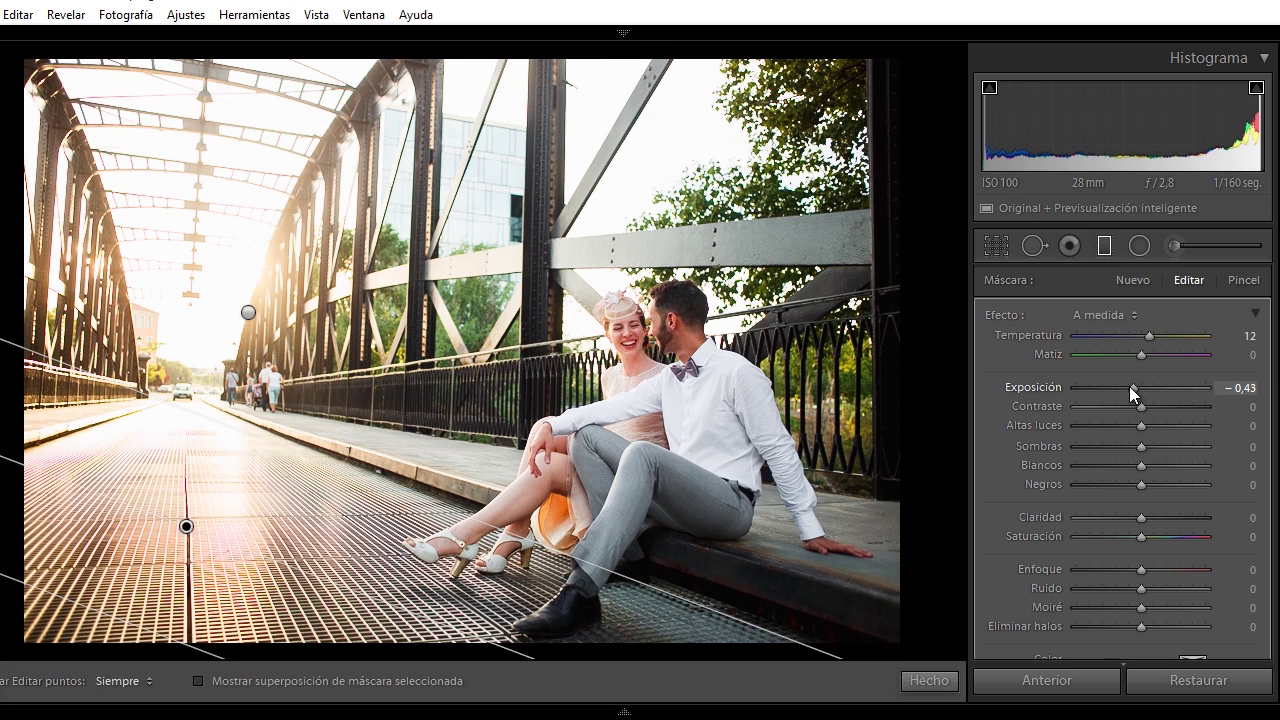
double_click(1149, 335)
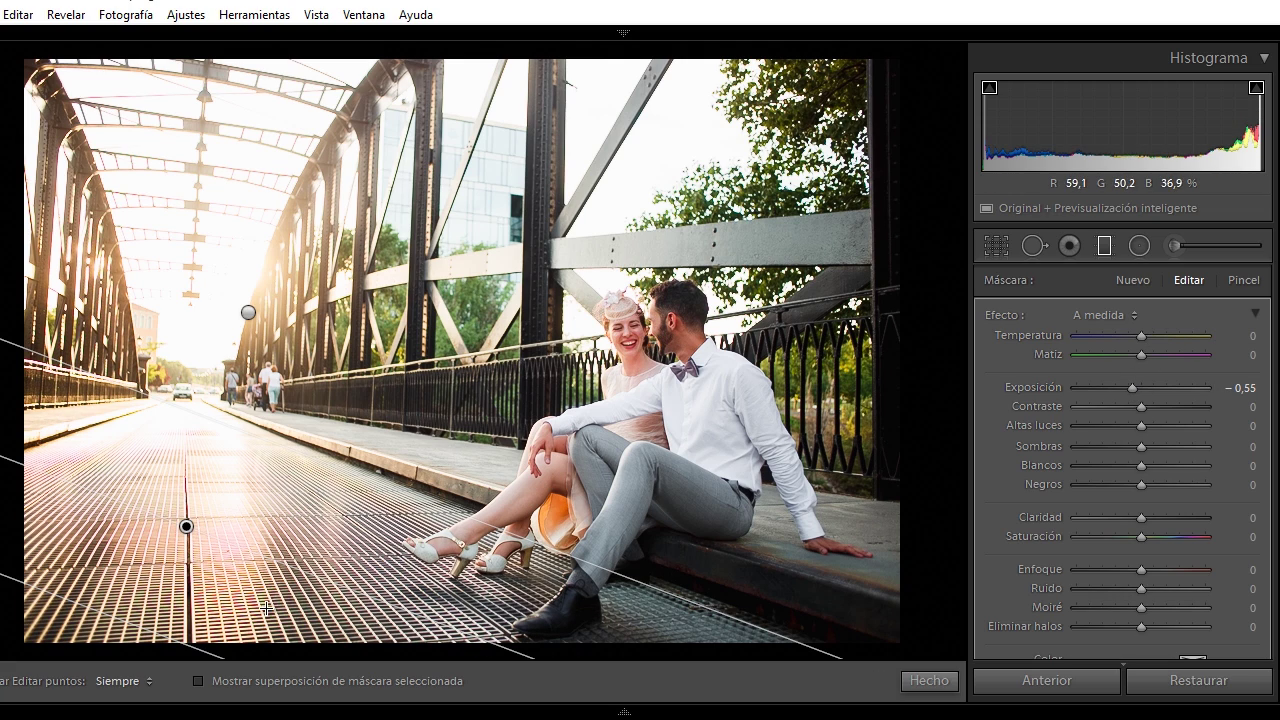
mouse_move(186, 526)
mouse_down()
mouse_move(243, 523)
mouse_move(220, 566)
mouse_up()
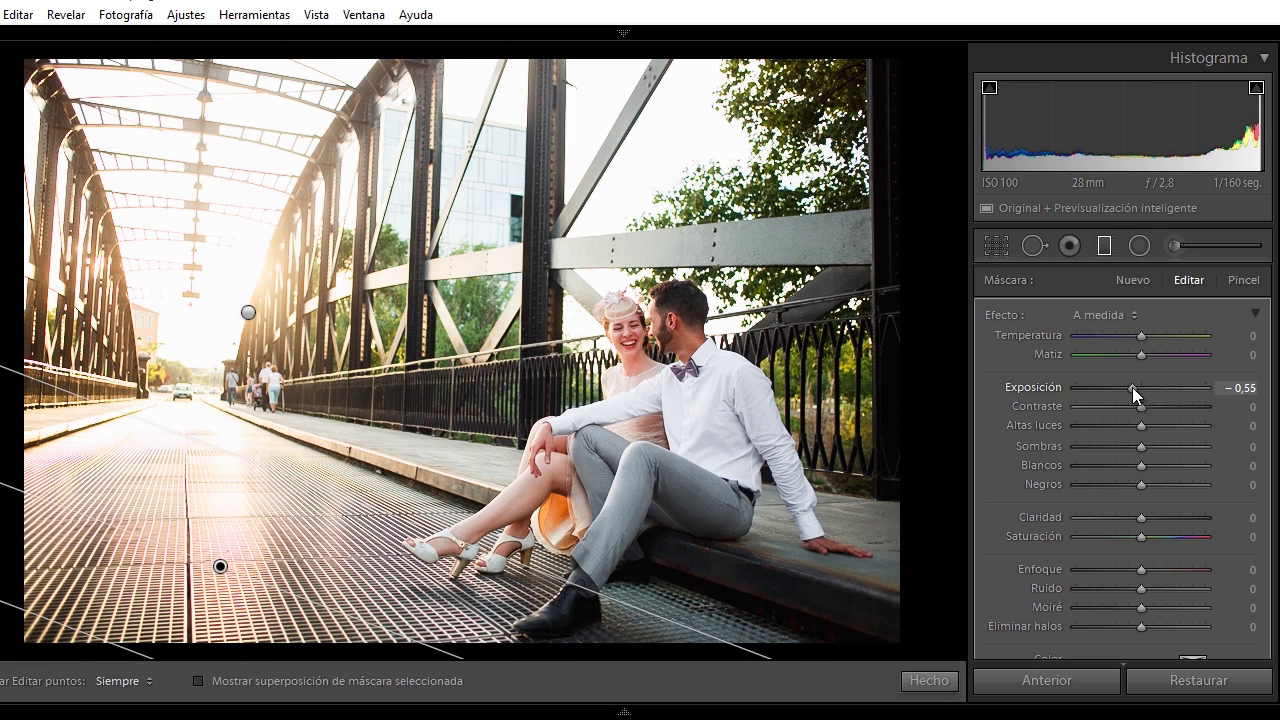
drag(1132, 387, 1110, 390)
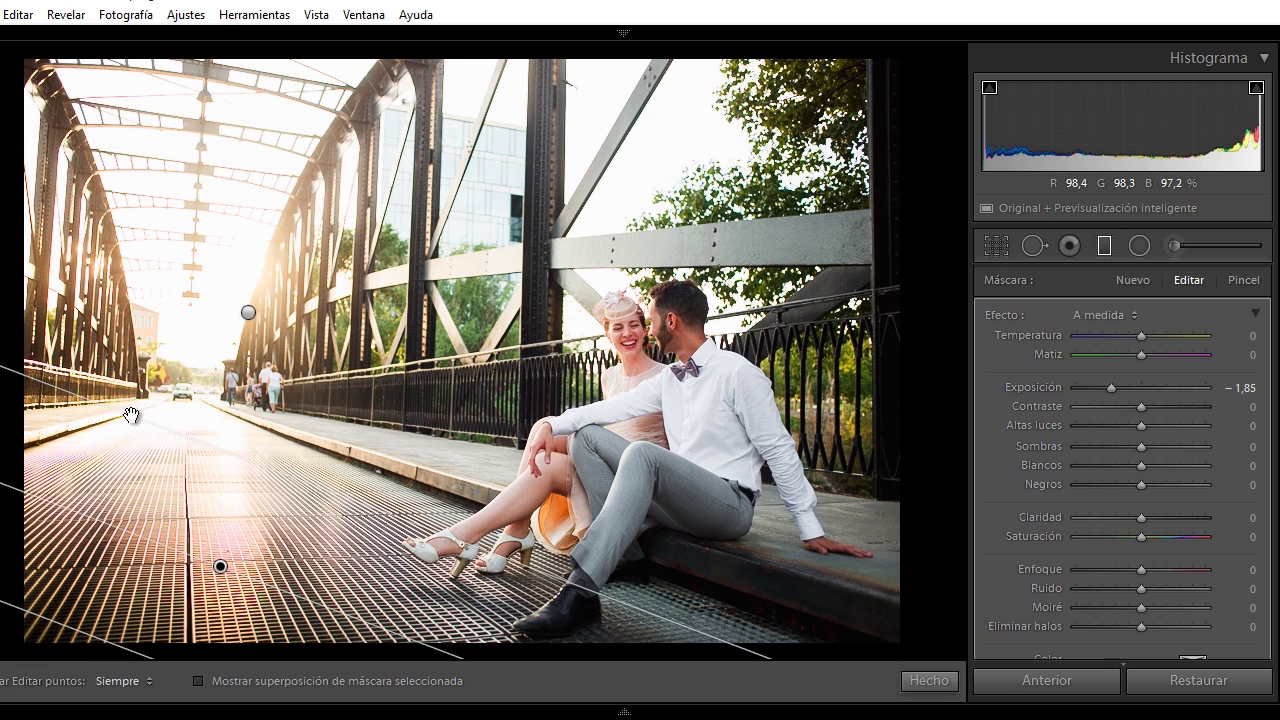
drag(131, 415, 206, 305)
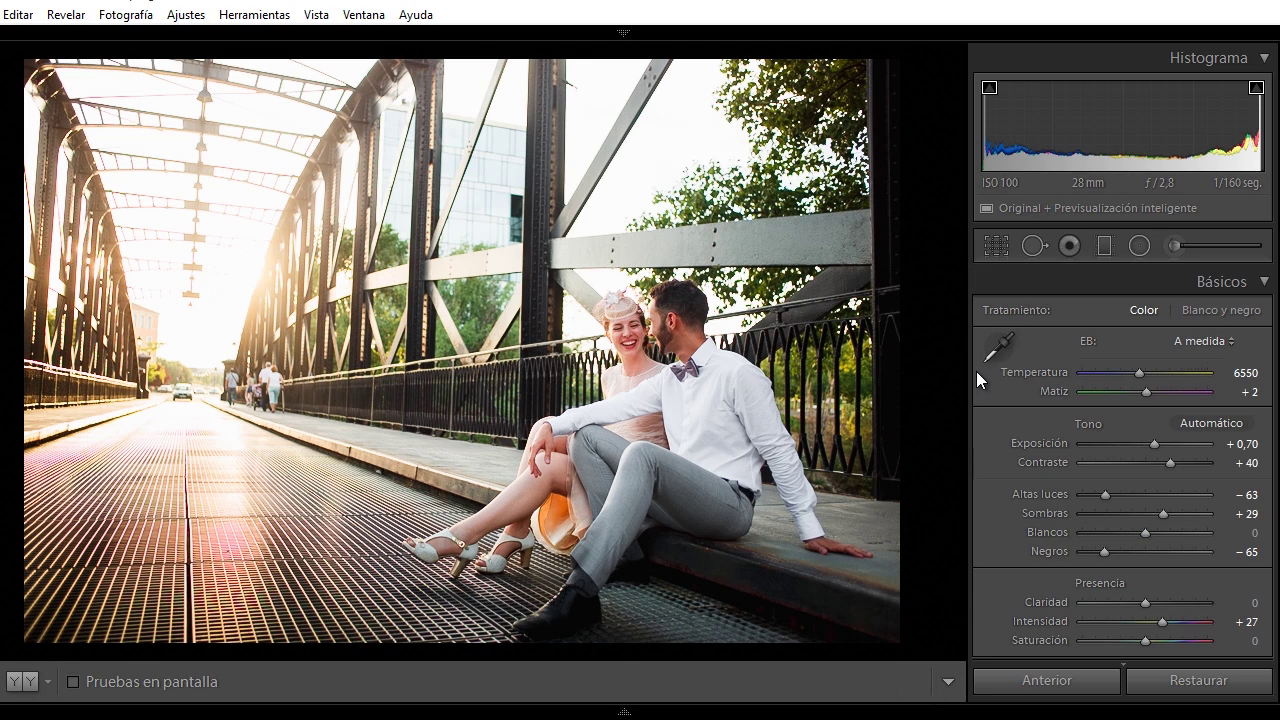
Zoom 1:1 on the floor grating and sample its fringe with the Defringe eyedropper
click(283, 586)
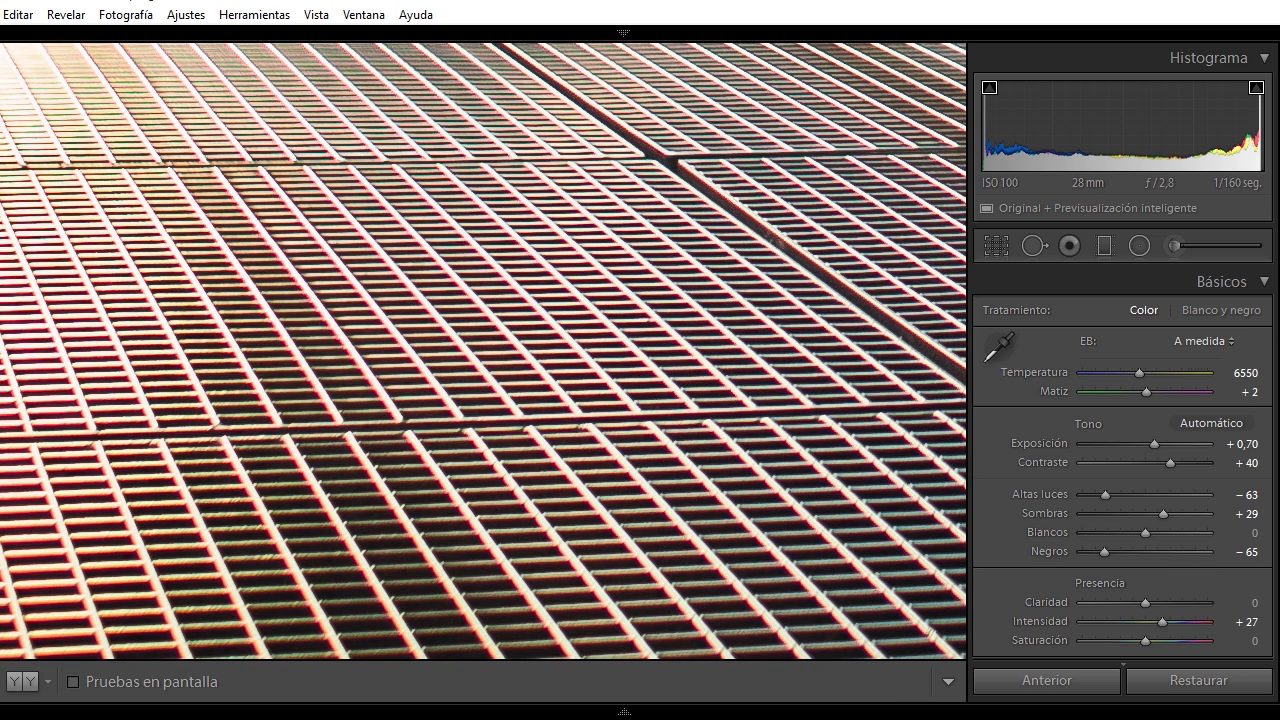
scroll(1276, 322, down, 5)
scroll(1276, 322, down, 5)
scroll(1276, 322, down, 5)
scroll(1120, 420, down, 2)
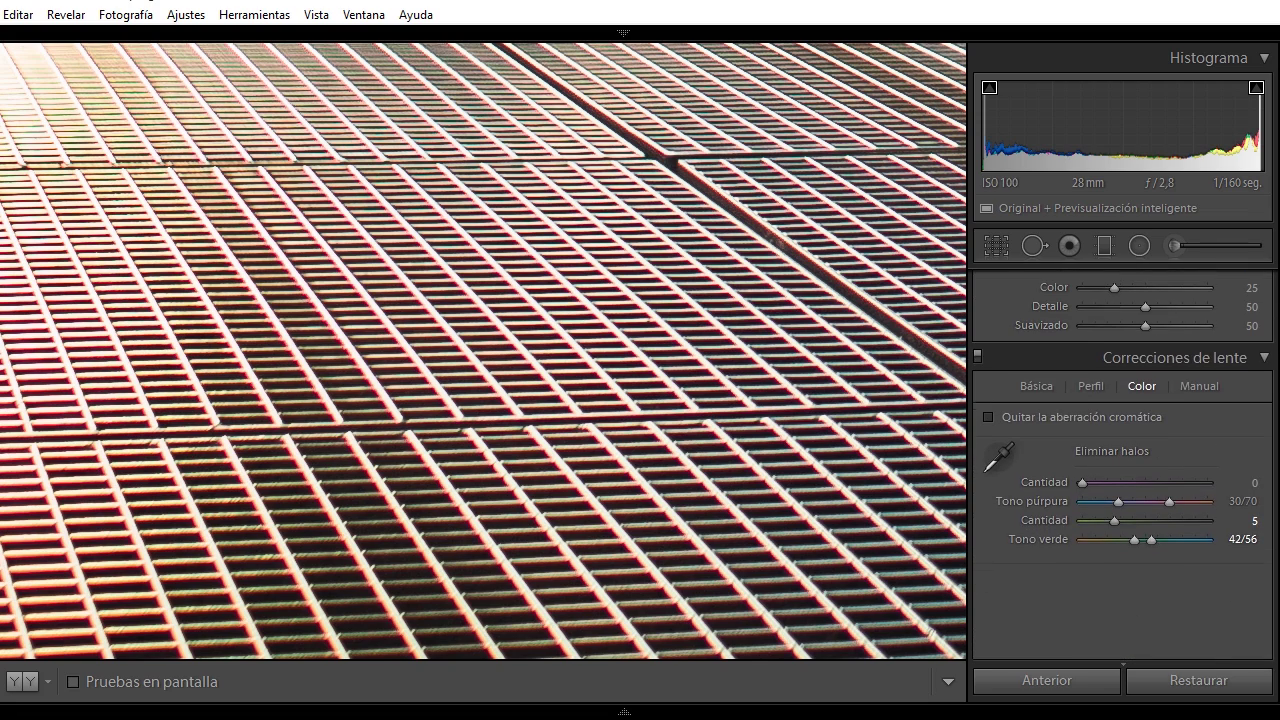
click(999, 462)
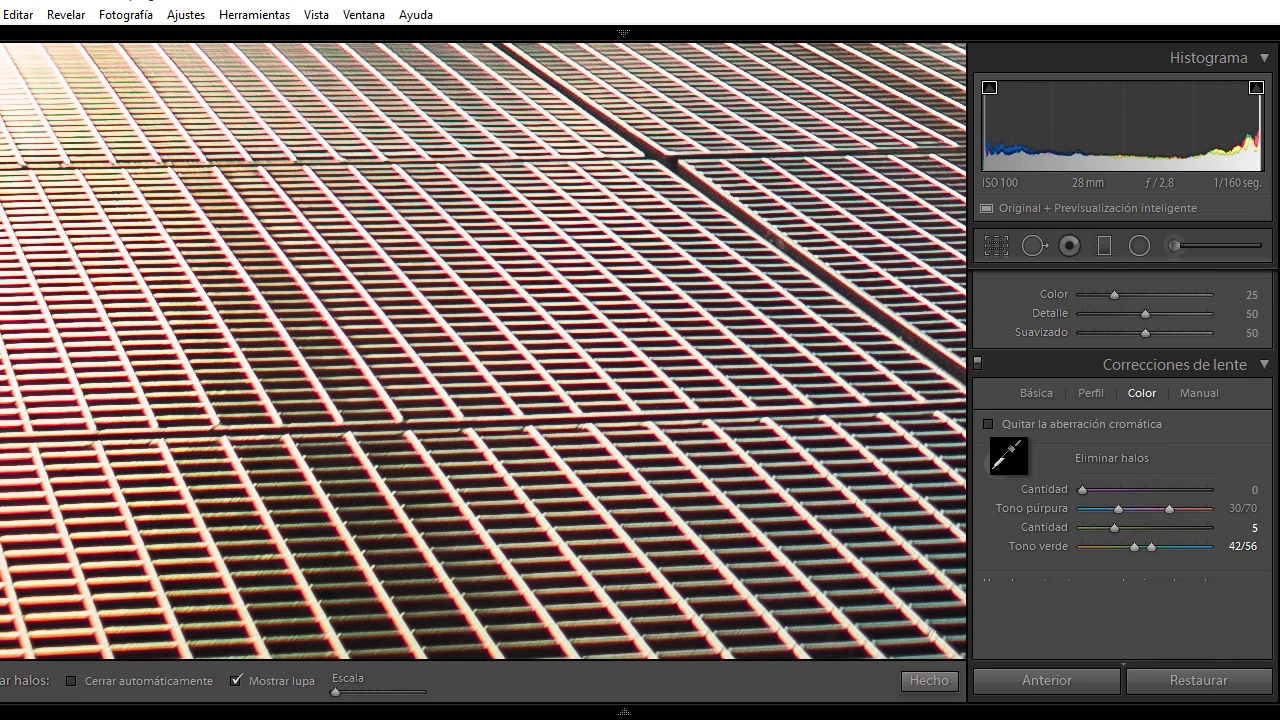
click(616, 533)
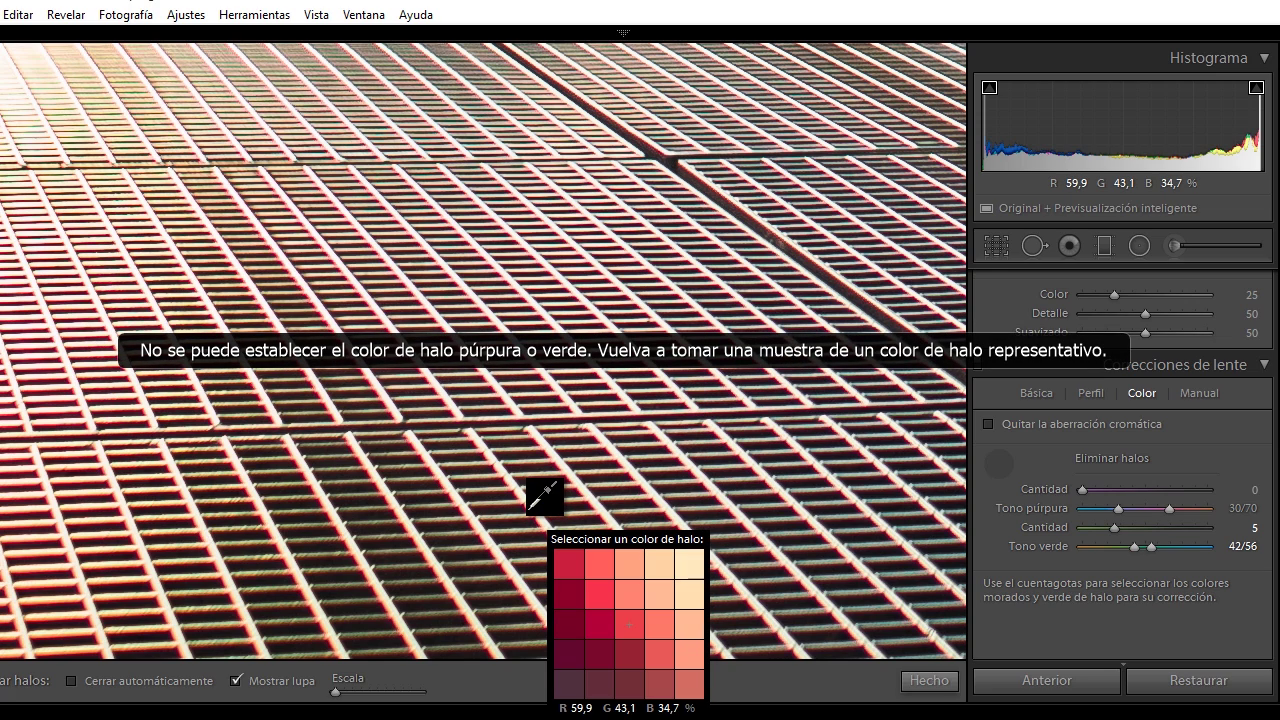
click(928, 681)
Scroll to the HSL Saturation sliders, adjust one, and try fully desaturating the reds
scroll(1120, 460, up, 5)
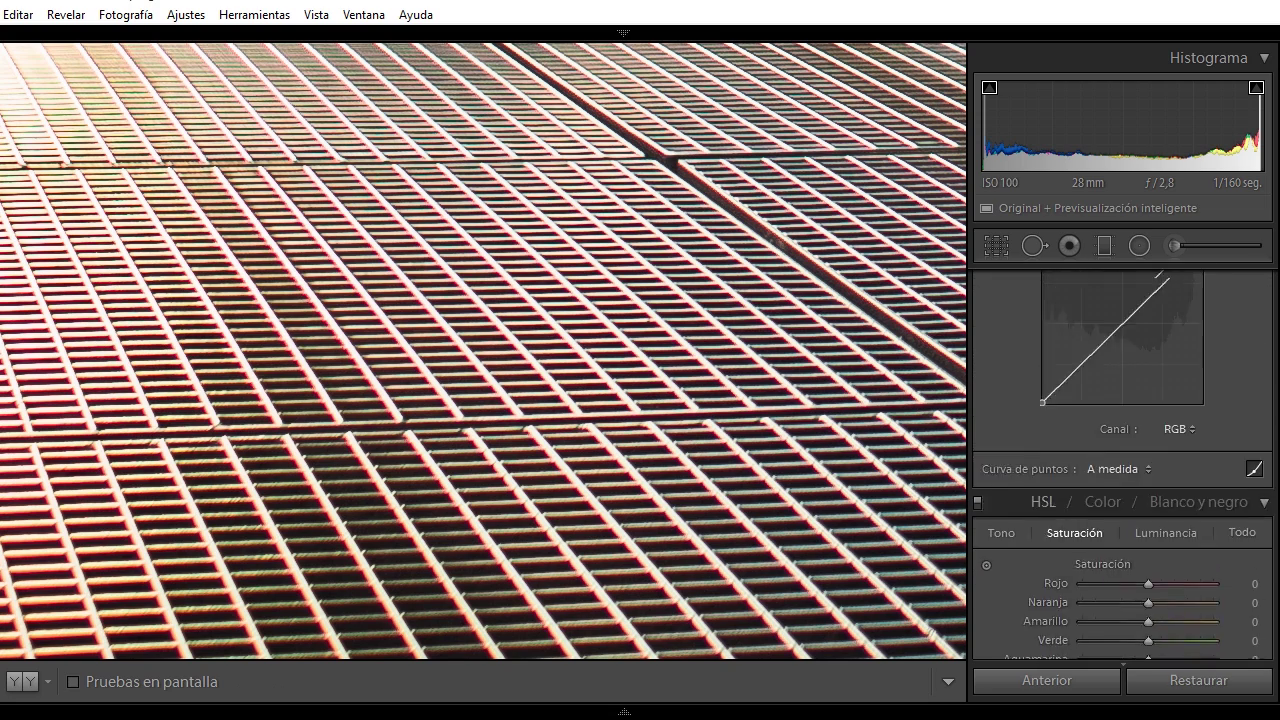
scroll(1120, 460, up, 5)
scroll(1120, 460, up, 1)
scroll(1120, 460, down, 5)
scroll(1120, 460, down, 3)
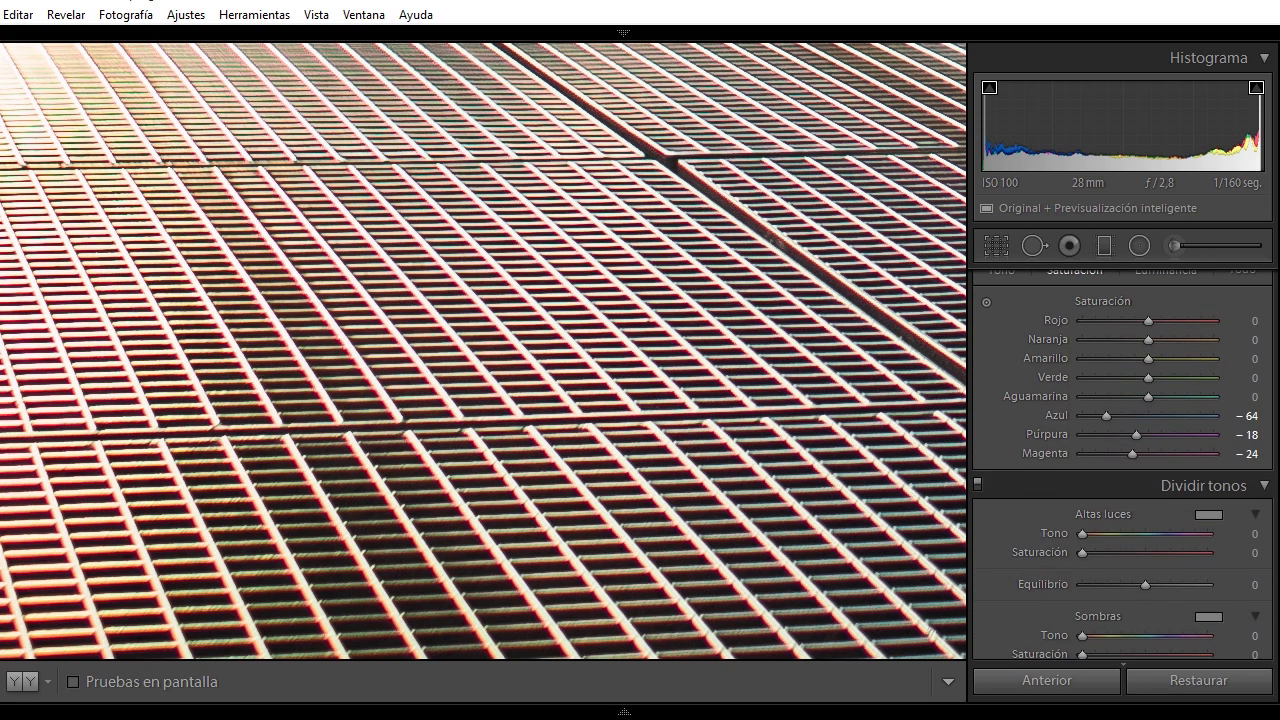
drag(1084, 454, 1035, 447)
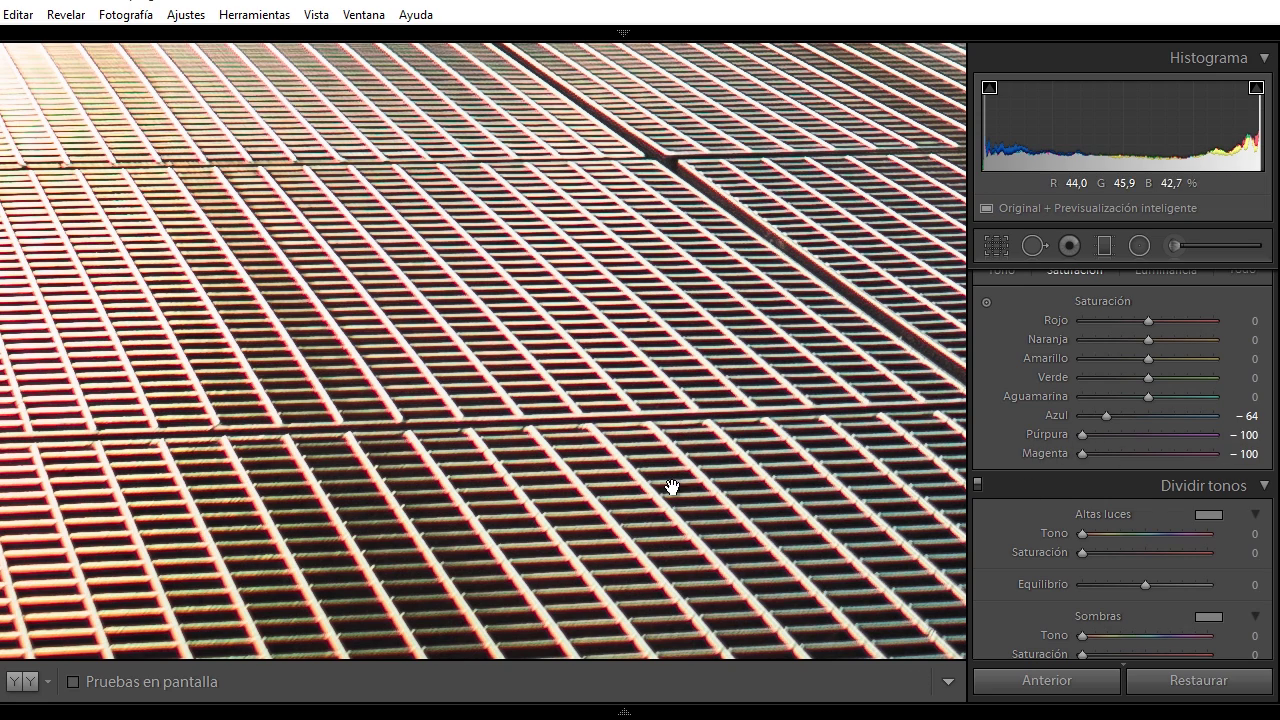
click(1079, 320)
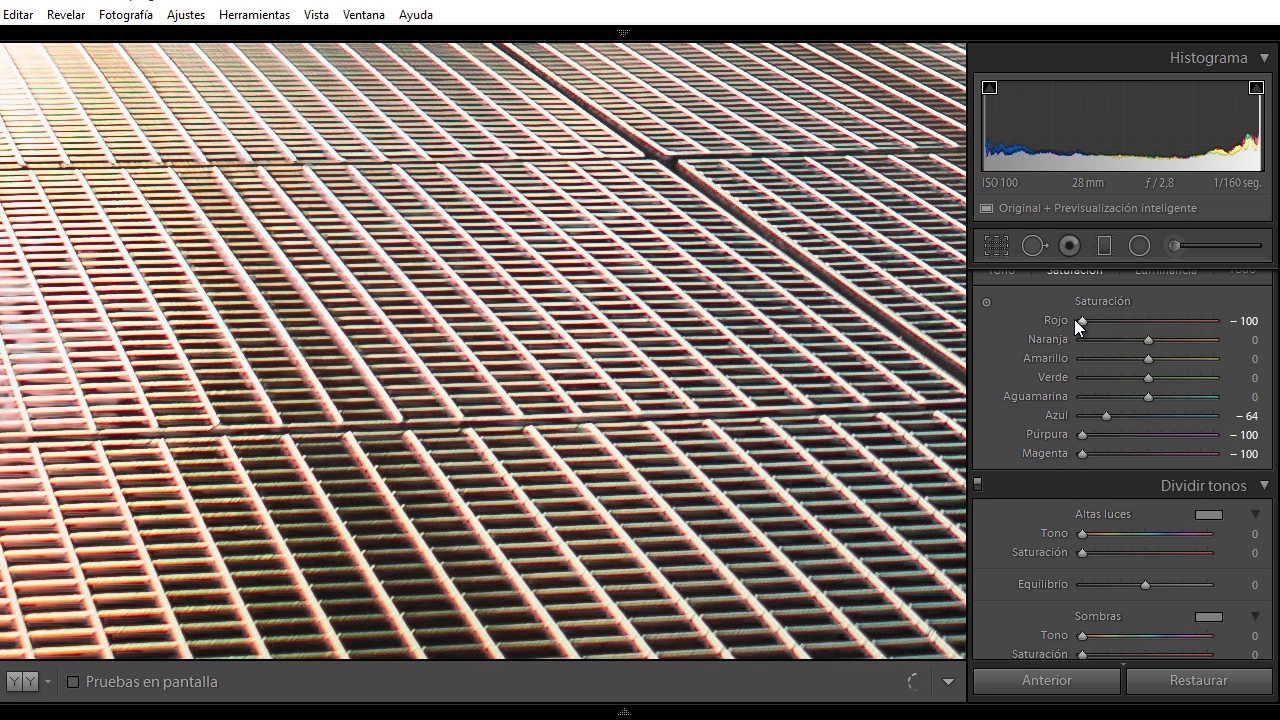
click(693, 441)
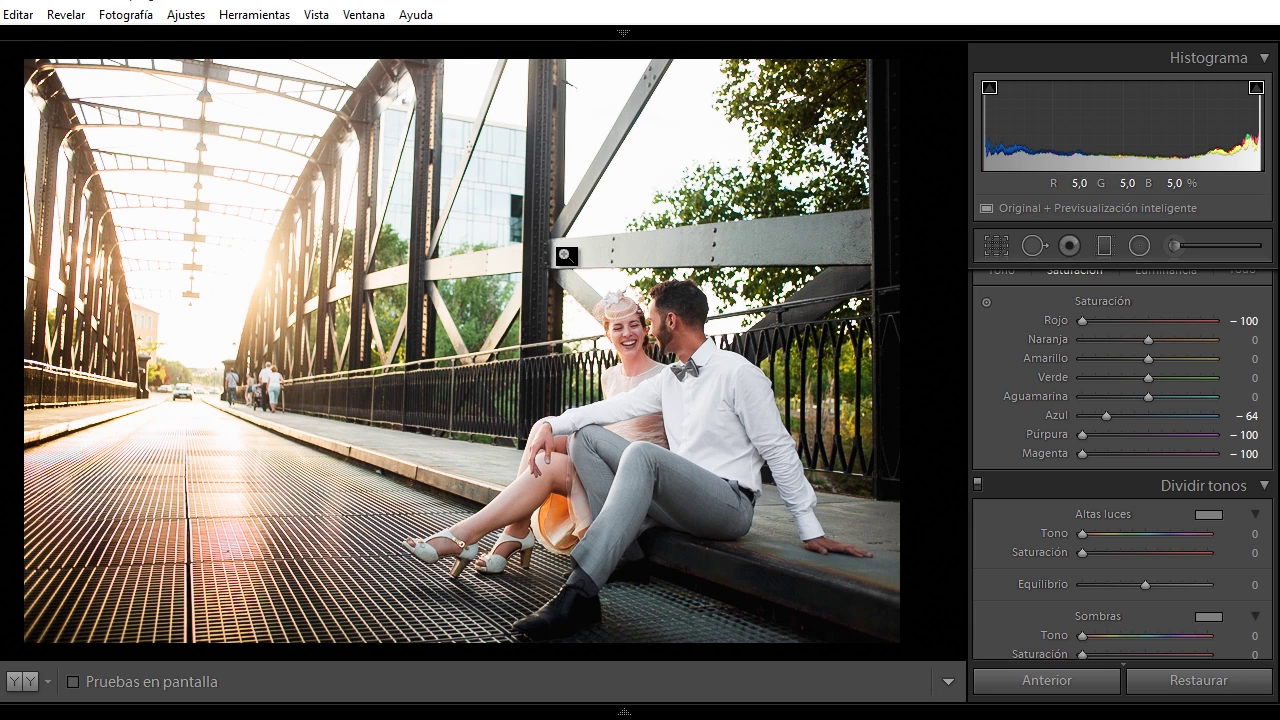
Set purple saturation to -18 and magenta to -32, then push red to -100
click(1126, 436)
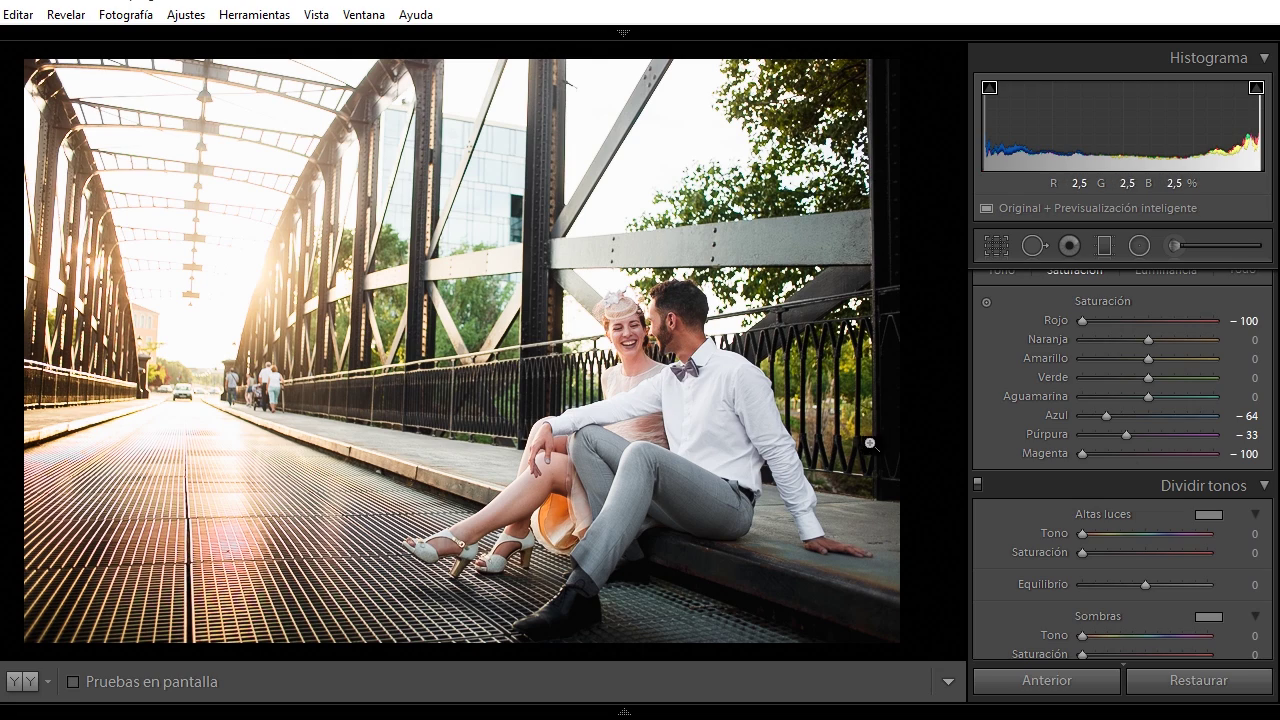
click(1127, 454)
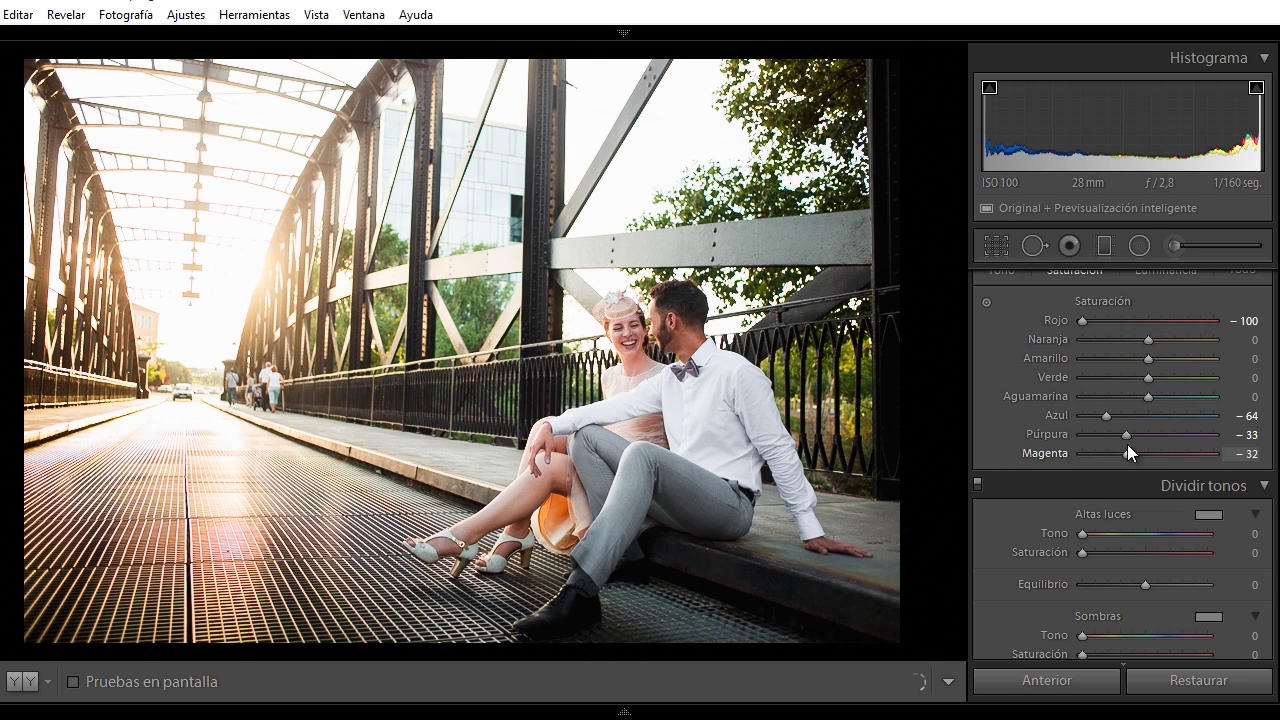
mouse_move(1133, 438)
mouse_down()
mouse_move(1117, 416)
mouse_move(1130, 418)
mouse_up()
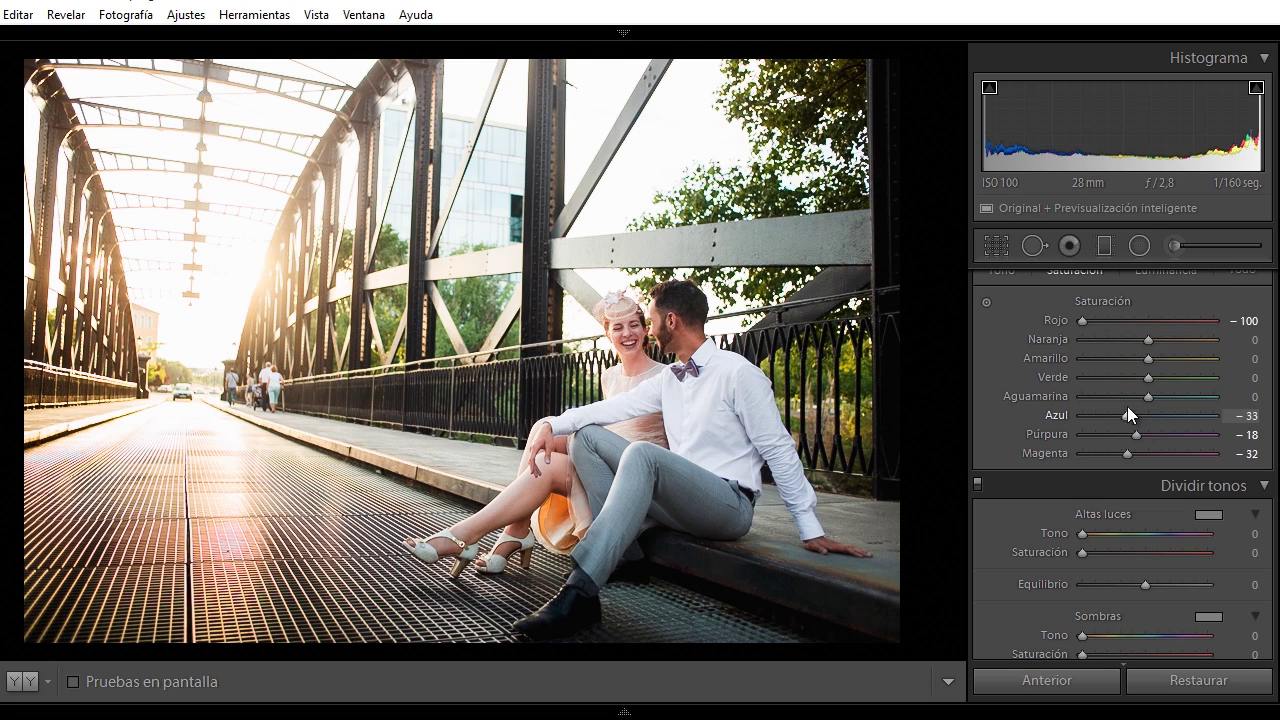
double_click(1085, 322)
click(1084, 322)
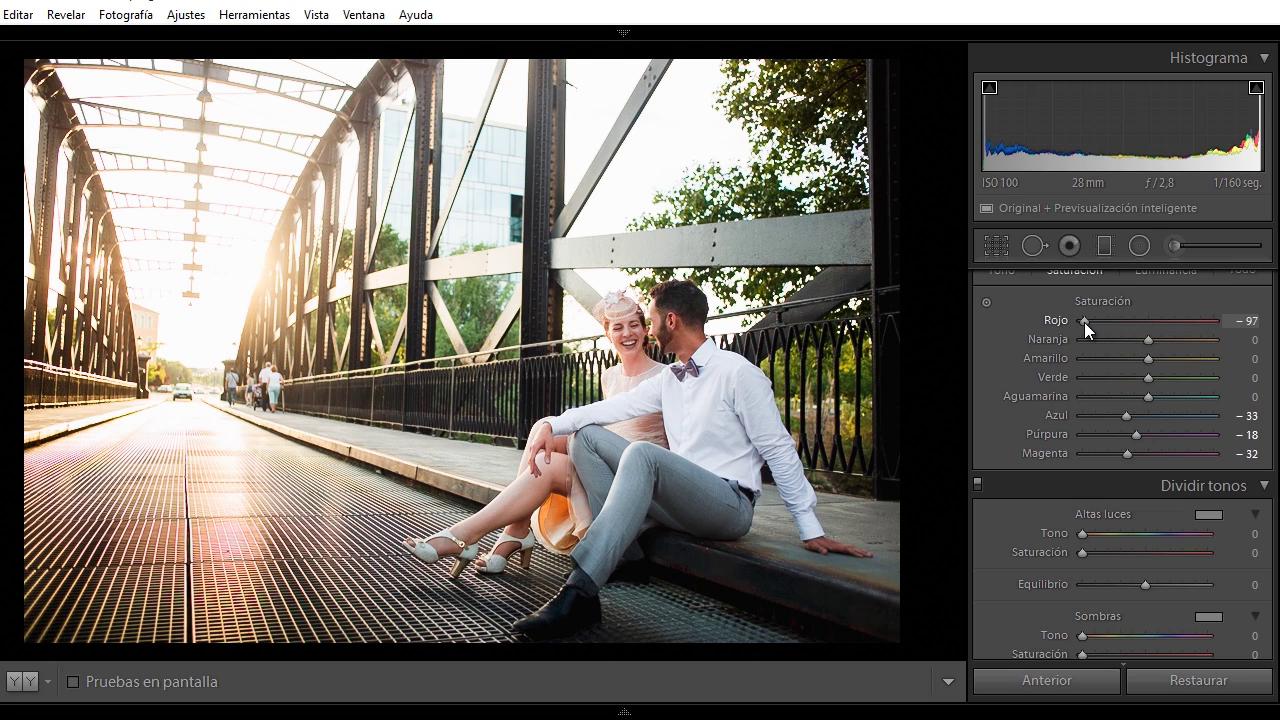
drag(1084, 322, 1081, 322)
After checking the woman's skin, settle red saturation at -18 and raise green saturation
click(627, 333)
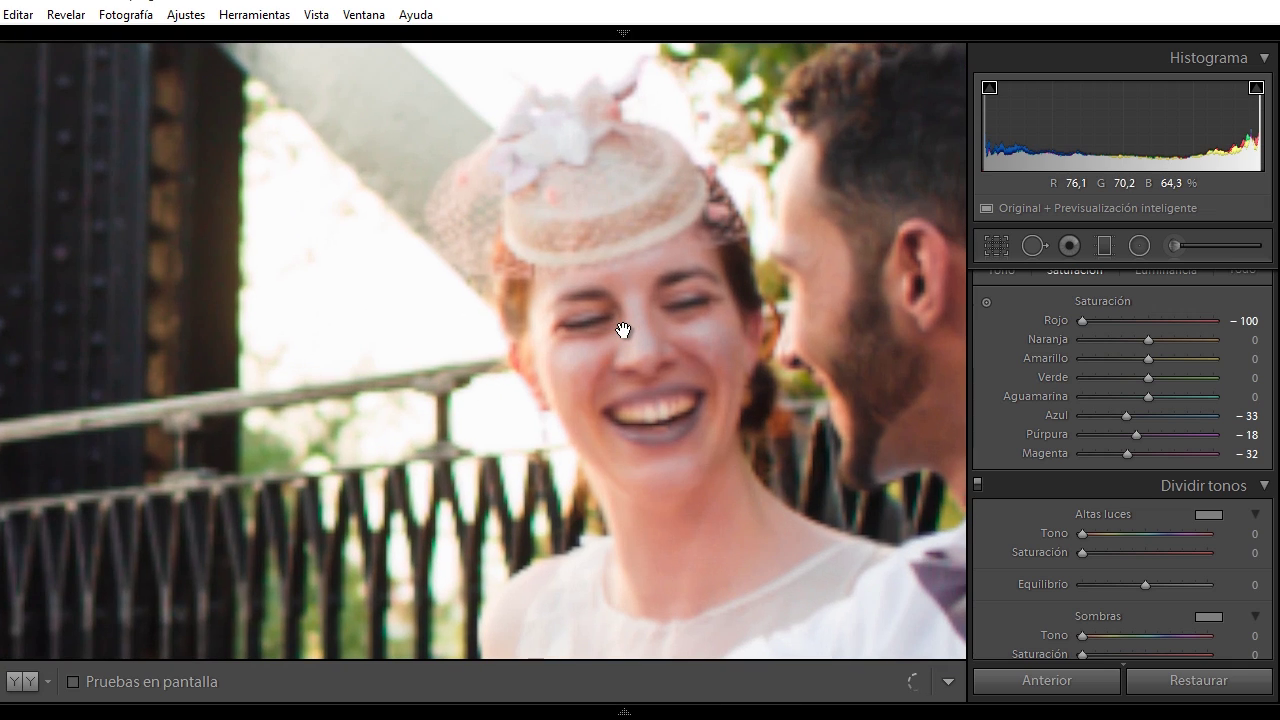
click(697, 455)
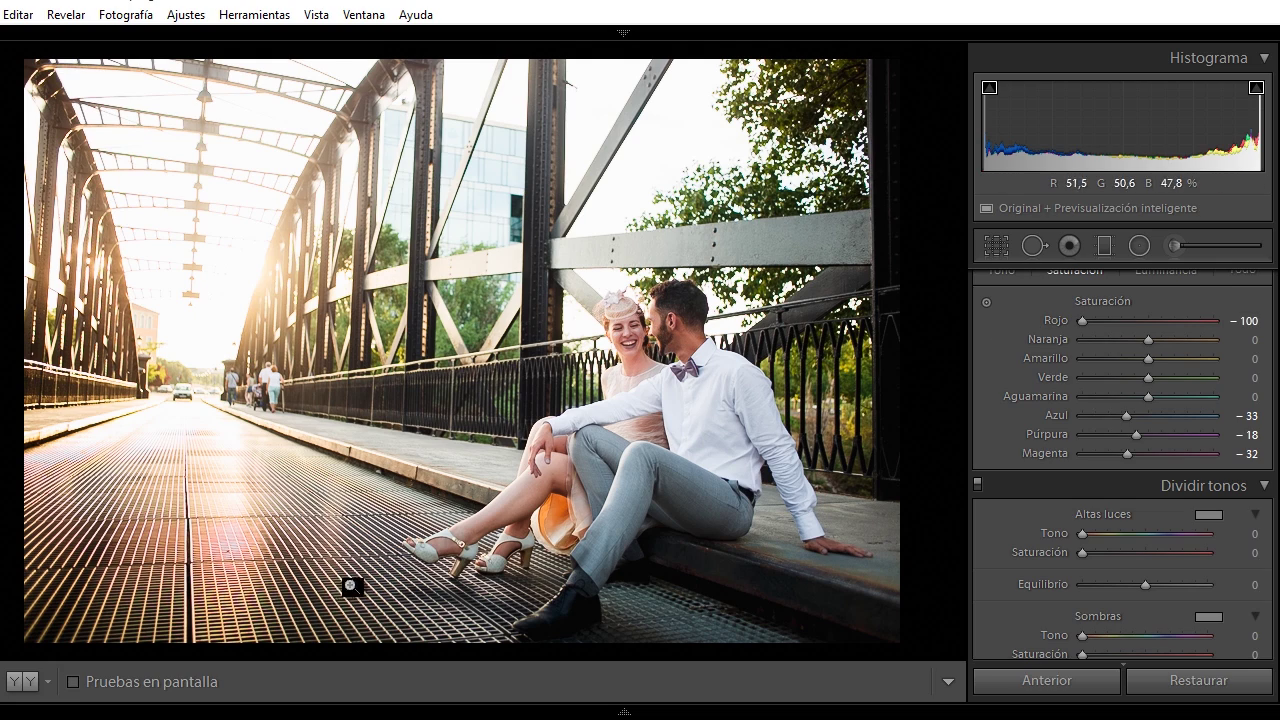
double_click(1082, 317)
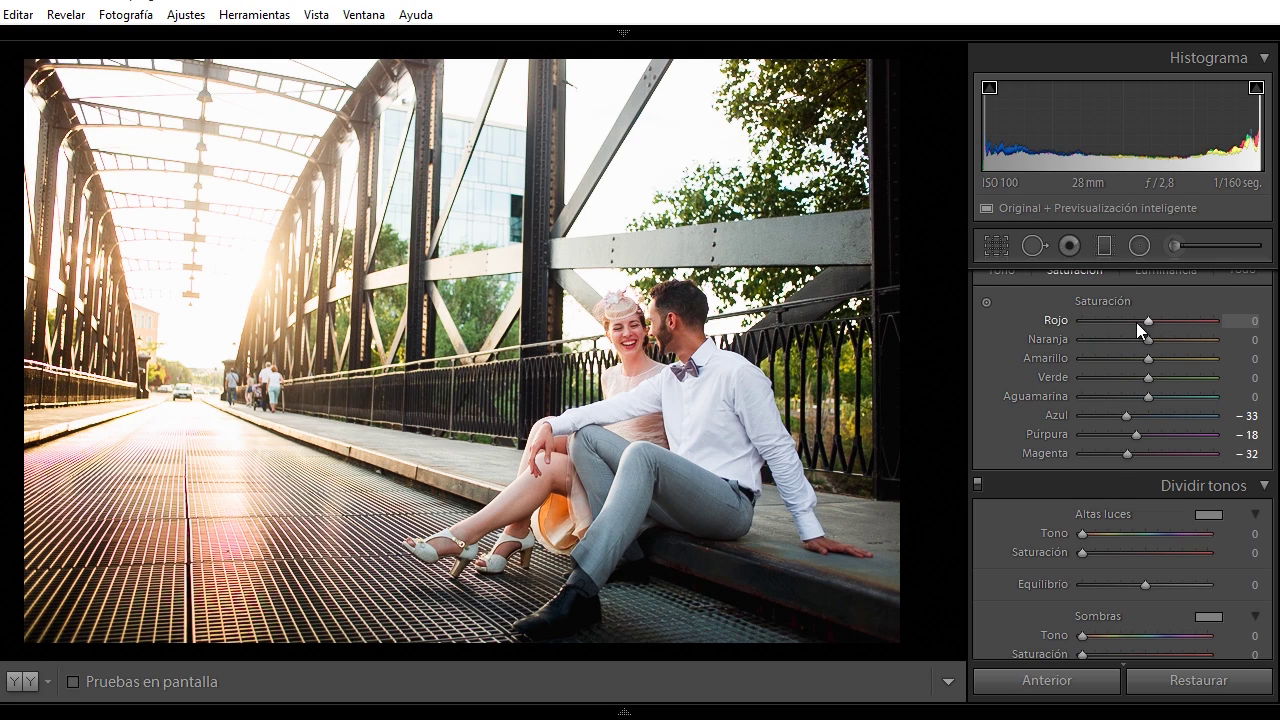
click(1136, 322)
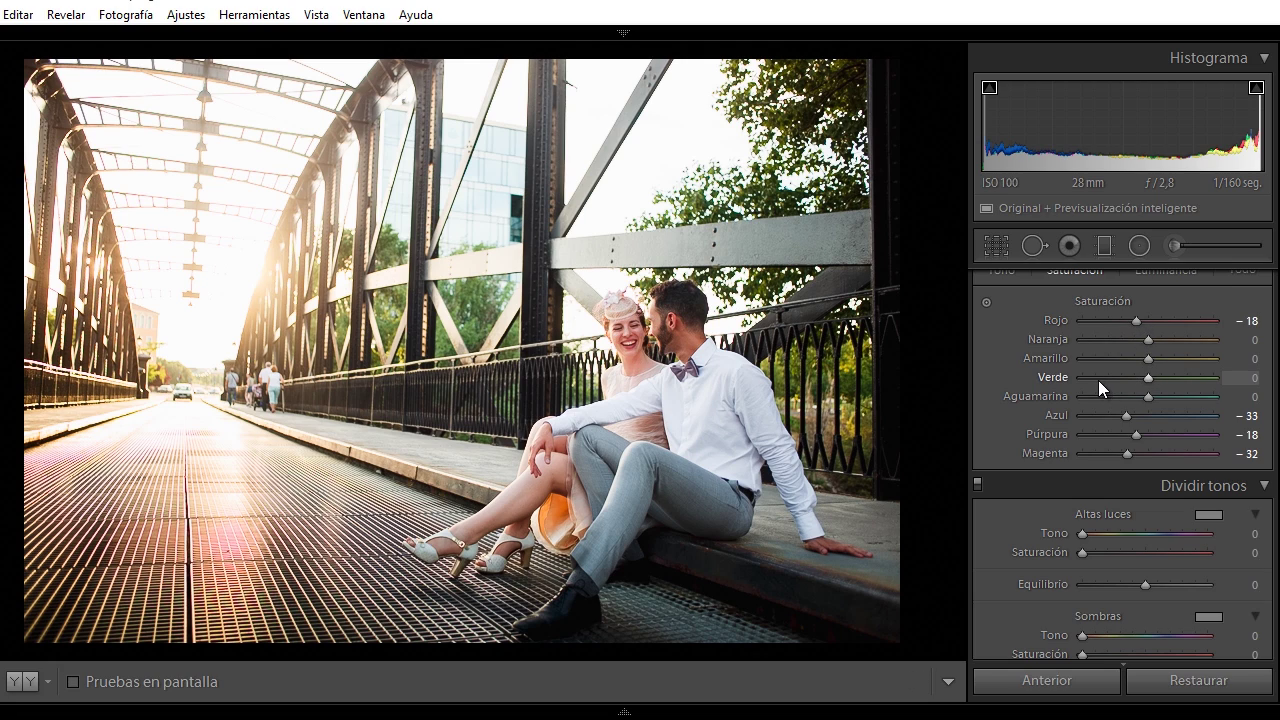
mouse_move(1035, 384)
mouse_down()
mouse_move(1250, 383)
mouse_move(1161, 383)
mouse_move(1149, 360)
mouse_move(1238, 366)
mouse_move(1145, 361)
mouse_up()
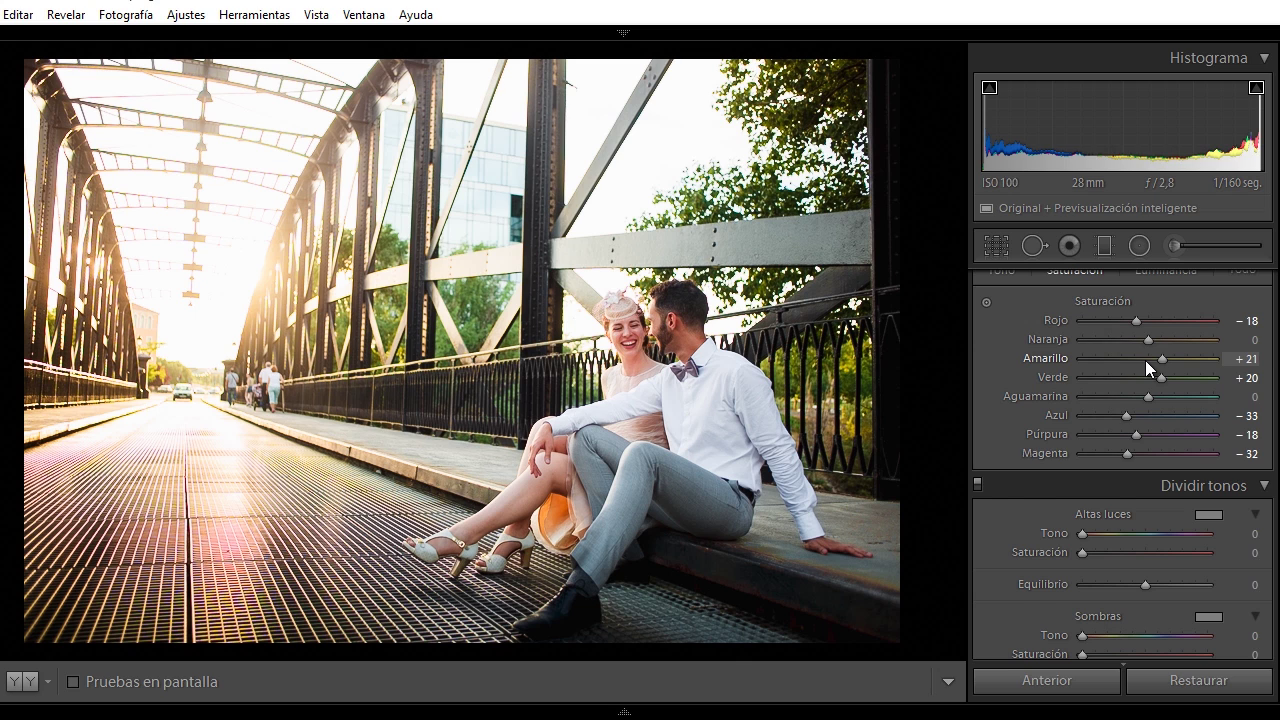
scroll(1145, 360, up, 10)
Compare before and after, hide the highlight clipping warning, and return to single-photo view
click(30, 686)
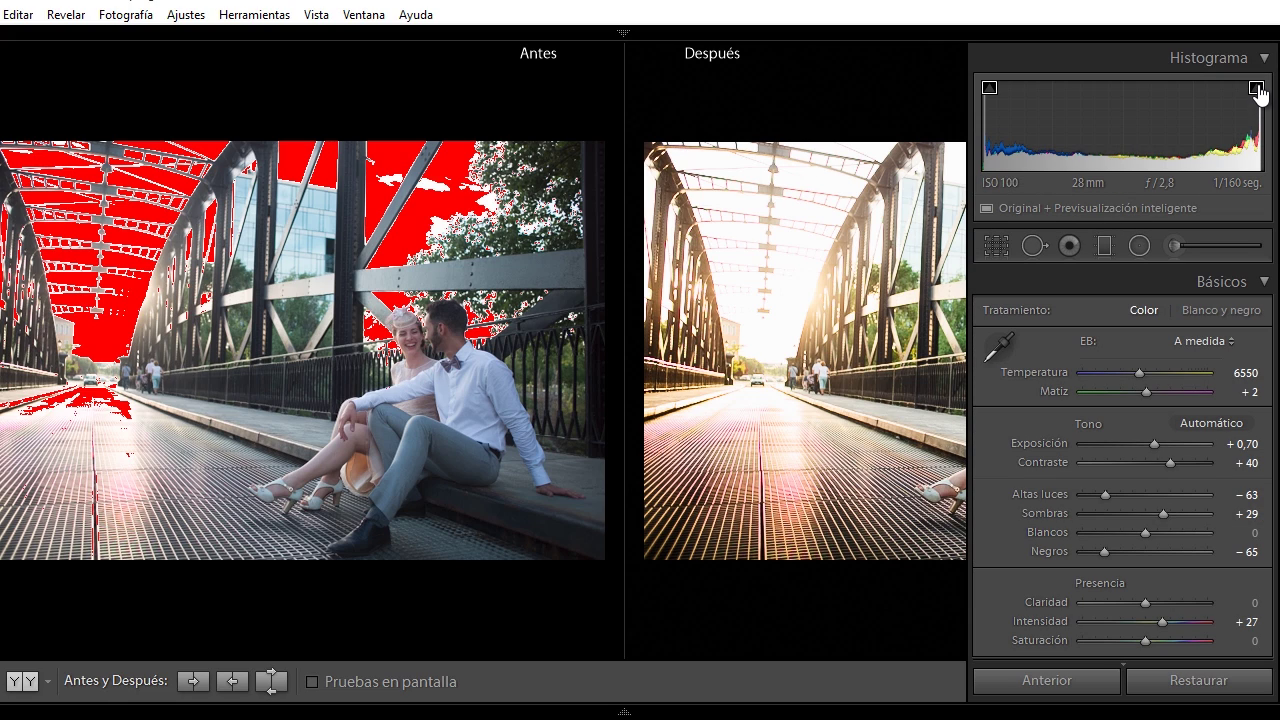
click(1257, 90)
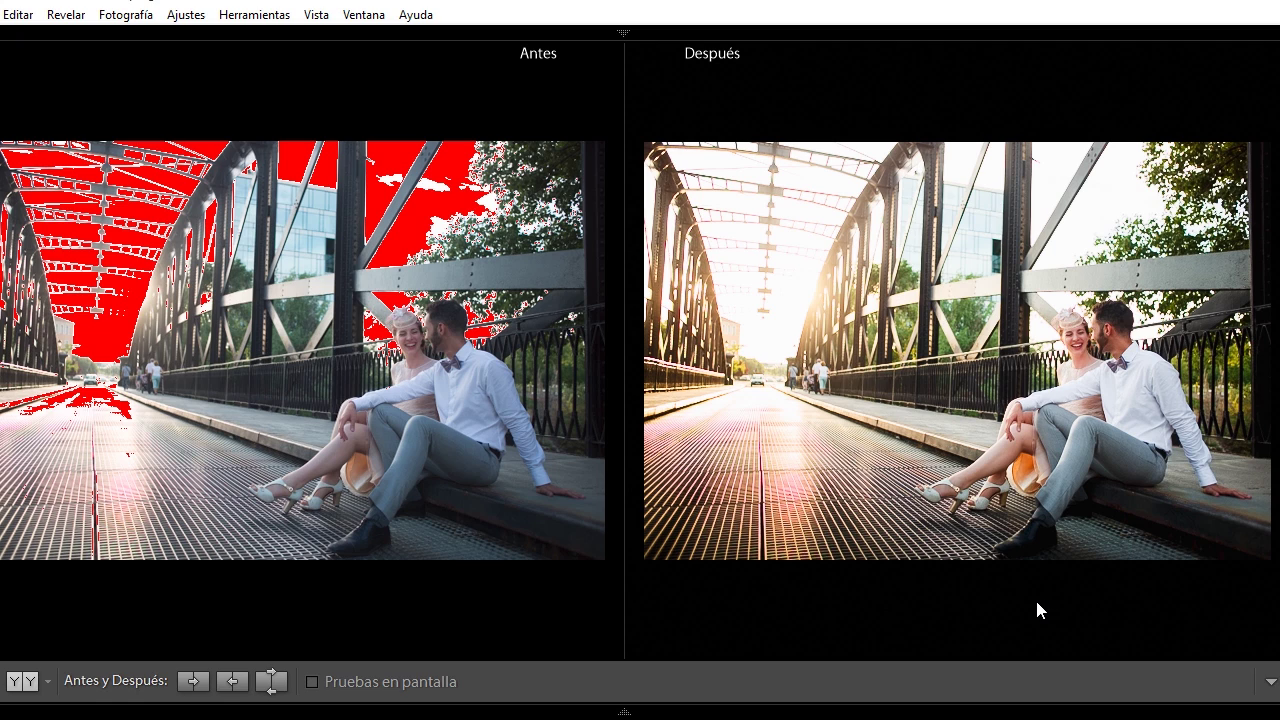
key(y)
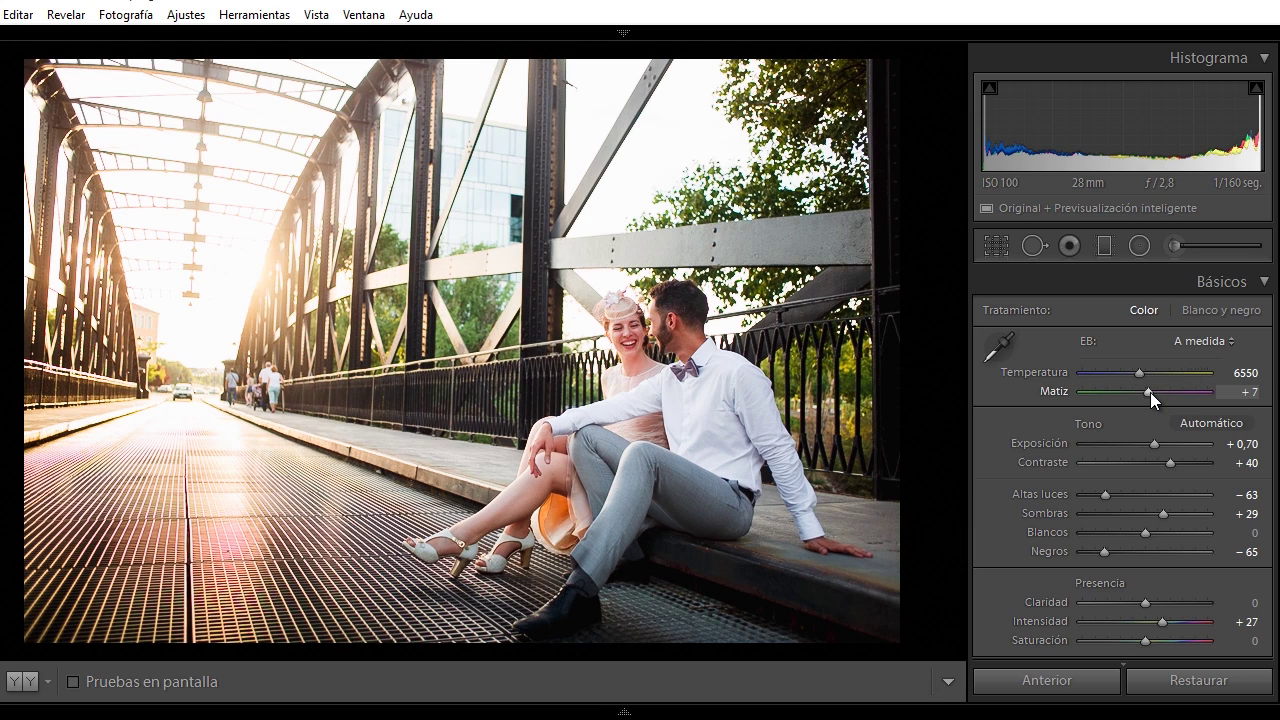
Raise the tint to +12, then flip to the next photo and back
click(1150, 392)
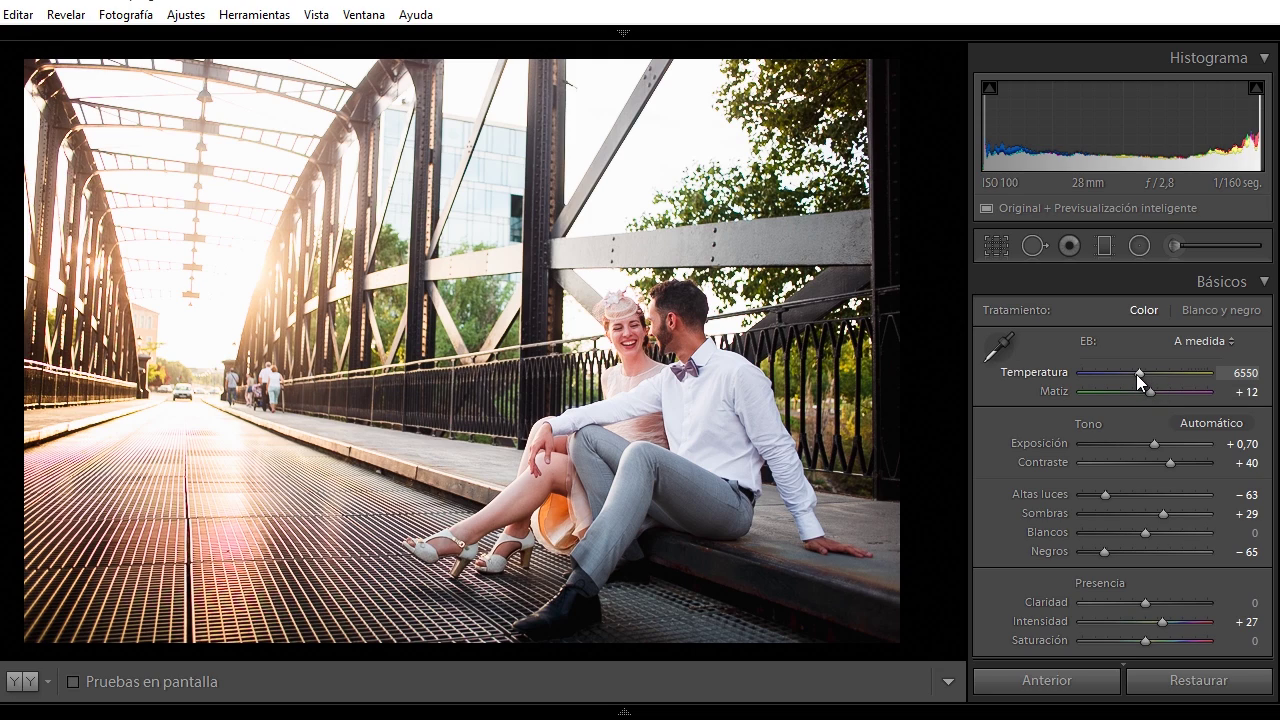
scroll(1136, 374, up, 5)
scroll(1136, 374, down, 5)
key(Right)
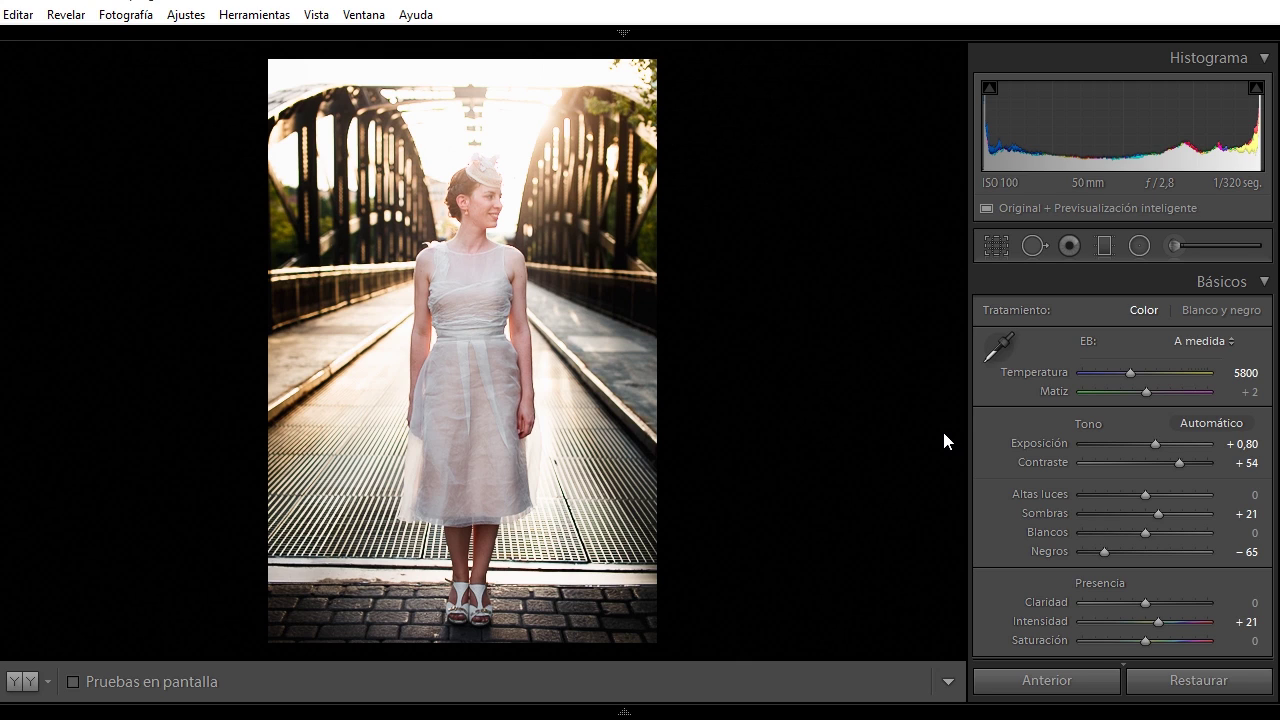
key(Left)
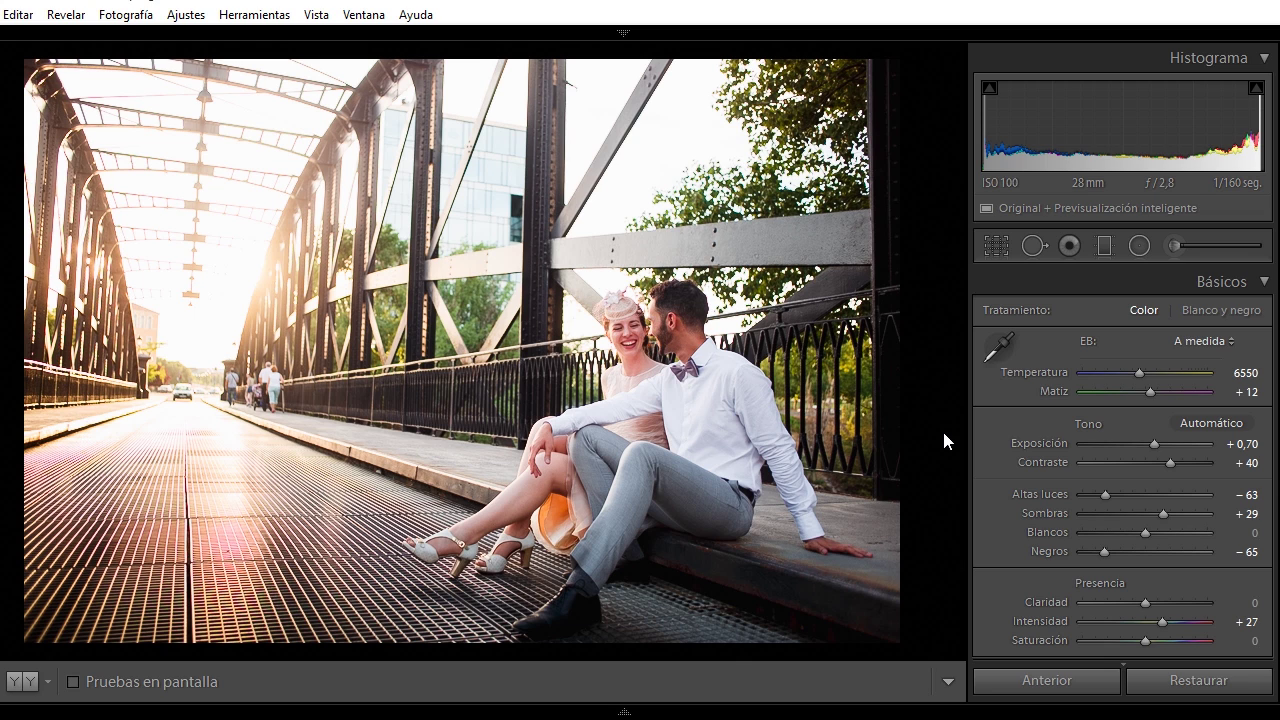
Re-straighten to a 0,85 angle, enlarge the crop toward the lower right, and apply it
click(1006, 251)
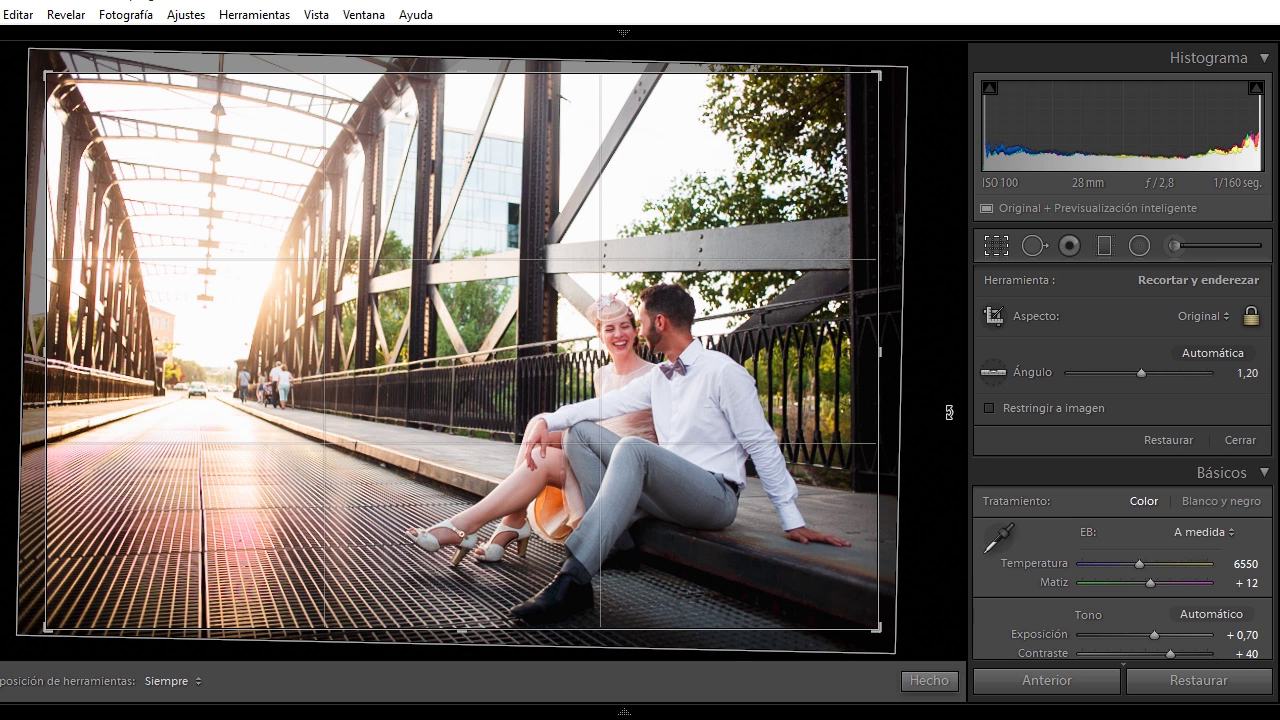
drag(949, 411, 949, 410)
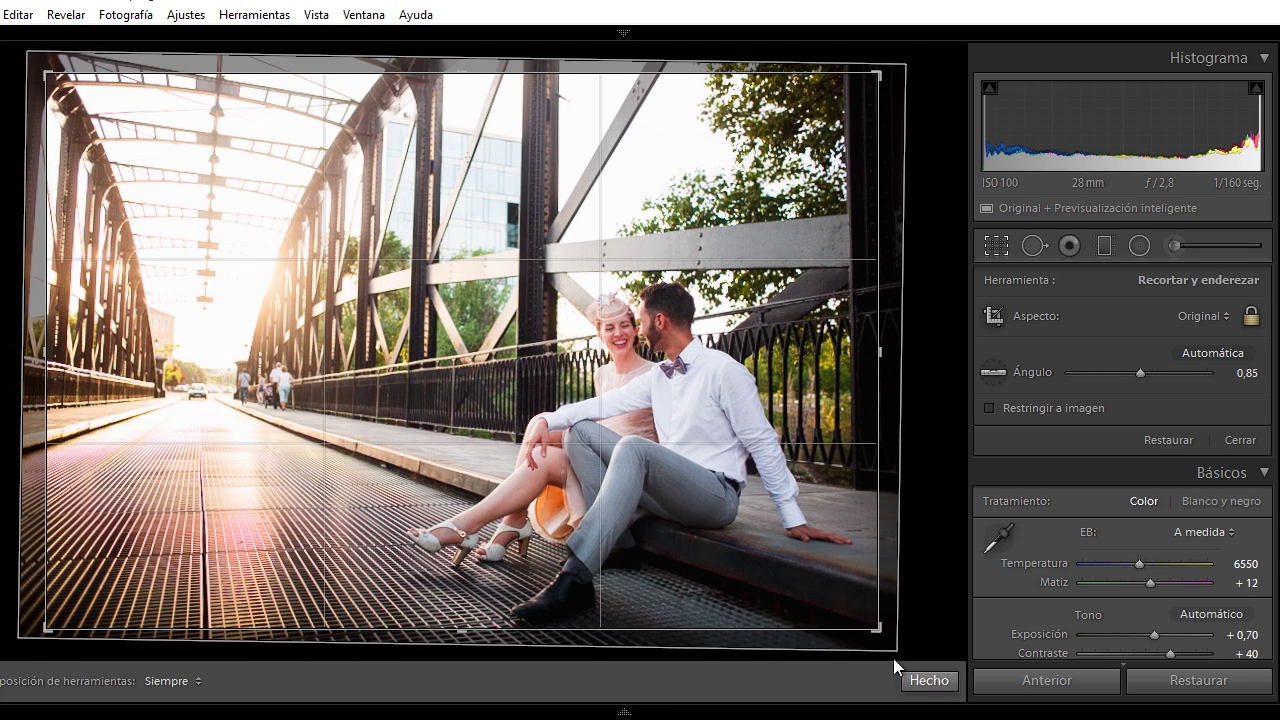
drag(879, 629, 886, 634)
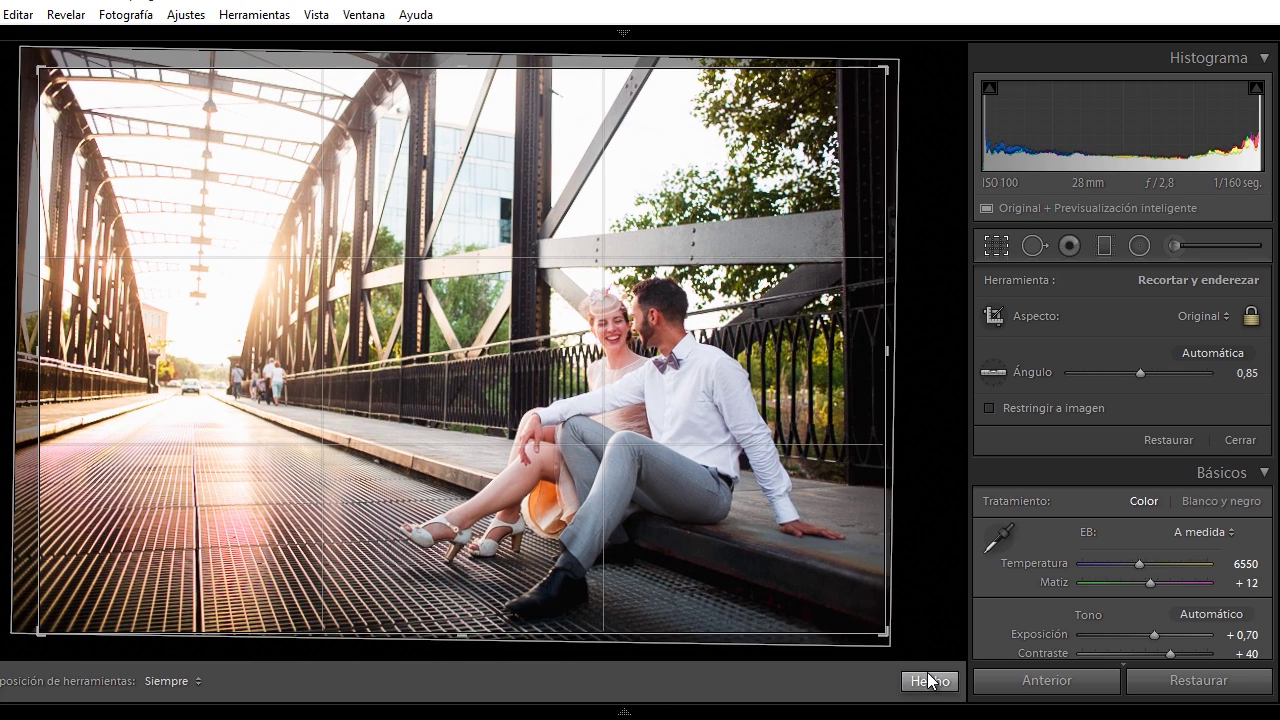
click(930, 681)
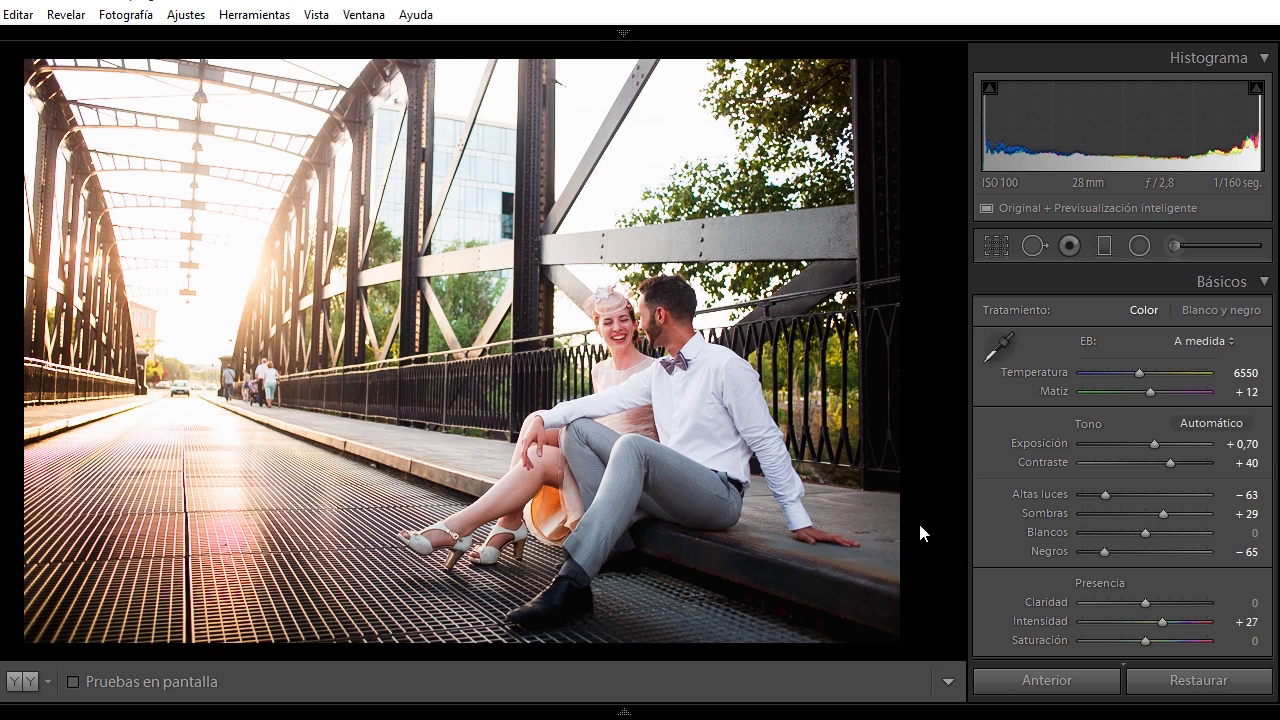
Hide the side panels with Tab to display the finished couple photo full width
key(Tab)
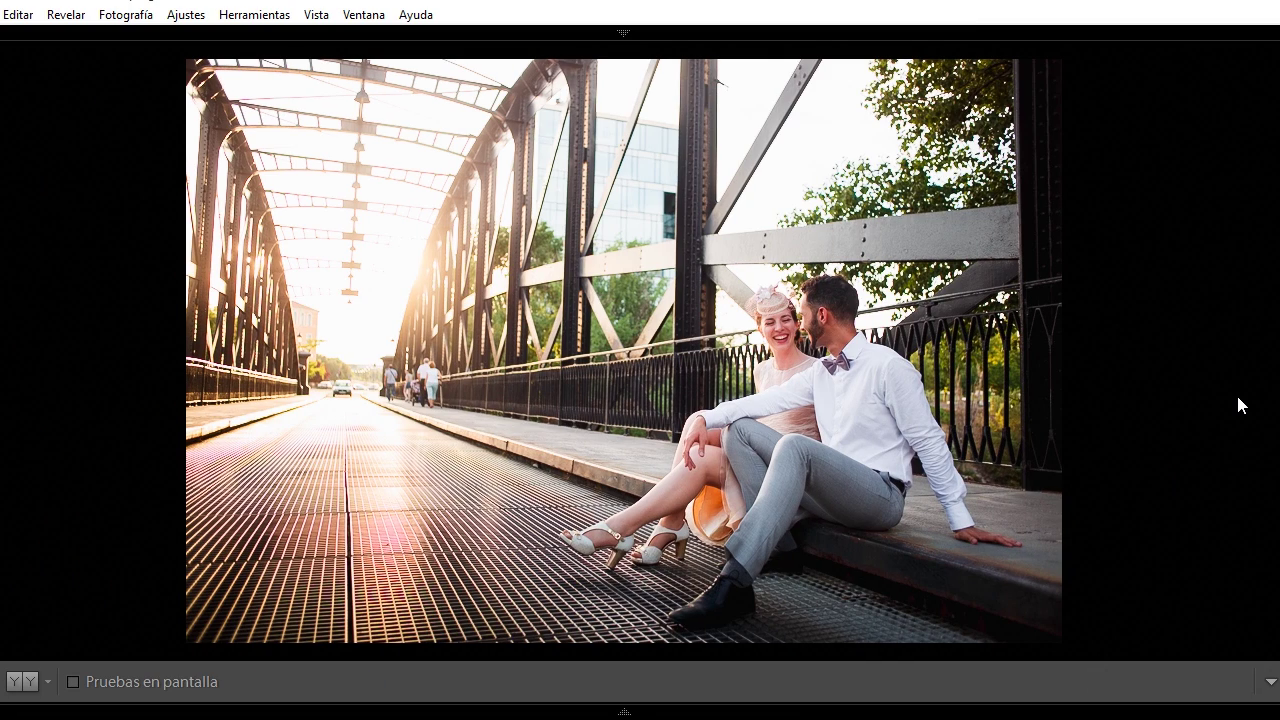